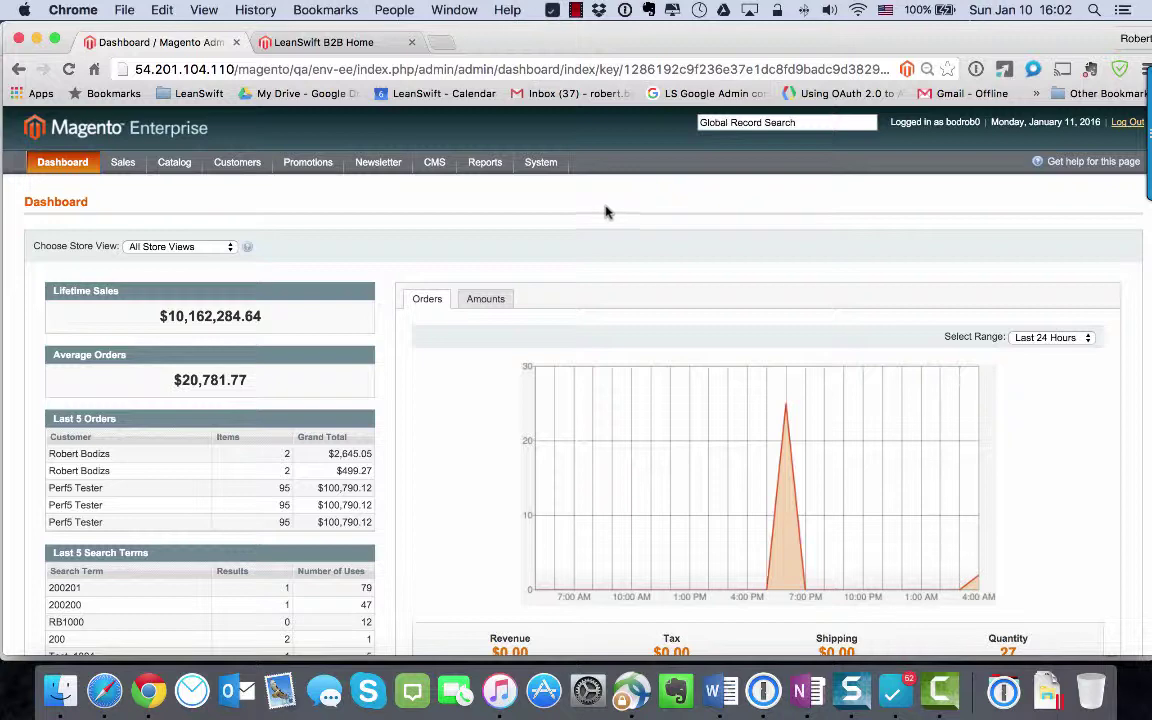
Review the Gift Options settings in the Sales section of the system configuration, and collapse them again
{"action": "mouse_move", "coordinate": [530, 162]}
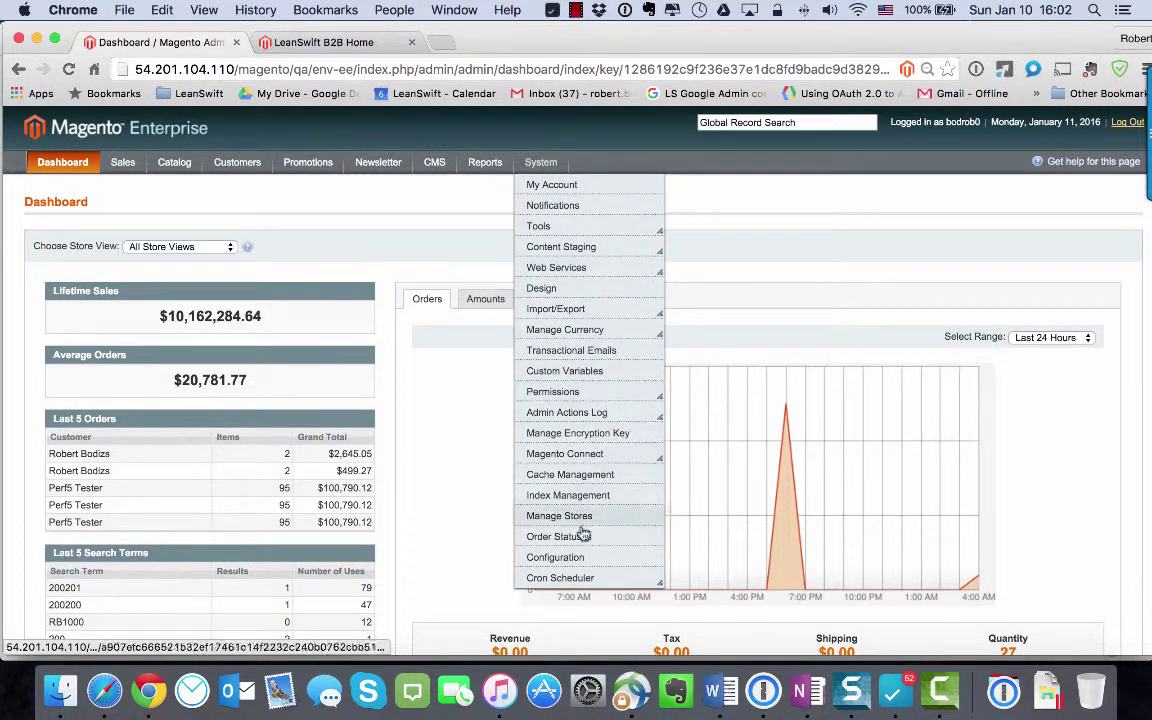
{"action": "left_click", "coordinate": [584, 566]}
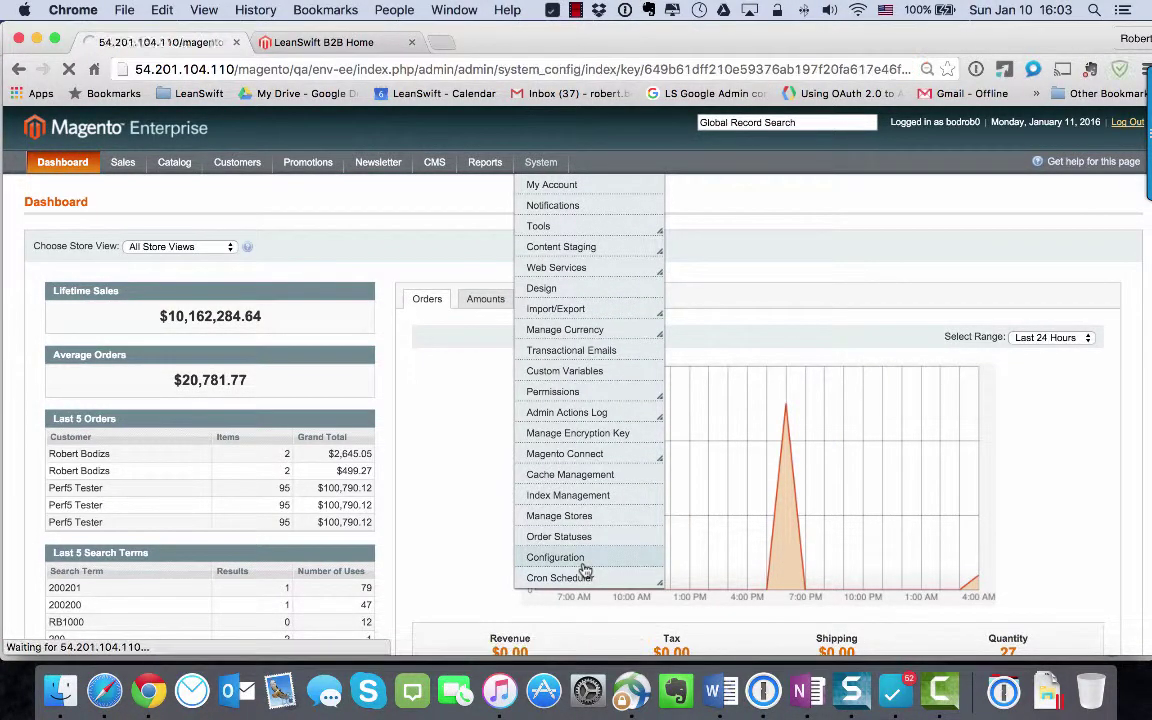
{"action": "scroll", "coordinate": [205, 428], "scroll_direction": "down", "scroll_amount": 12}
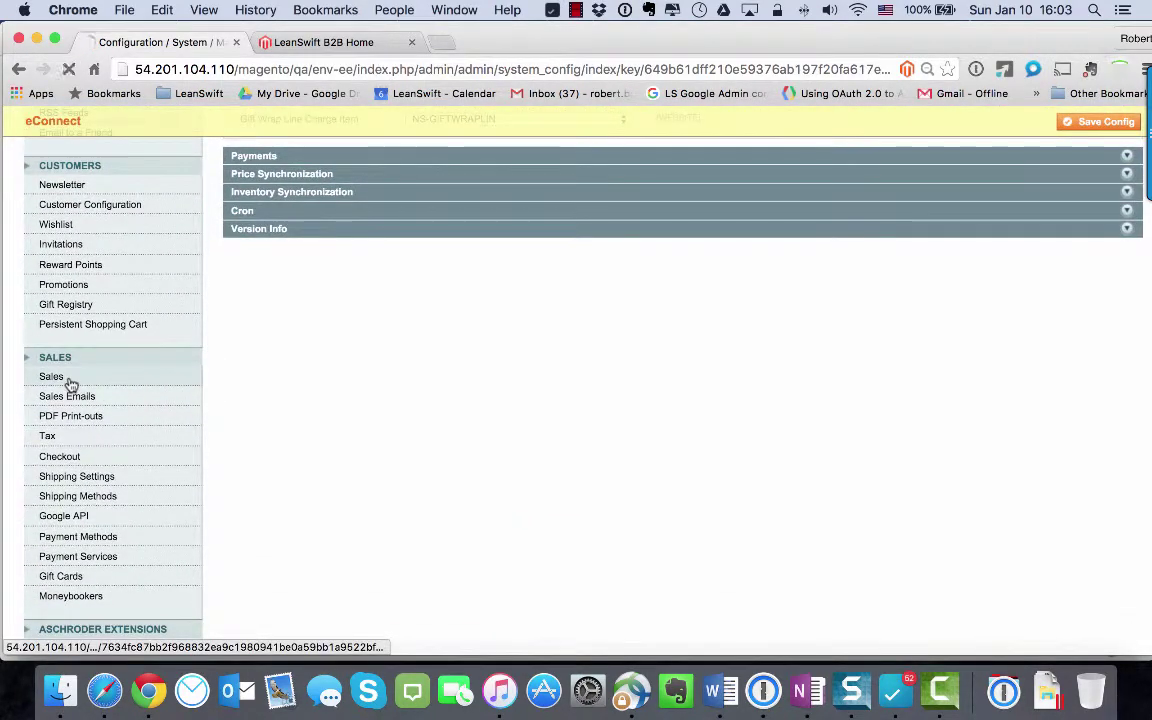
{"action": "left_click", "coordinate": [62, 378]}
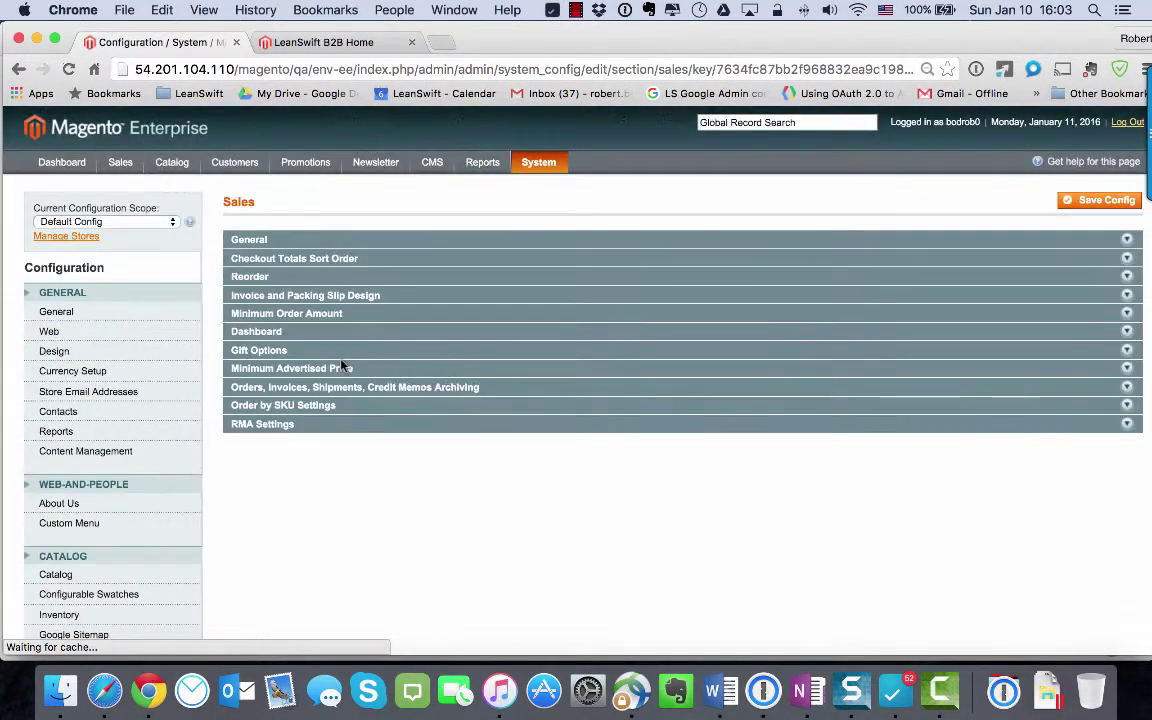
{"action": "left_click", "coordinate": [277, 352]}
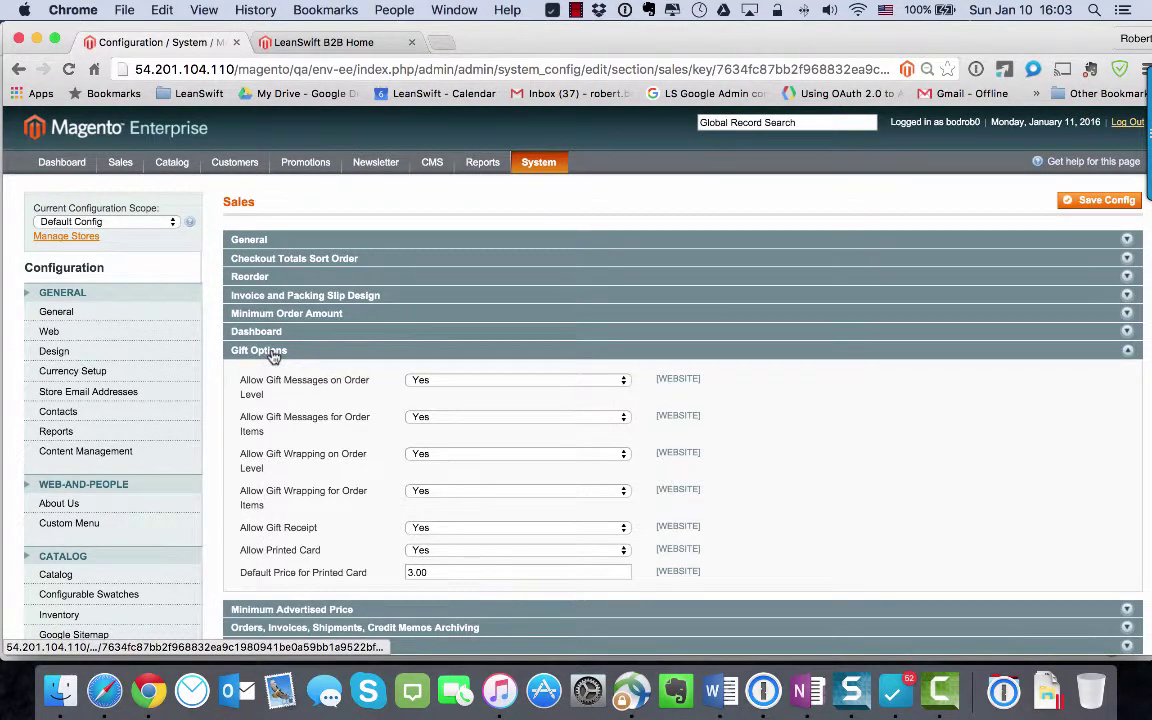
{"action": "scroll", "coordinate": [929, 399], "scroll_direction": "down", "scroll_amount": 3}
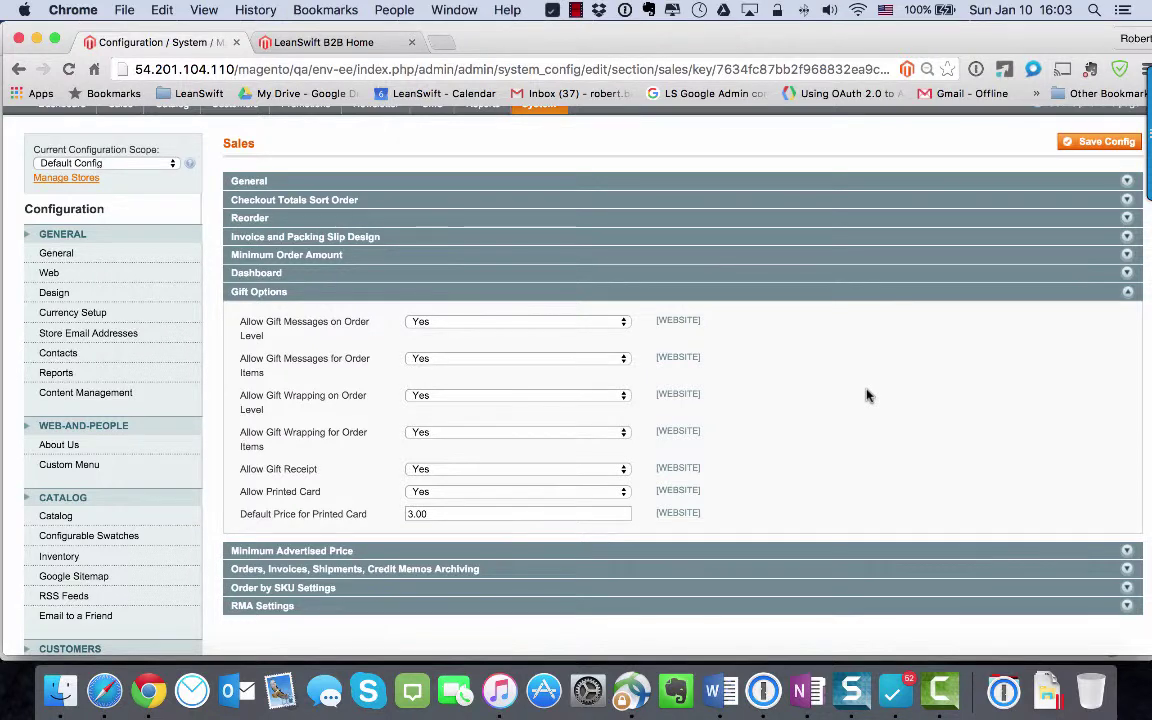
{"action": "scroll", "coordinate": [866, 395], "scroll_direction": "down", "scroll_amount": 1}
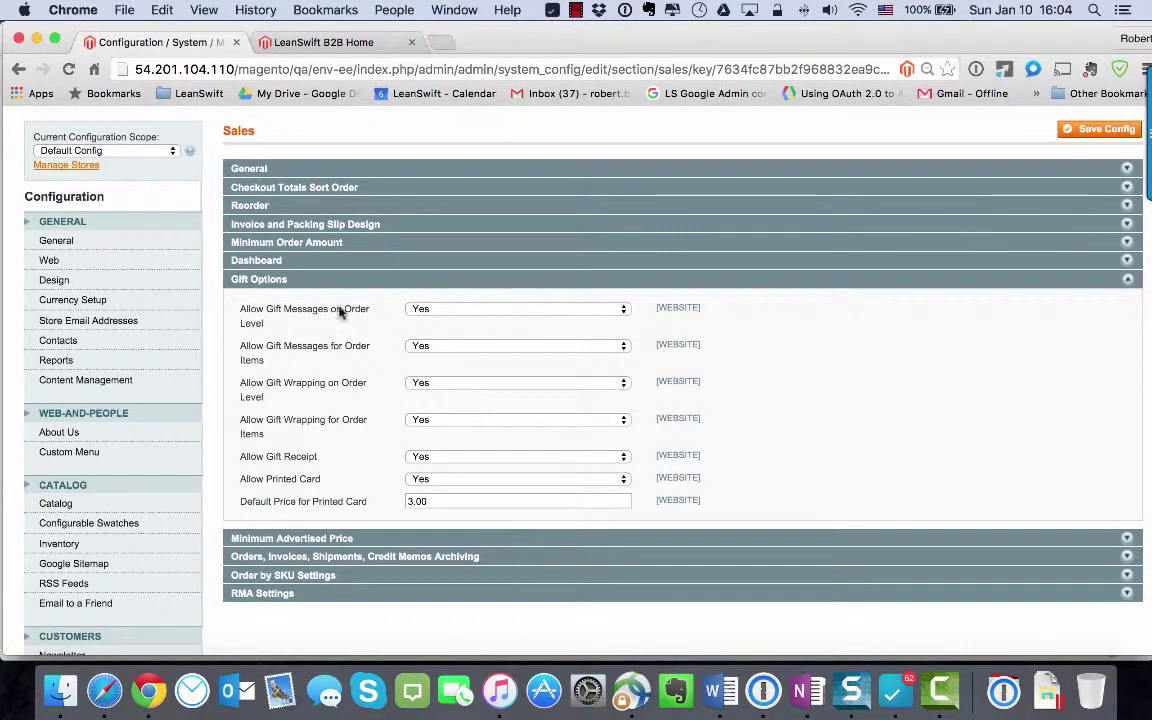
{"action": "left_click", "coordinate": [305, 279]}
Open the gift wrapping list, view the details of the Test Giftwrap design, and return to the list
{"action": "scroll", "coordinate": [319, 290], "scroll_direction": "up", "scroll_amount": 3}
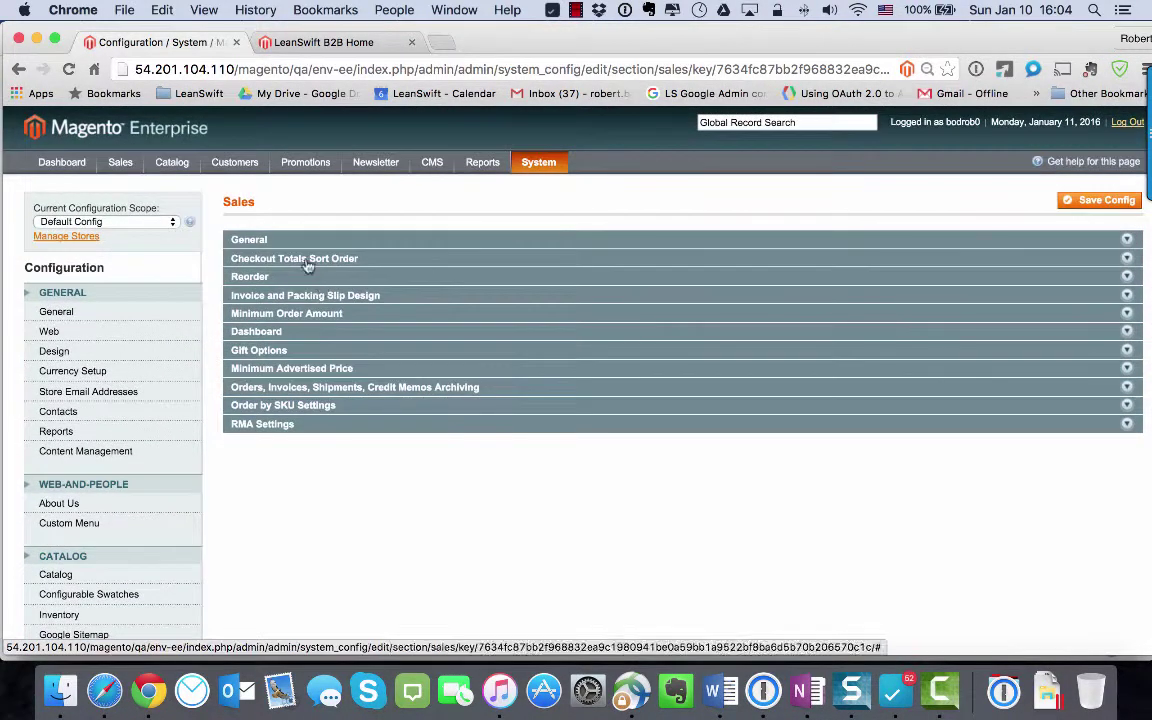
{"action": "mouse_move", "coordinate": [114, 163]}
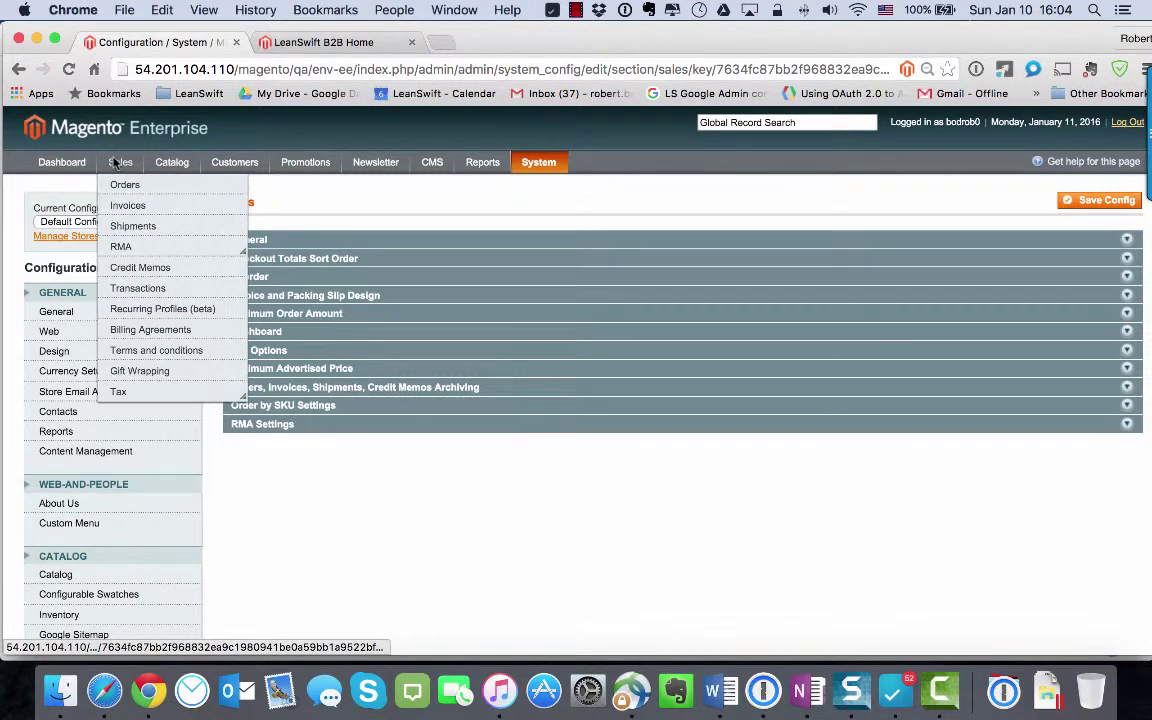
{"action": "left_click", "coordinate": [151, 373]}
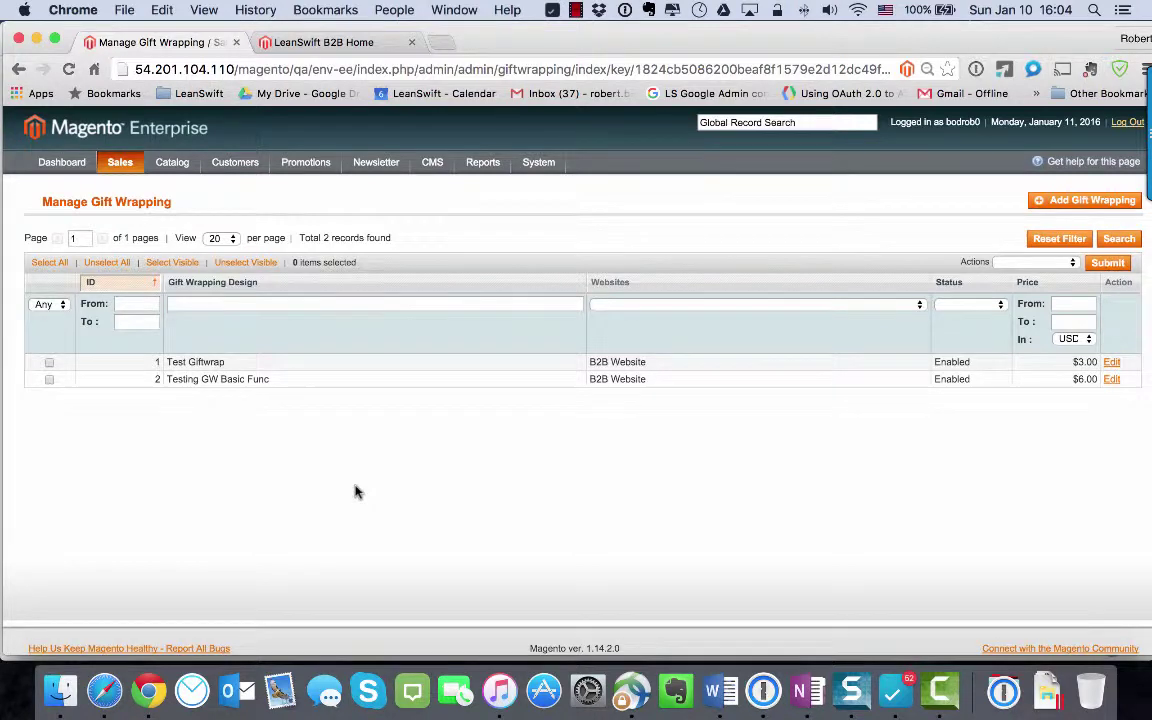
{"action": "left_click", "coordinate": [290, 365]}
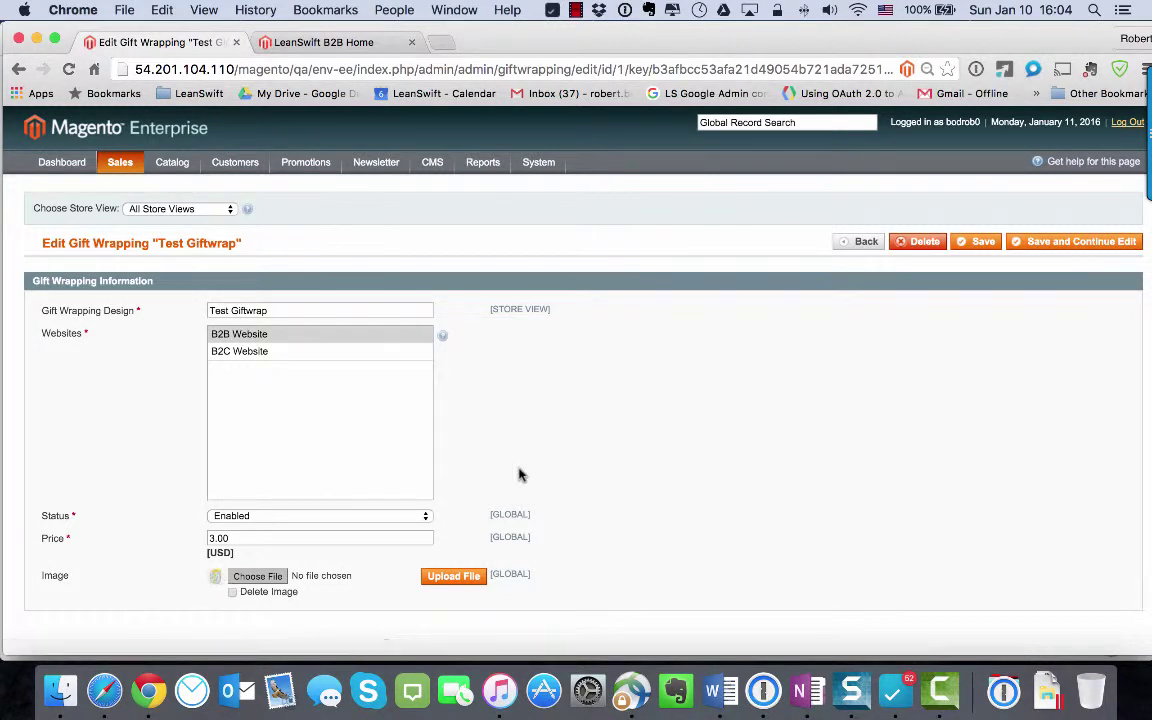
{"action": "left_click", "coordinate": [863, 246]}
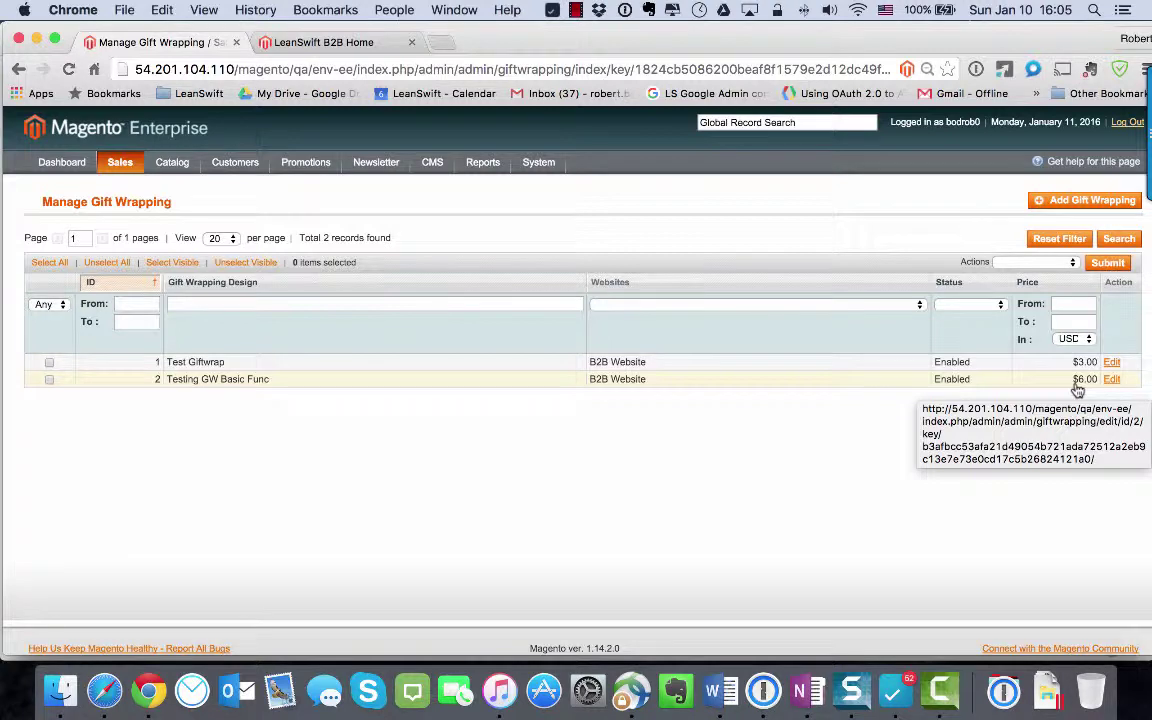
Open the system configuration at eConnect and examine the Order Charges settings
{"action": "mouse_move", "coordinate": [562, 170]}
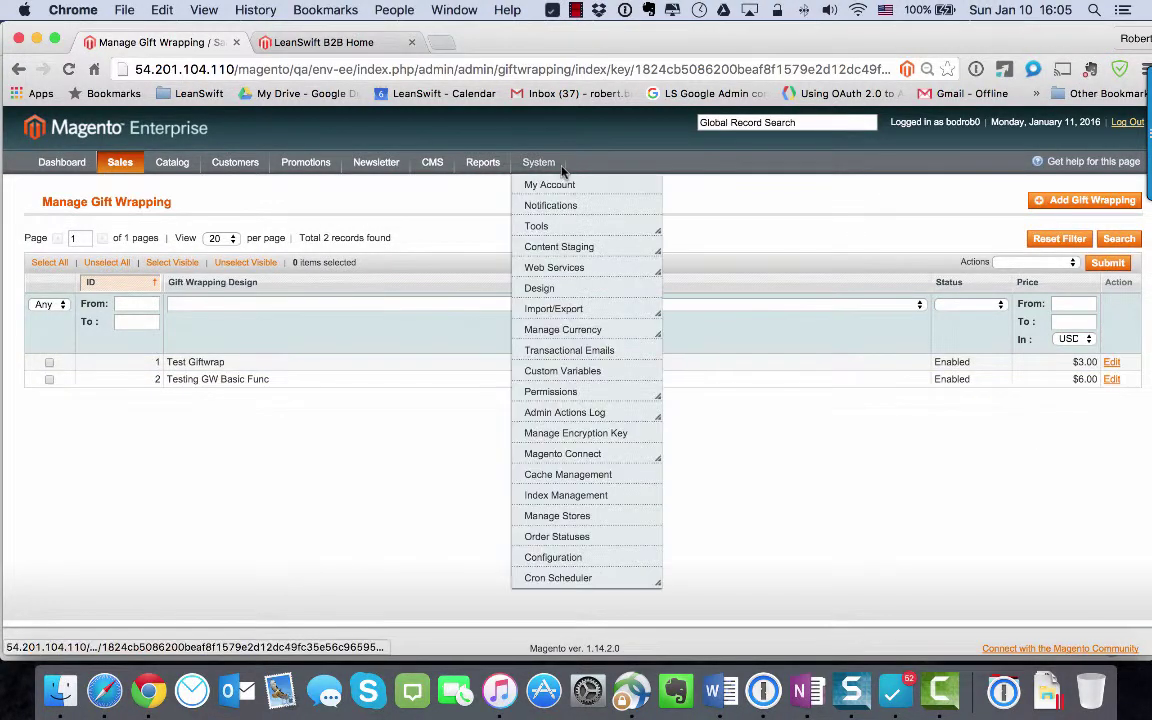
{"action": "left_click", "coordinate": [552, 565]}
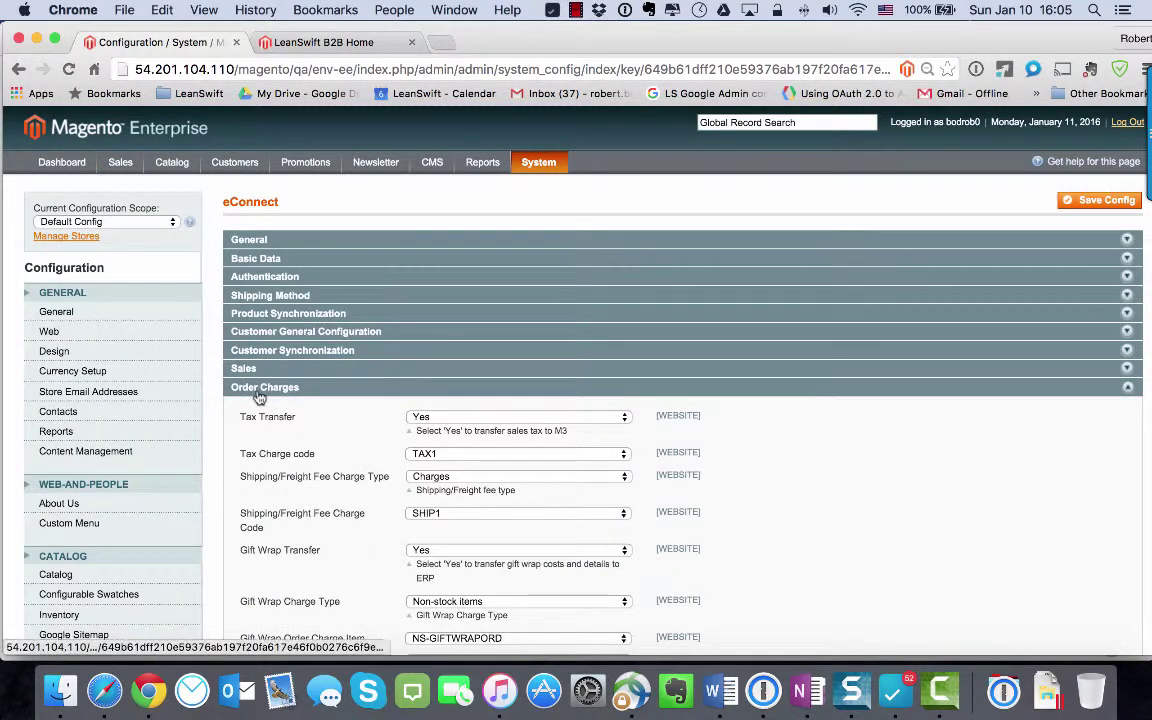
{"action": "scroll", "coordinate": [259, 397], "scroll_direction": "down", "scroll_amount": 2}
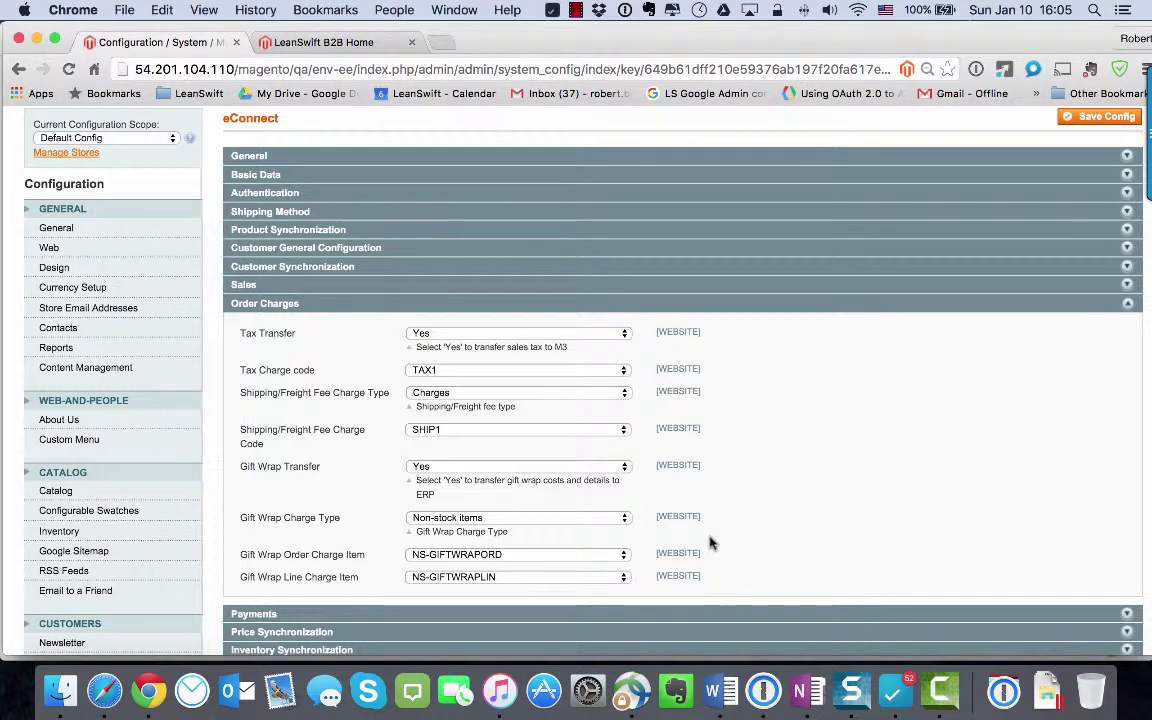
{"action": "scroll", "coordinate": [712, 540], "scroll_direction": "down", "scroll_amount": 2}
Set Gift Wrap Transfer to No in Order Charges, and set it back to Yes
{"action": "left_click", "coordinate": [432, 406]}
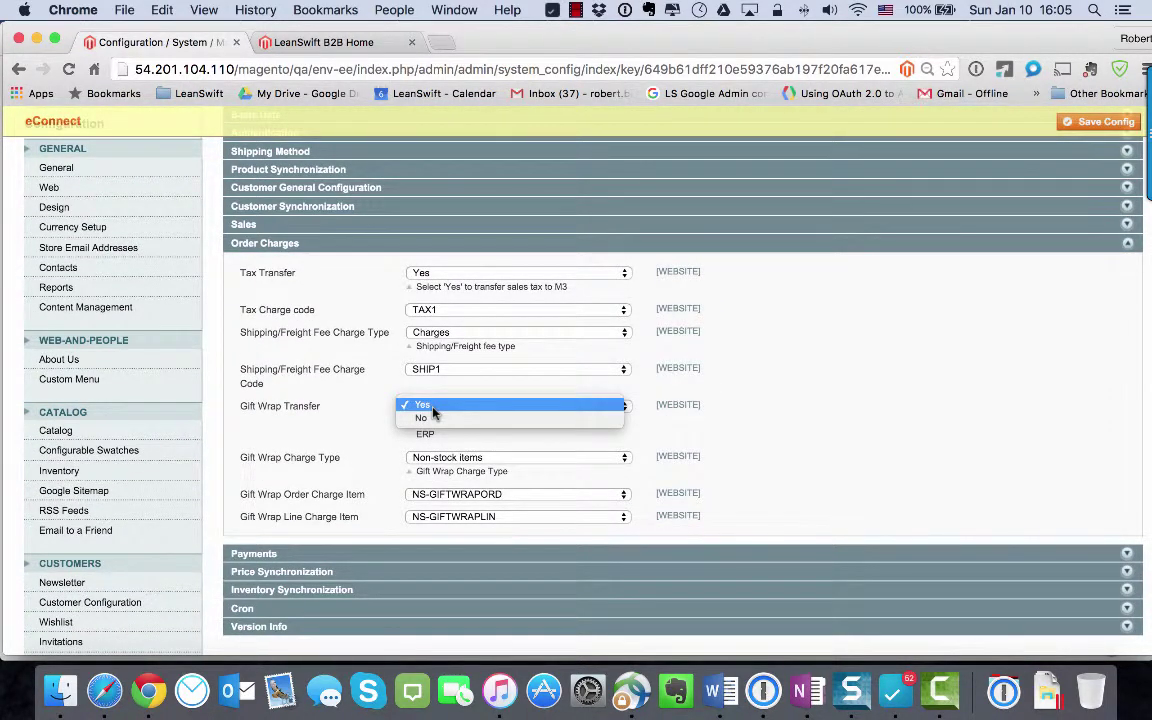
{"action": "left_click", "coordinate": [432, 418]}
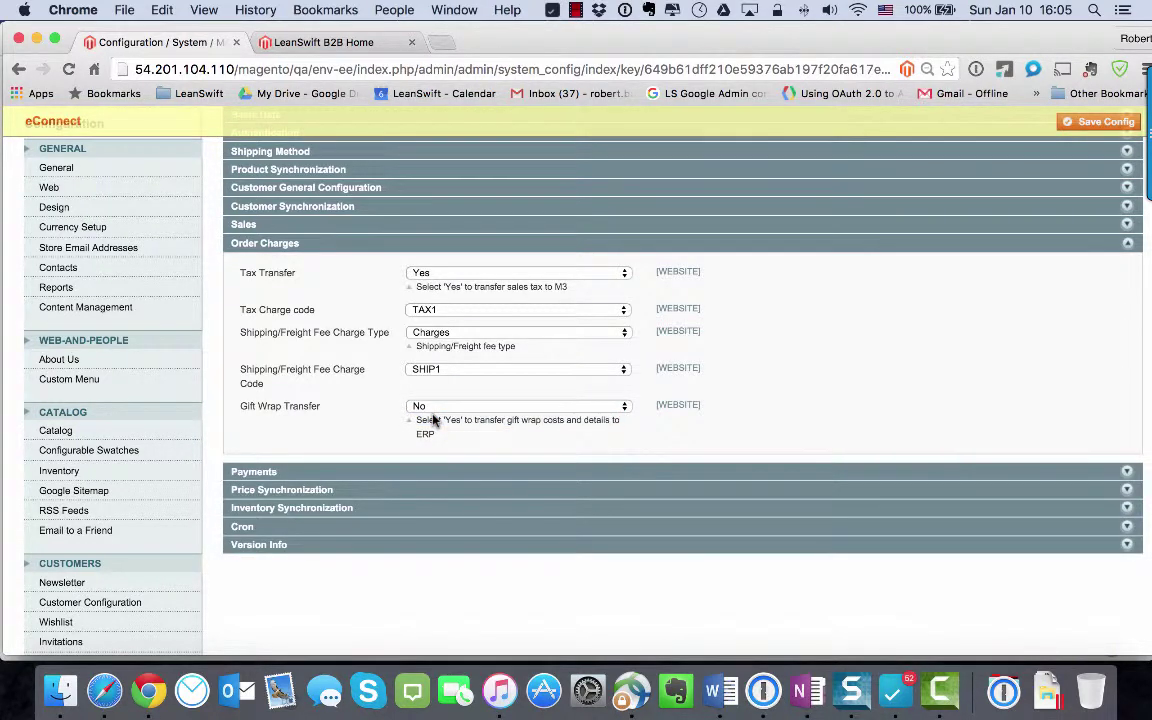
{"action": "left_click", "coordinate": [432, 408]}
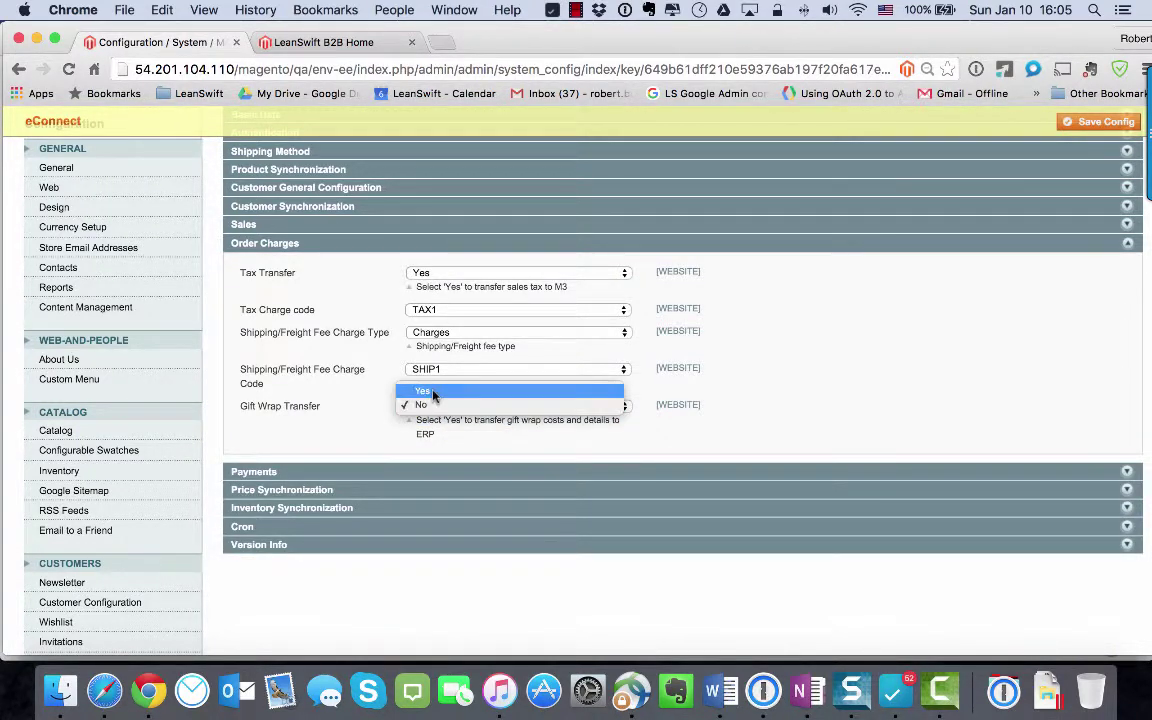
{"action": "left_click", "coordinate": [432, 397]}
{"action": "left_click", "coordinate": [432, 397]}
Examine the available Gift Wrap Charge Type options and the gift wrap charge items without changing them
{"action": "scroll", "coordinate": [680, 415], "scroll_direction": "down", "scroll_amount": 2}
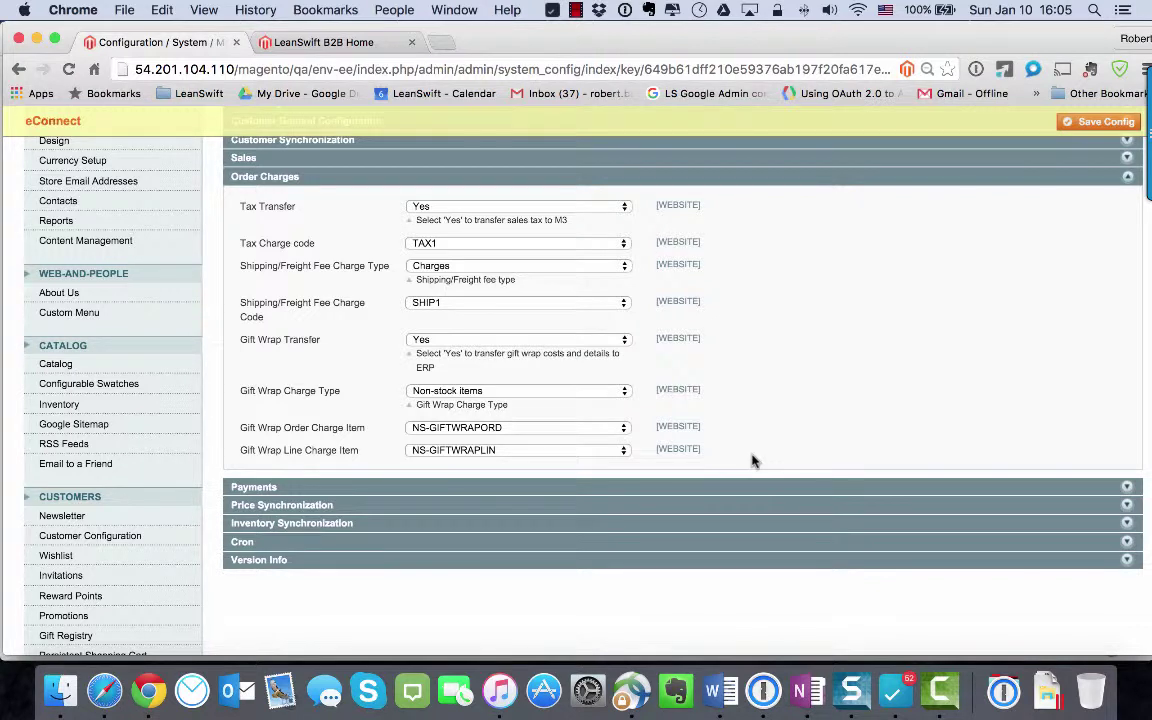
{"action": "left_click", "coordinate": [624, 394]}
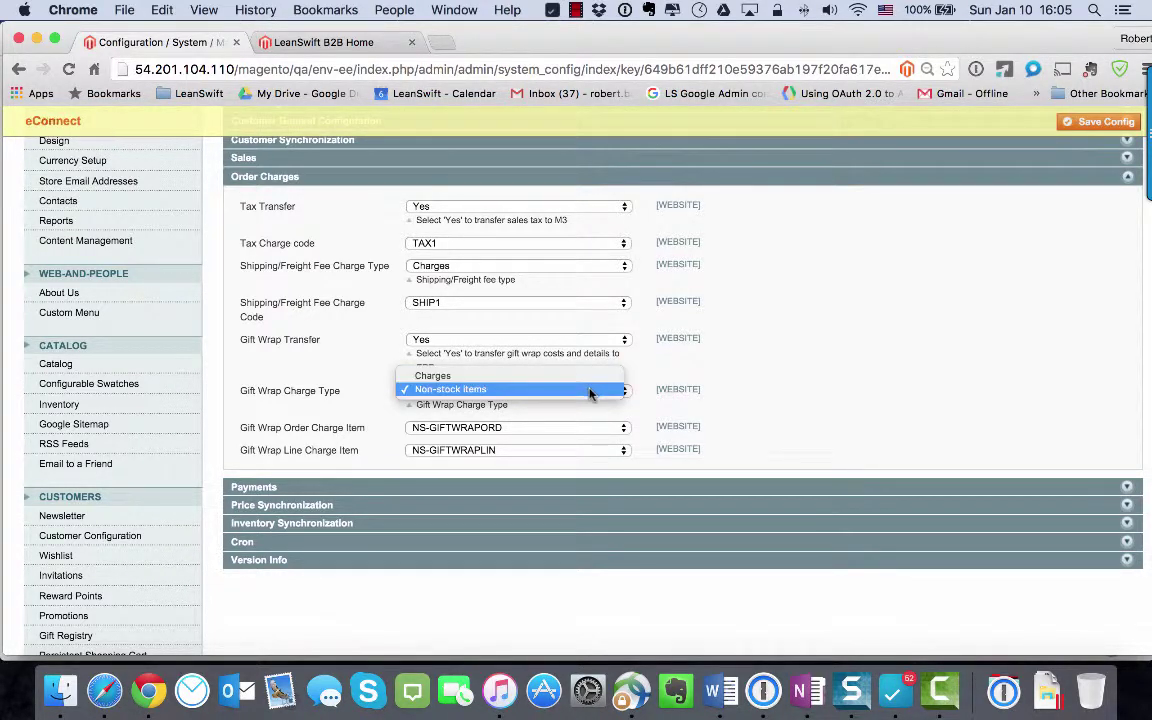
{"action": "left_click", "coordinate": [770, 395]}
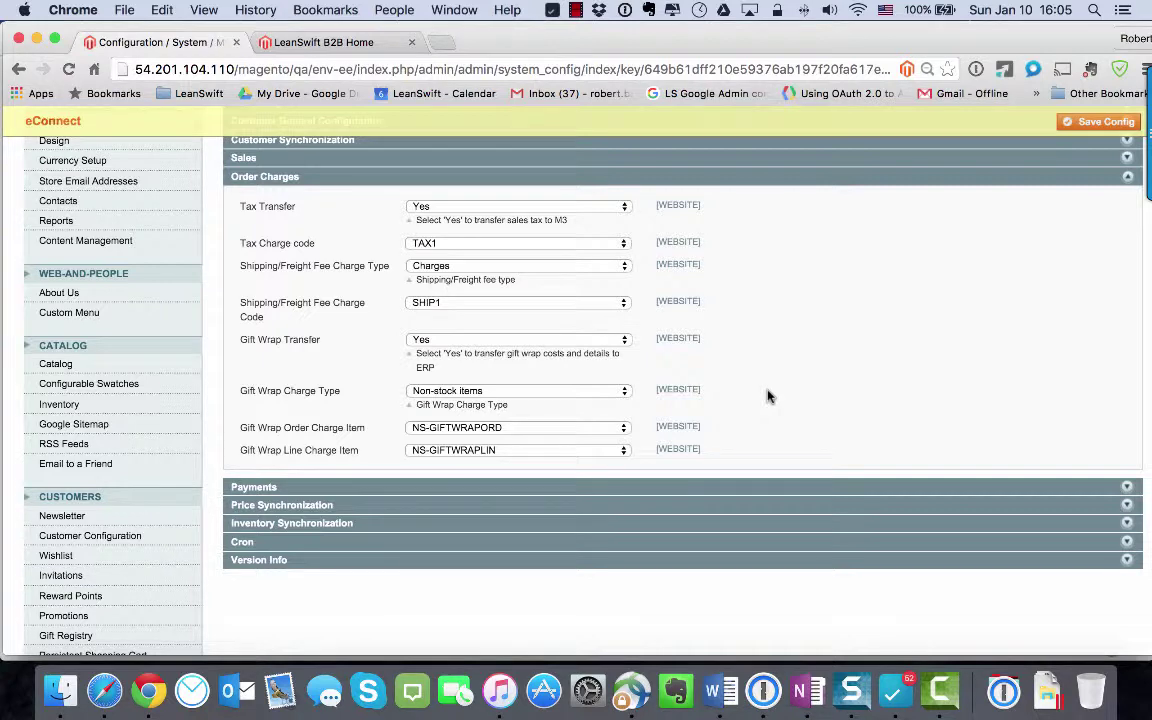
{"action": "scroll", "coordinate": [768, 396], "scroll_direction": "up", "scroll_amount": 1}
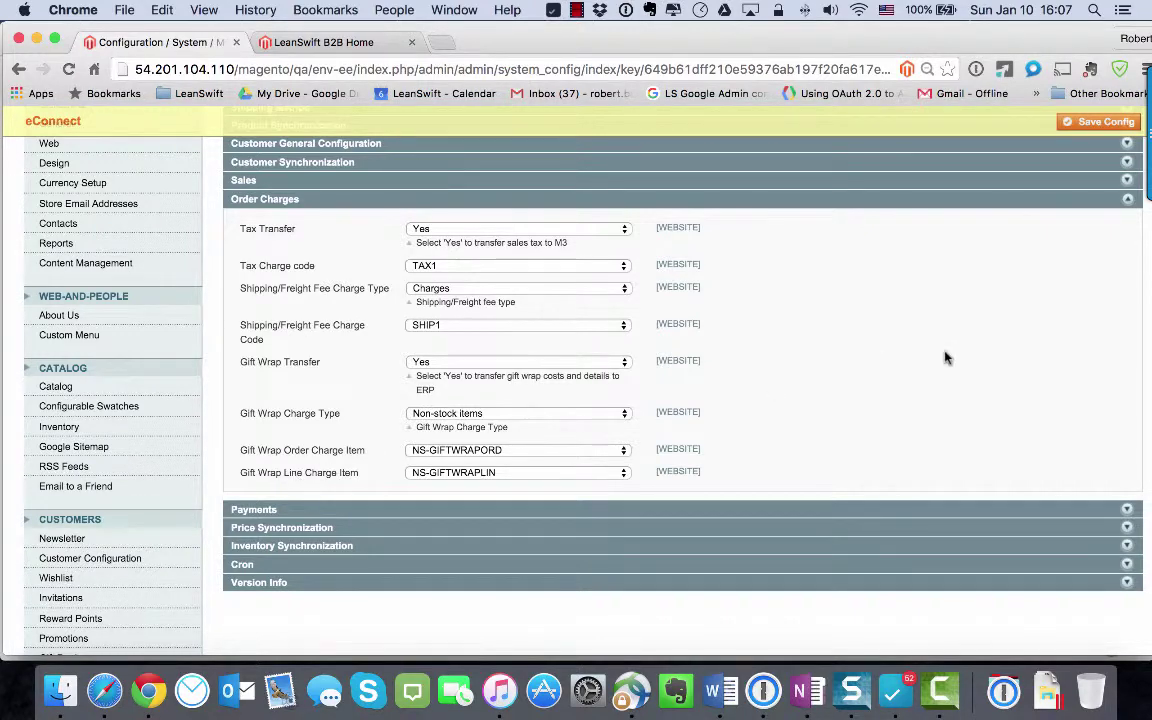
{"action": "scroll", "coordinate": [946, 357], "scroll_direction": "up", "scroll_amount": 5}
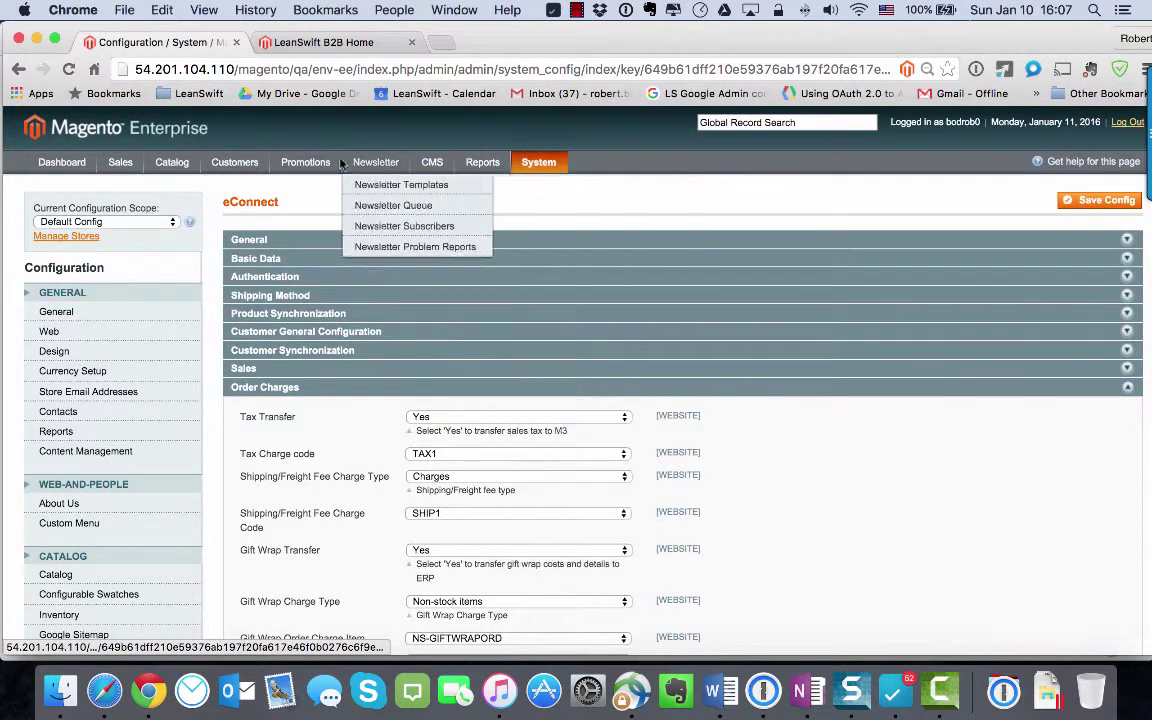
Switch to the LeanSwift B2B storefront, search for product 200200, and add the Chair to the cart
{"action": "left_click", "coordinate": [304, 44]}
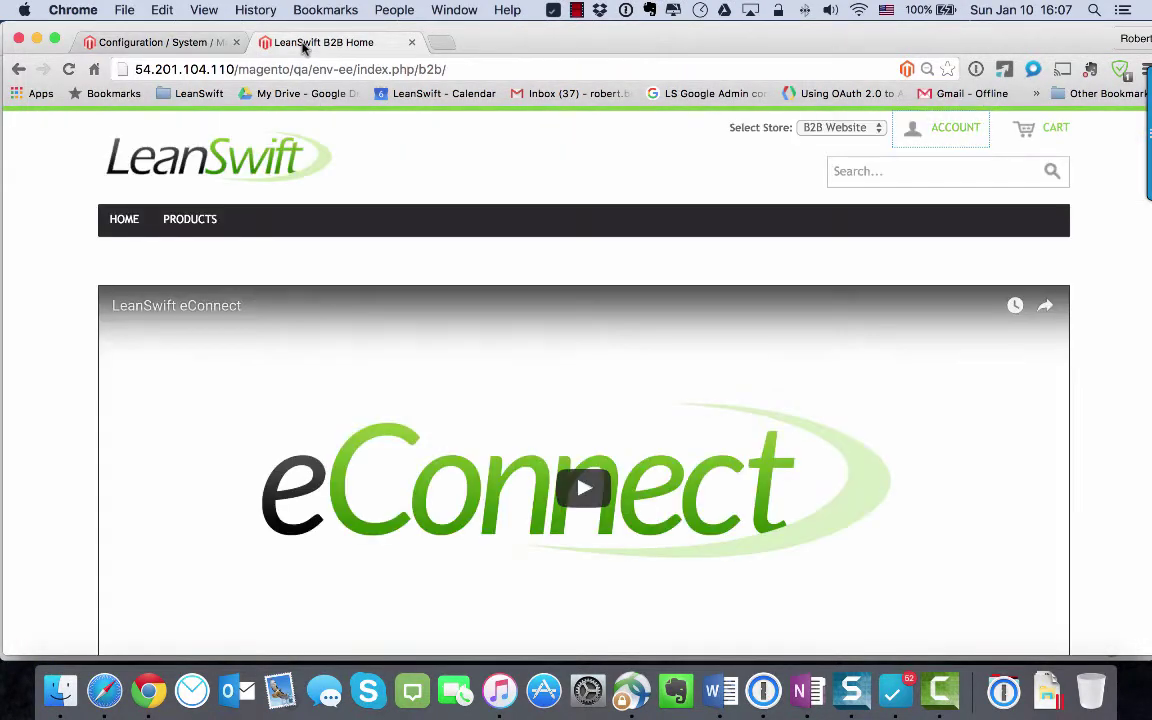
{"action": "left_click", "coordinate": [873, 172]}
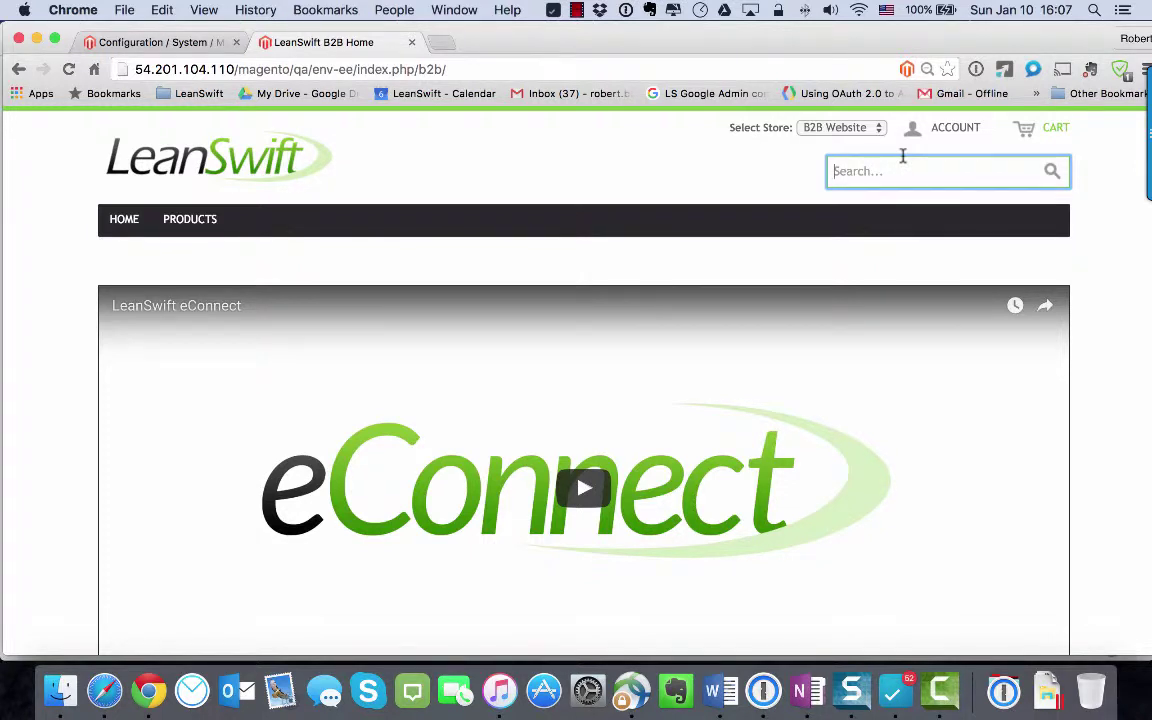
{"action": "type", "text": "200200"}
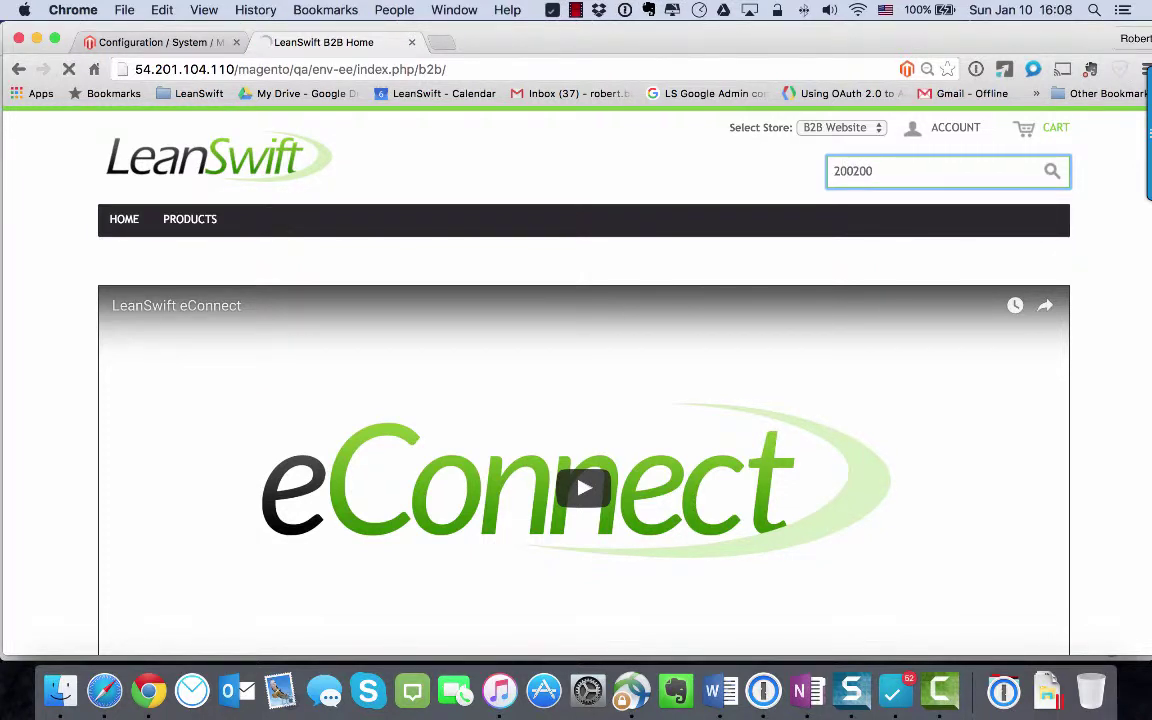
{"action": "key", "text": "Return"}
{"action": "scroll", "coordinate": [422, 283], "scroll_direction": "down", "scroll_amount": 3}
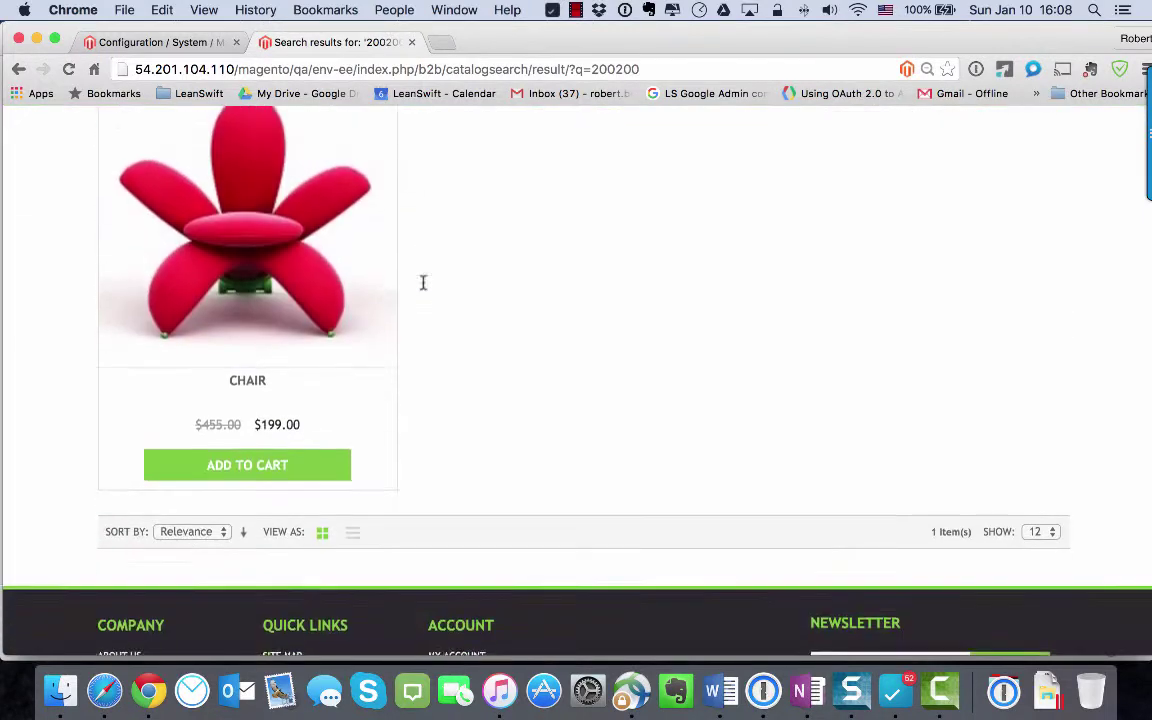
{"action": "left_click", "coordinate": [247, 463]}
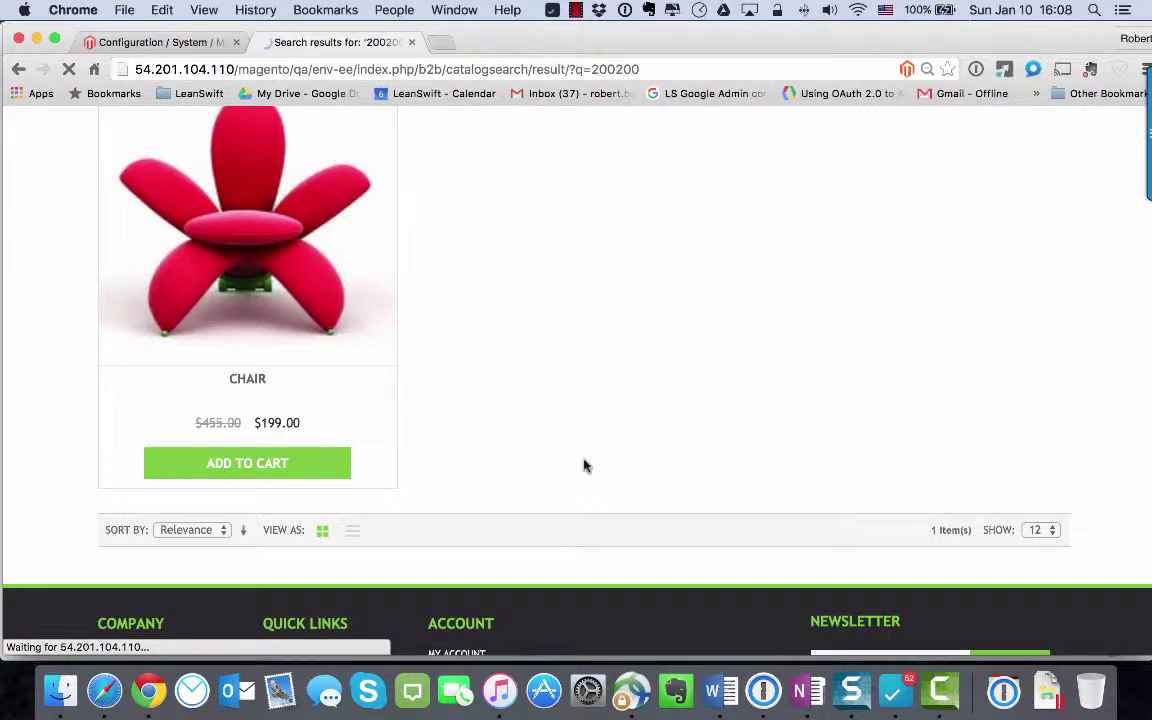
{"action": "scroll", "coordinate": [585, 465], "scroll_direction": "up", "scroll_amount": 3}
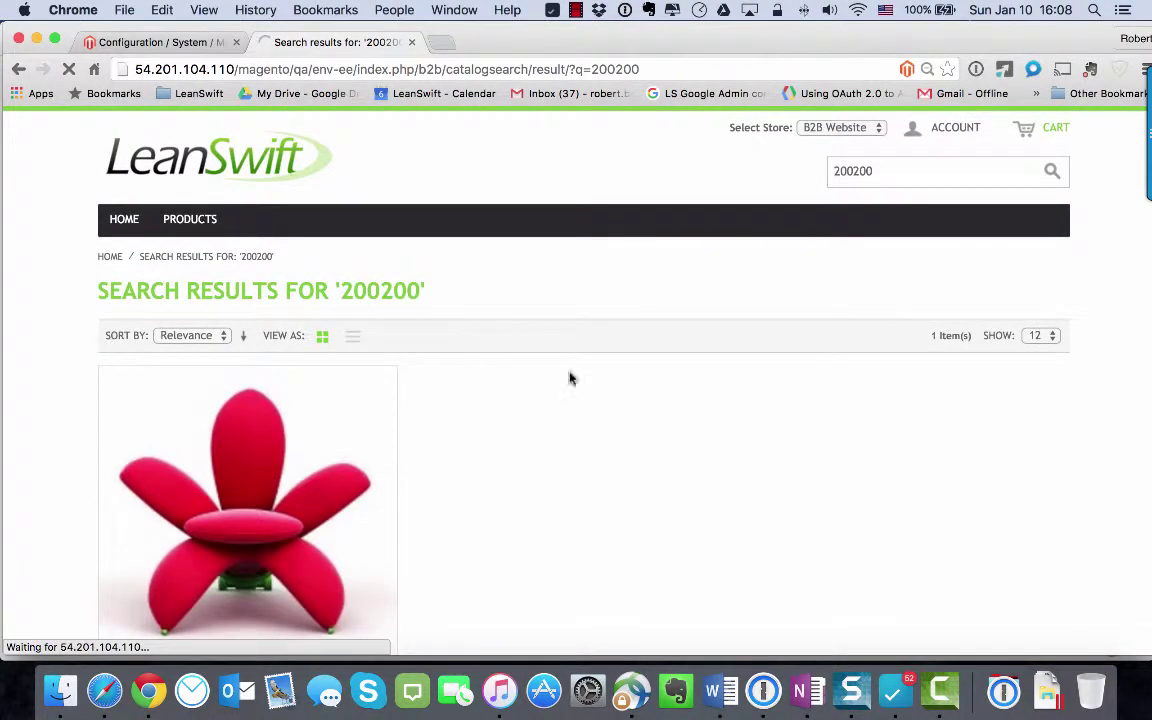
{"action": "left_click", "coordinate": [576, 10]}
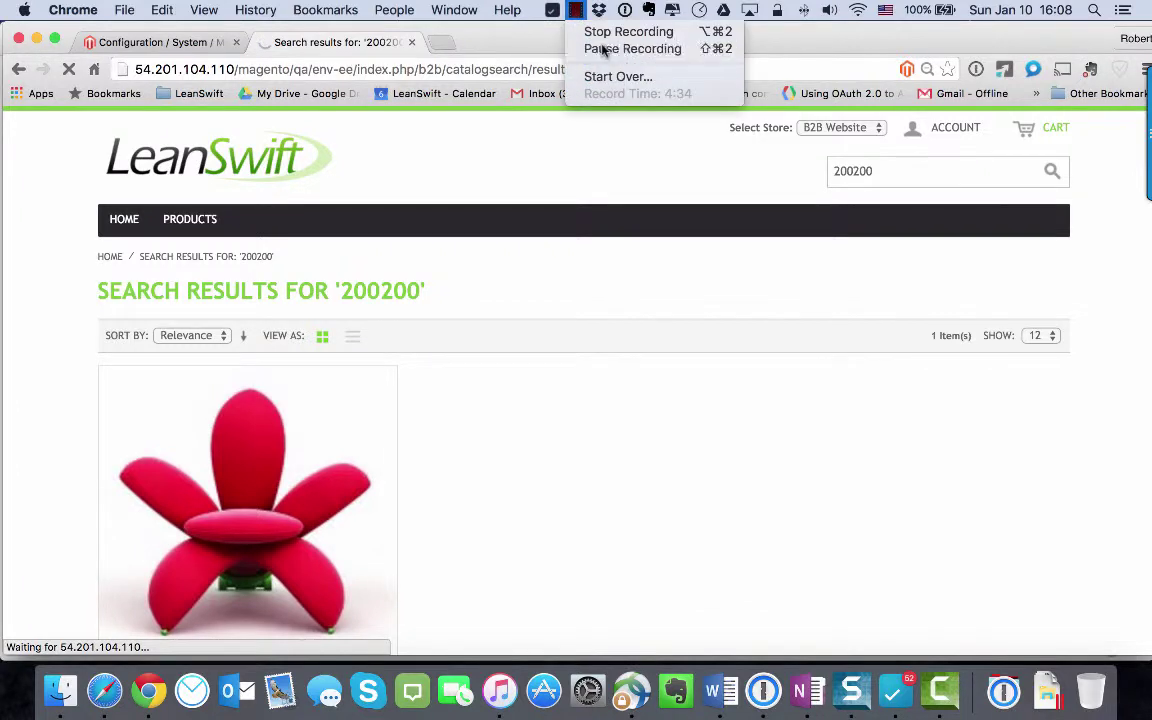
{"action": "left_click", "coordinate": [603, 49]}
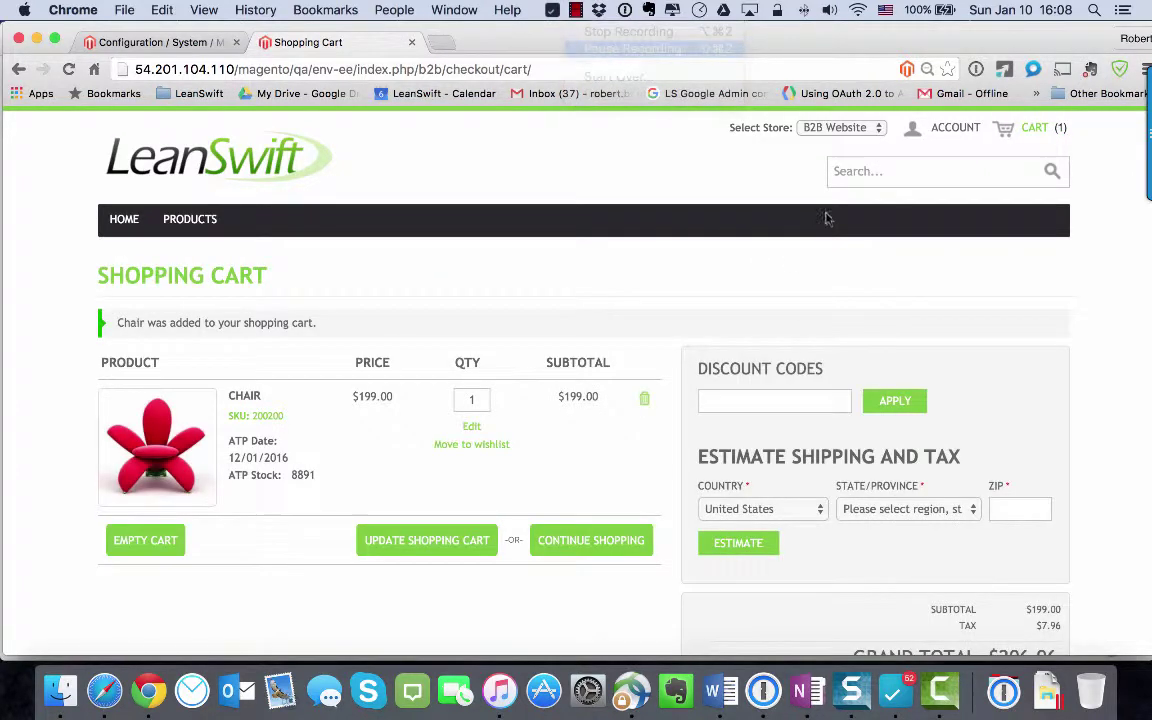
Search the storefront for product 200201 and add Chair 1 to the cart
{"action": "left_click", "coordinate": [863, 178]}
{"action": "type", "text": "2002"}
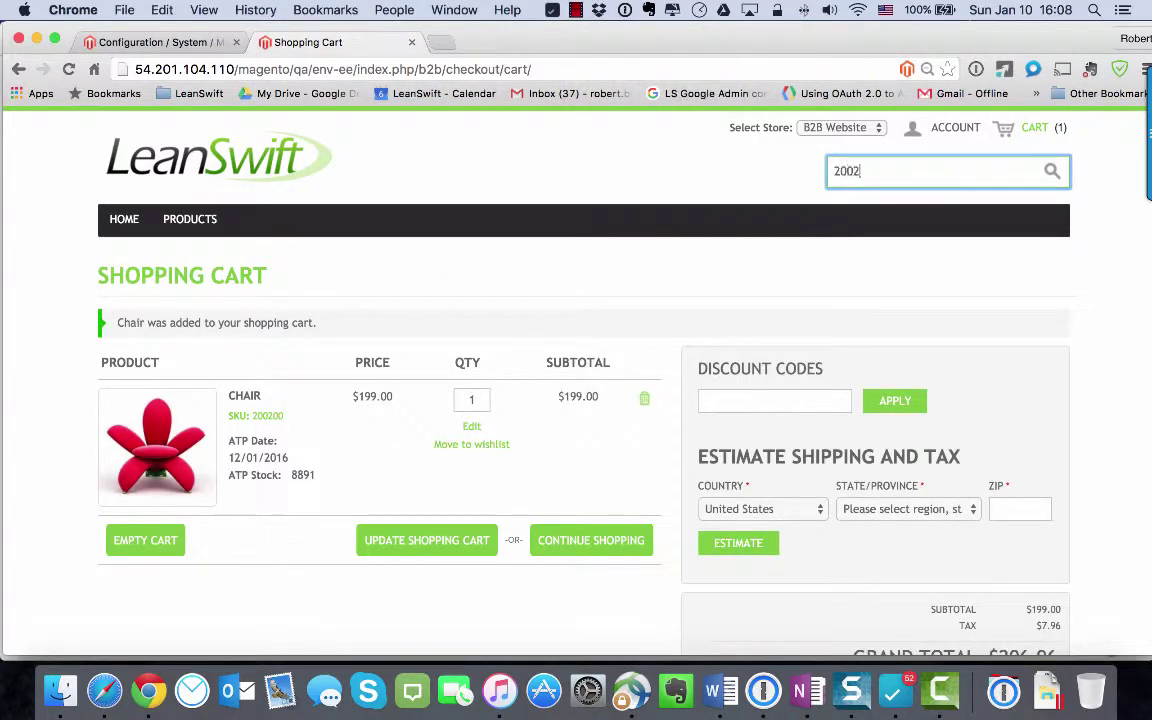
{"action": "type", "text": "01"}
{"action": "key", "text": "Return"}
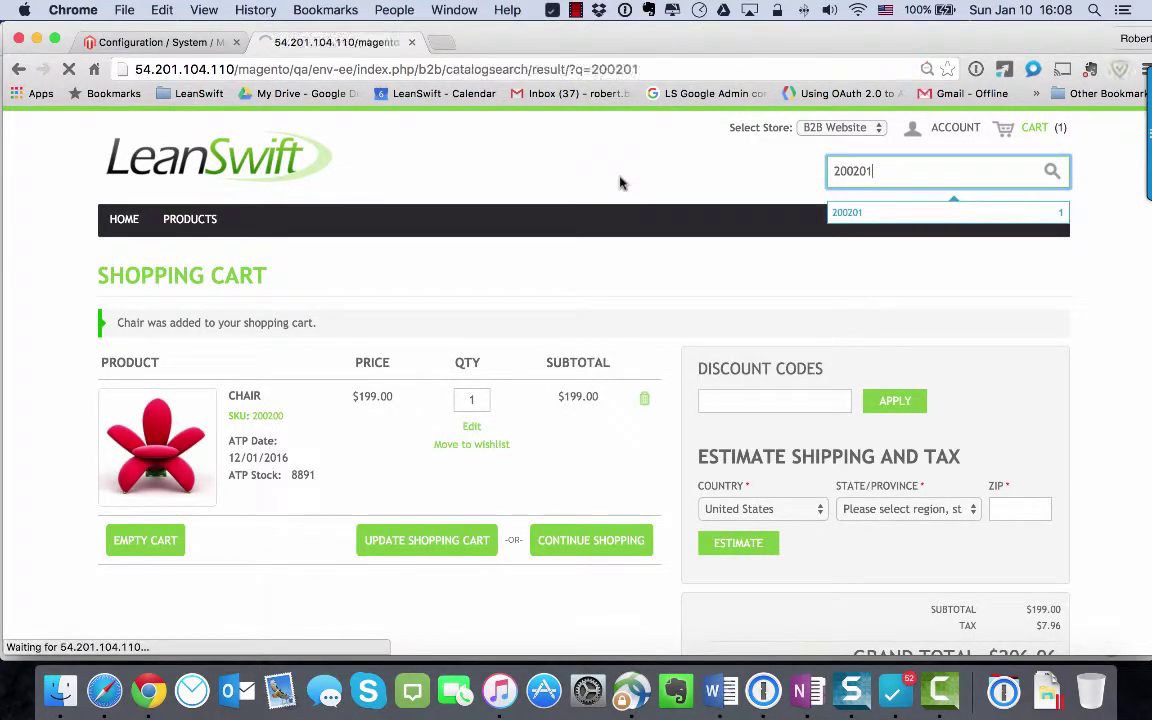
{"action": "scroll", "coordinate": [520, 230], "scroll_direction": "down", "scroll_amount": 5}
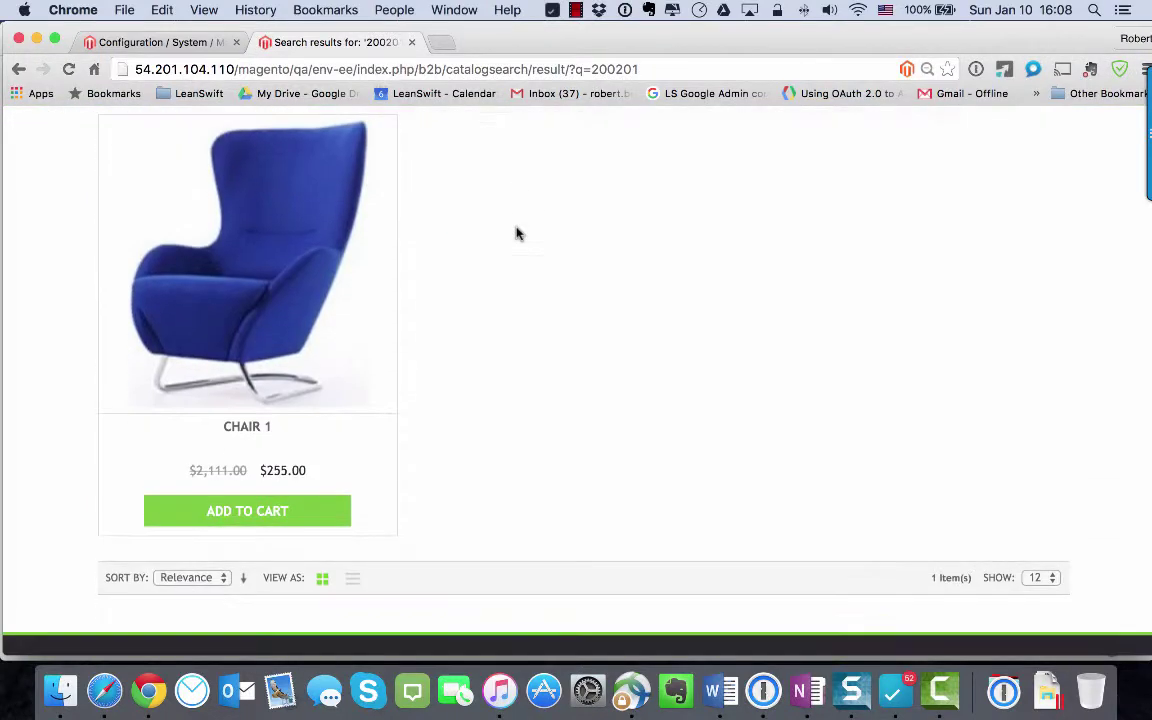
{"action": "left_click", "coordinate": [249, 517]}
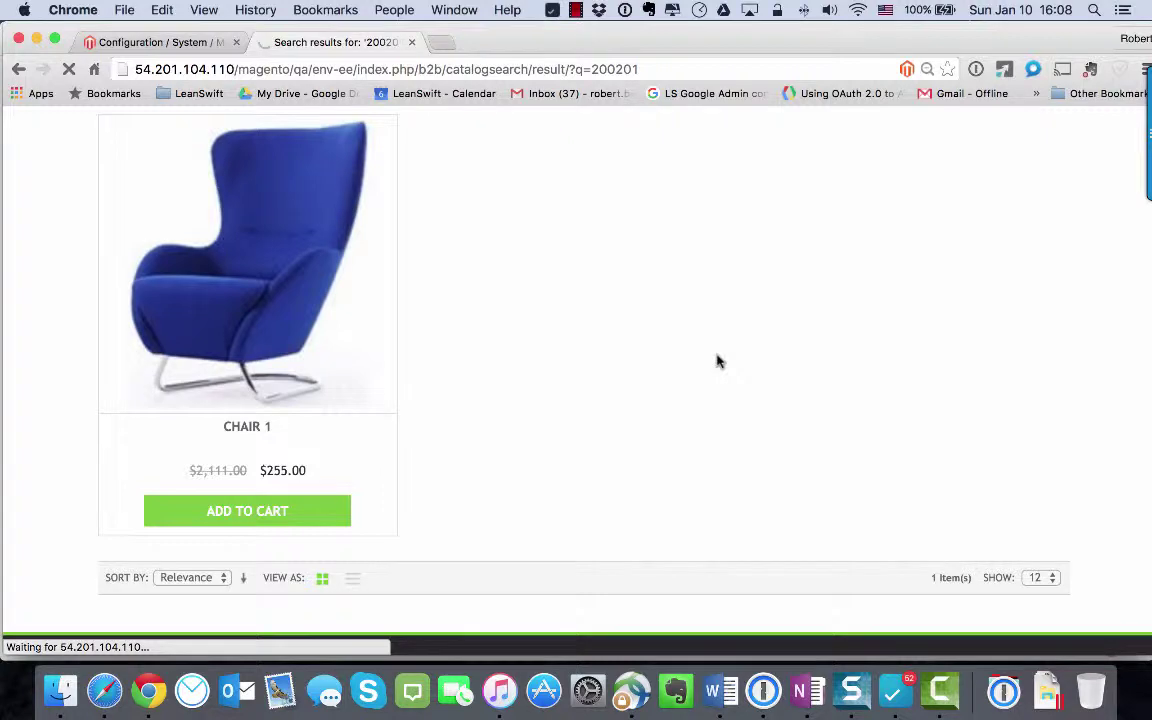
{"action": "left_click", "coordinate": [576, 12]}
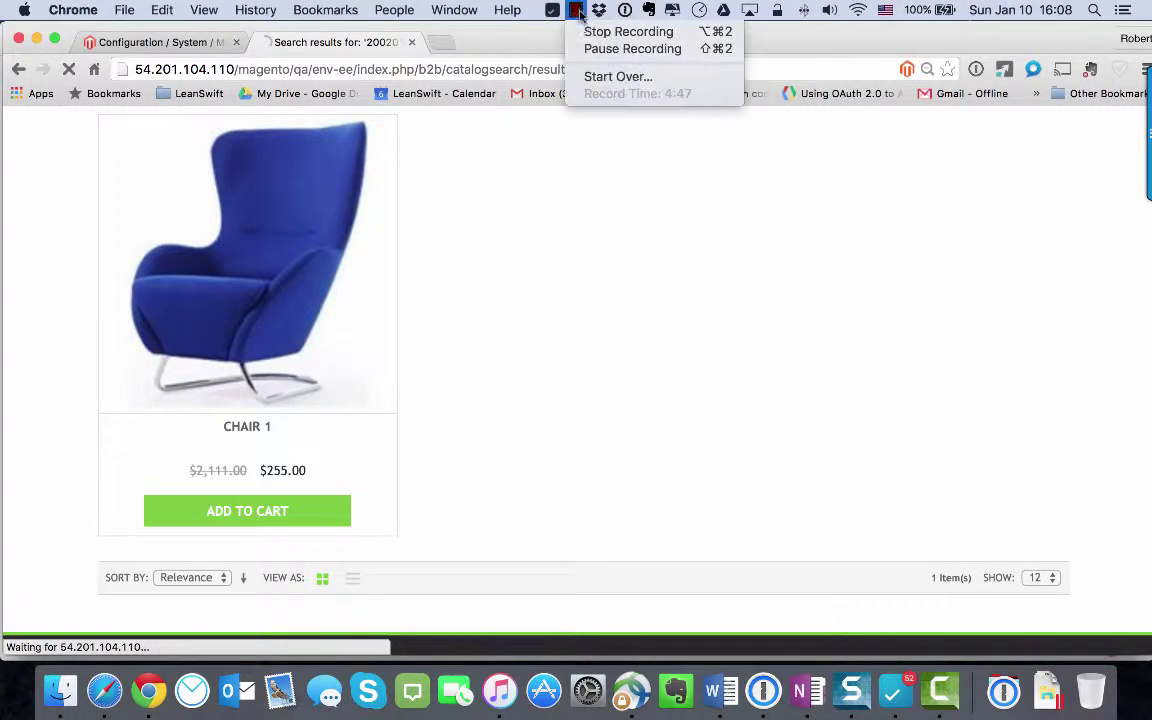
{"action": "left_click", "coordinate": [591, 55]}
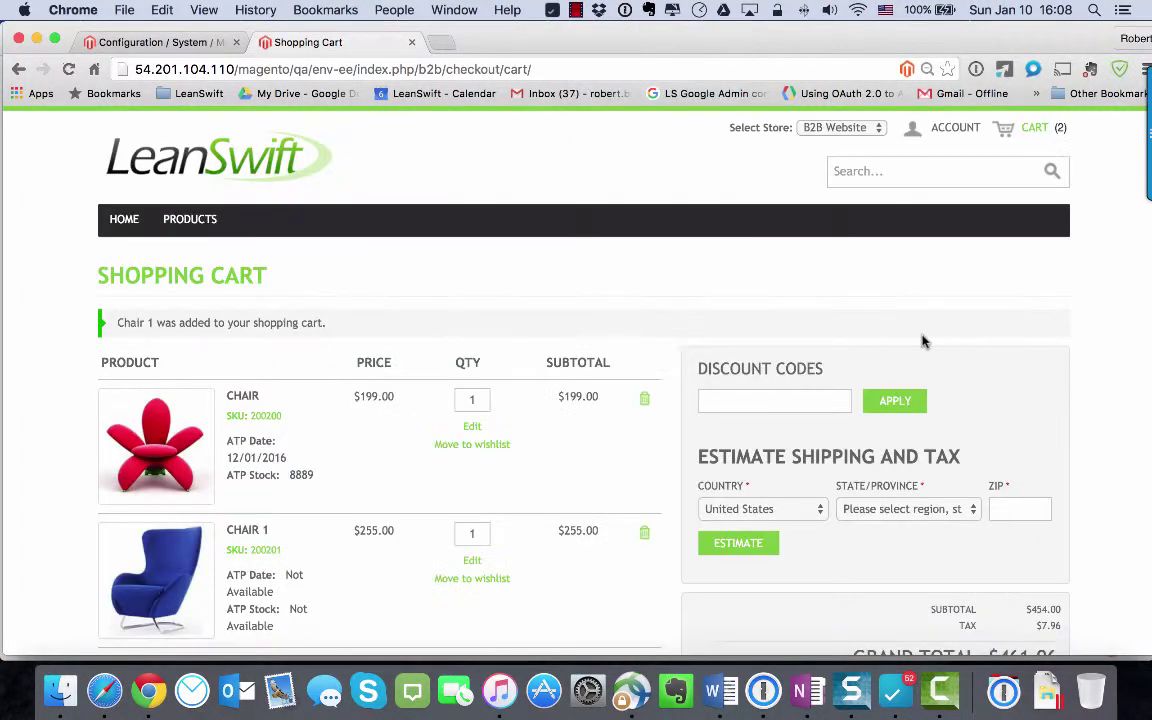
Proceed to checkout from the shopping cart and submit the billing information with Ship to this address selected
{"action": "scroll", "coordinate": [923, 339], "scroll_direction": "down", "scroll_amount": 5}
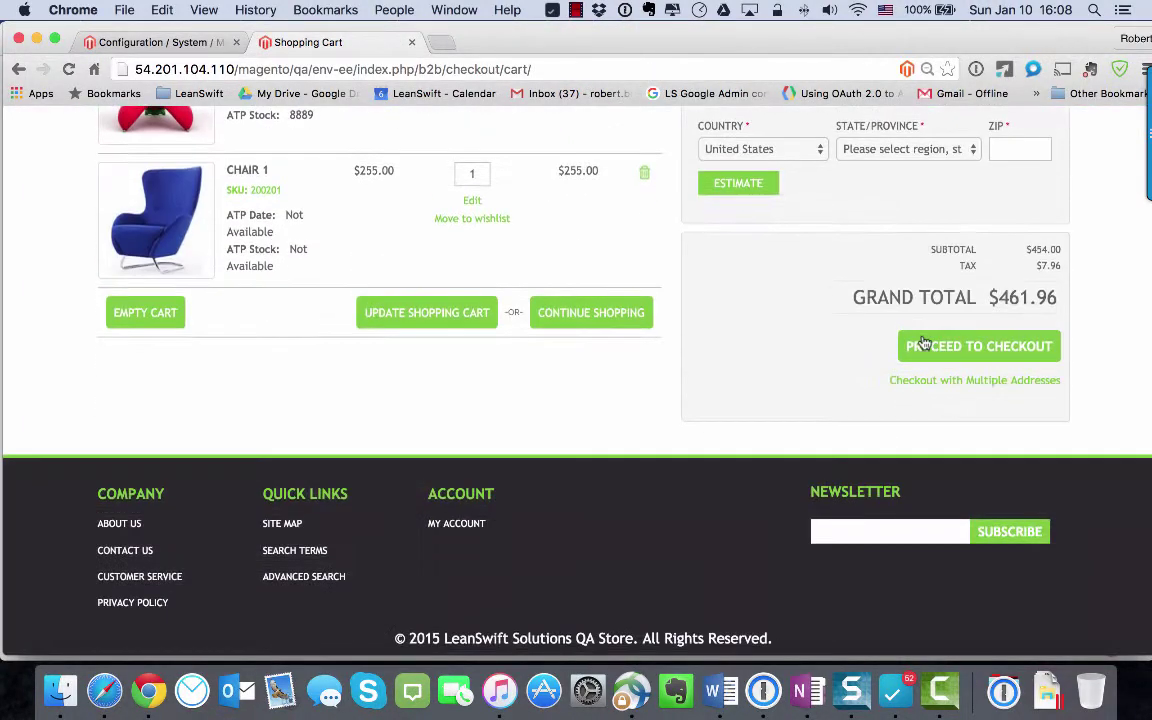
{"action": "left_click", "coordinate": [953, 346]}
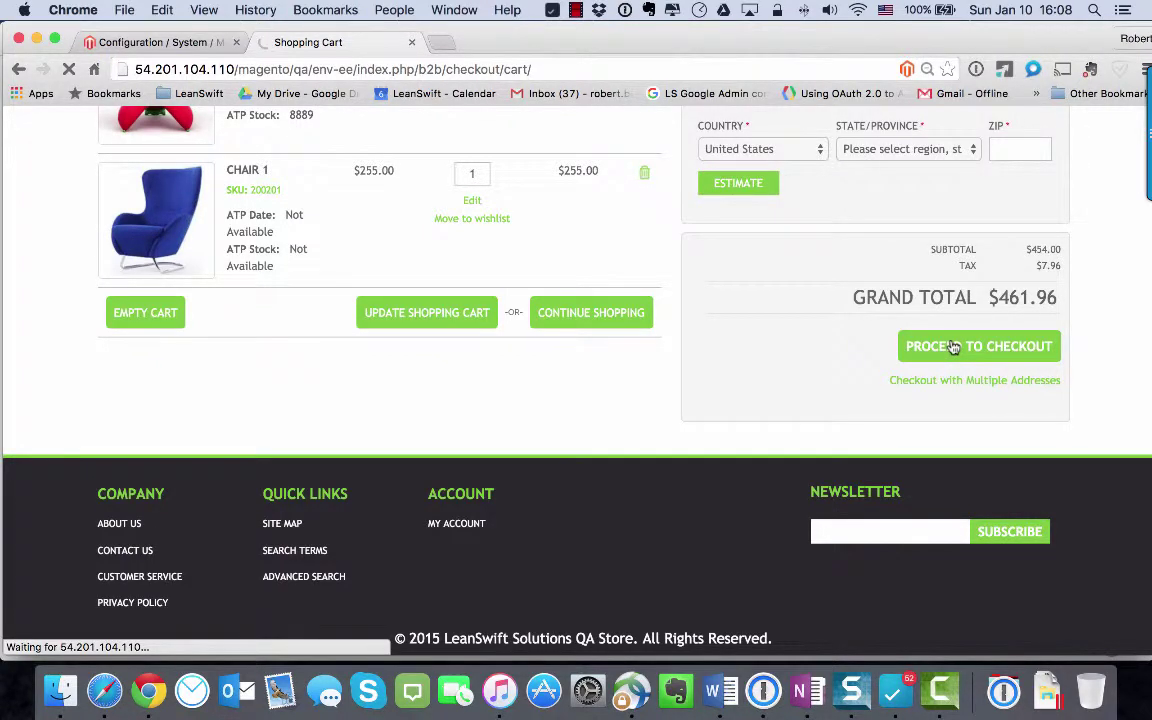
{"action": "left_click", "coordinate": [577, 12]}
{"action": "left_click", "coordinate": [595, 52]}
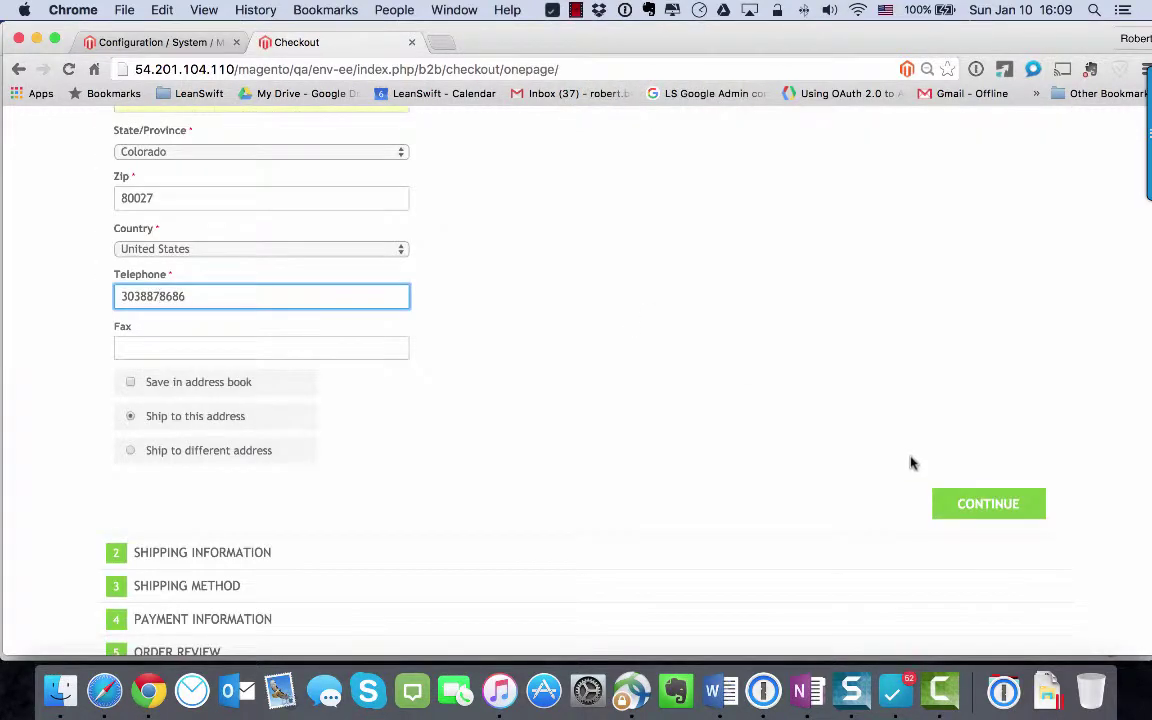
{"action": "left_click", "coordinate": [980, 508]}
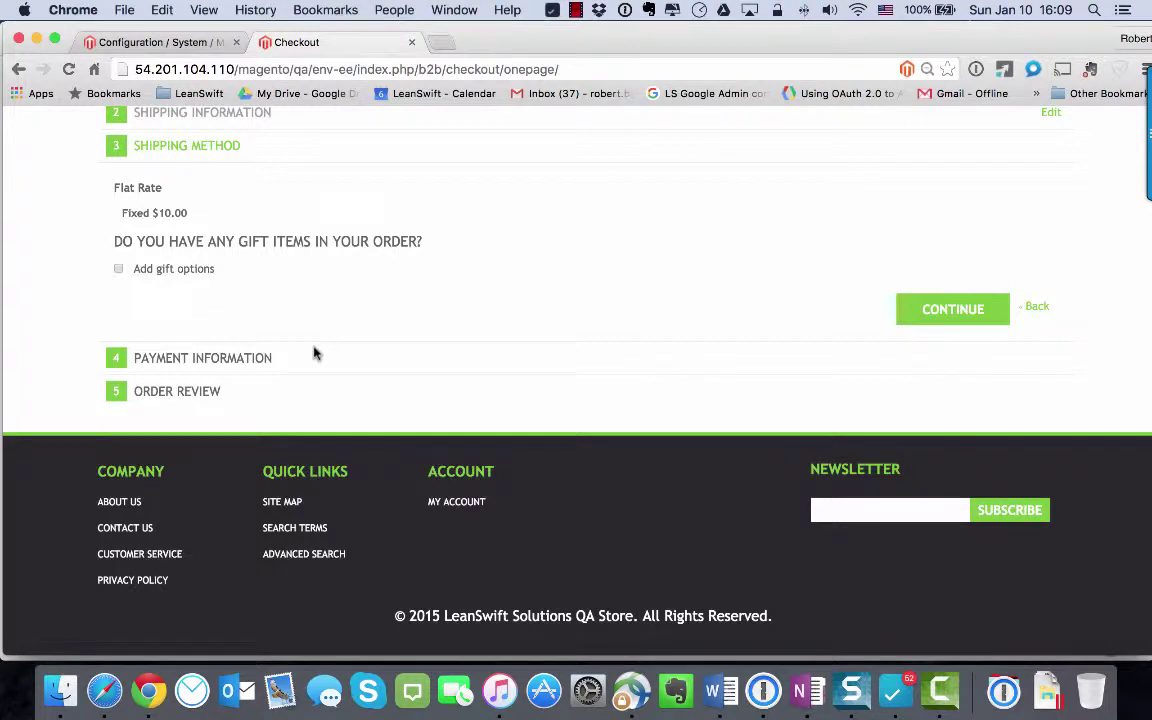
Add gift options for the entire order in the shipping method section, using the Test Giftwrap wrapping design
{"action": "left_click", "coordinate": [118, 268]}
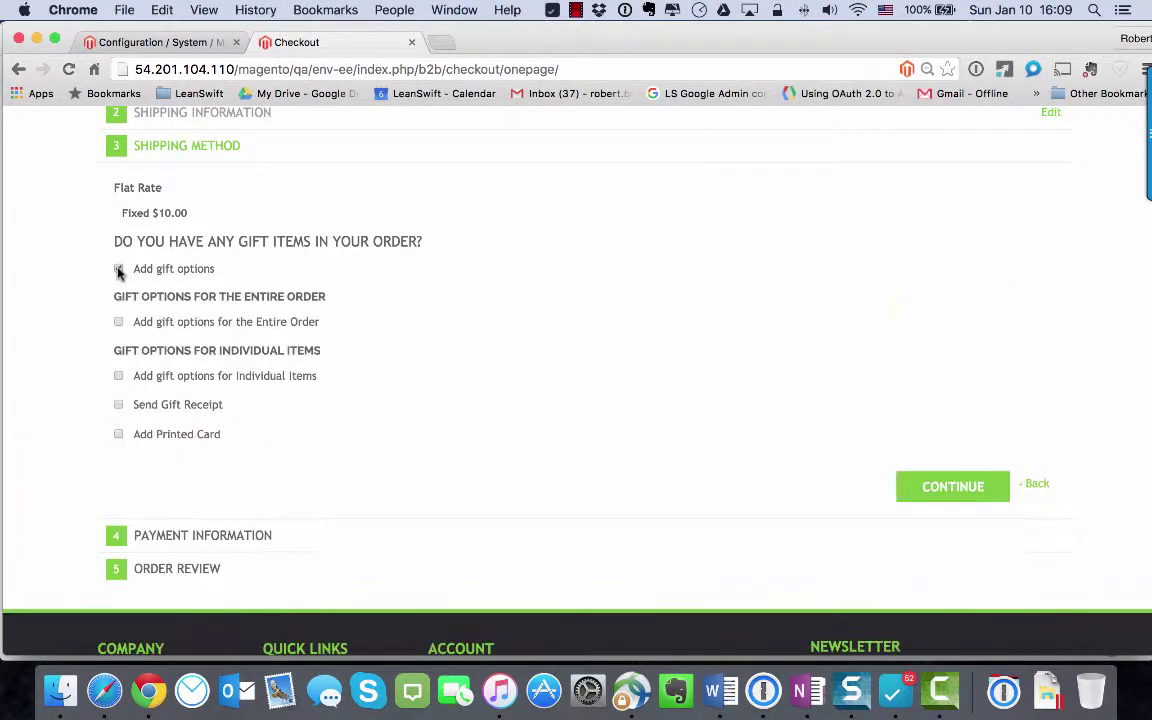
{"action": "scroll", "coordinate": [570, 330], "scroll_direction": "down", "scroll_amount": 3}
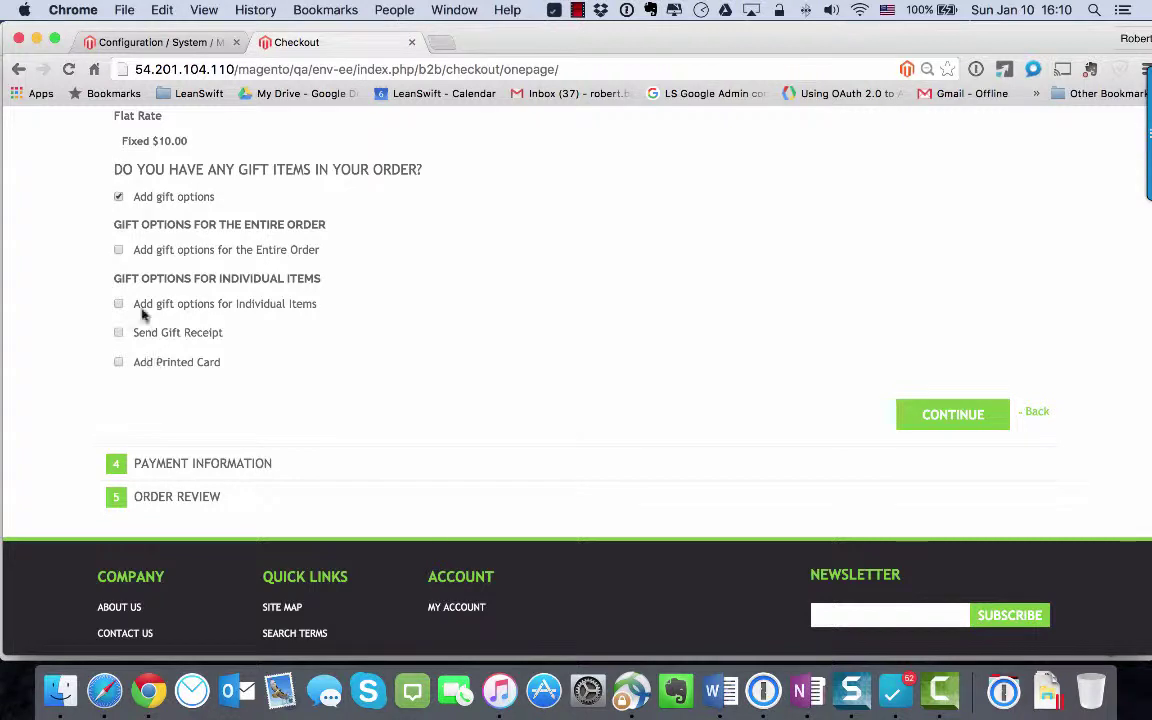
{"action": "left_click", "coordinate": [118, 250]}
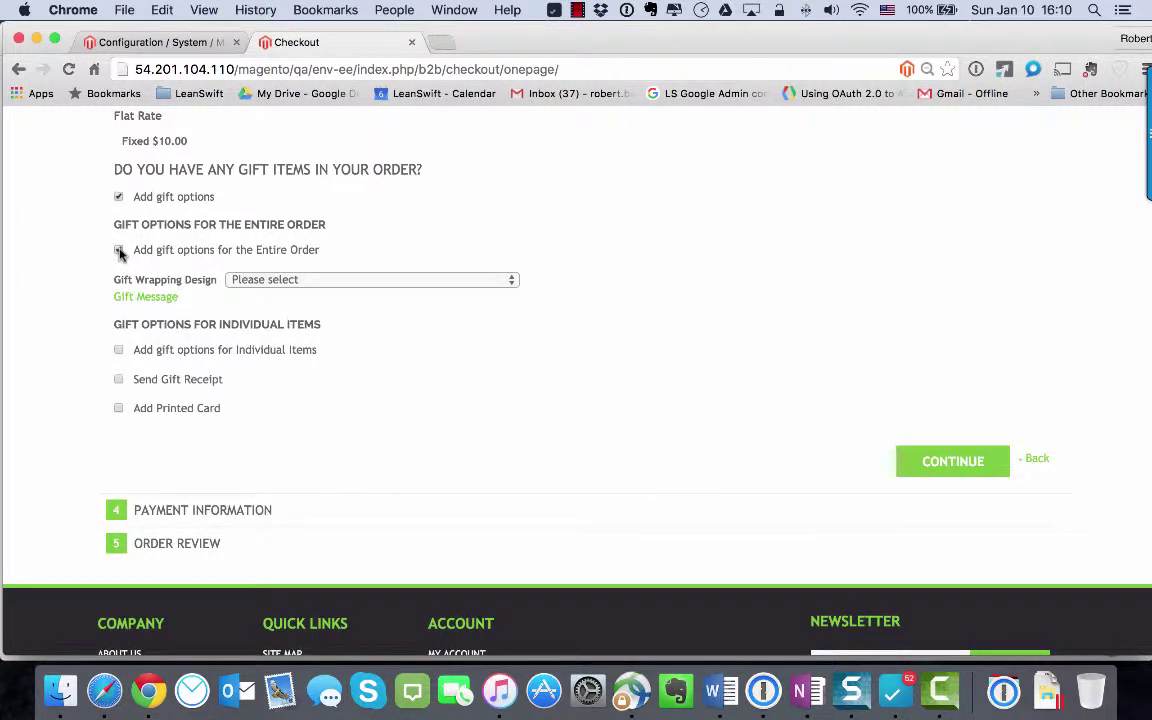
{"action": "left_click", "coordinate": [326, 281]}
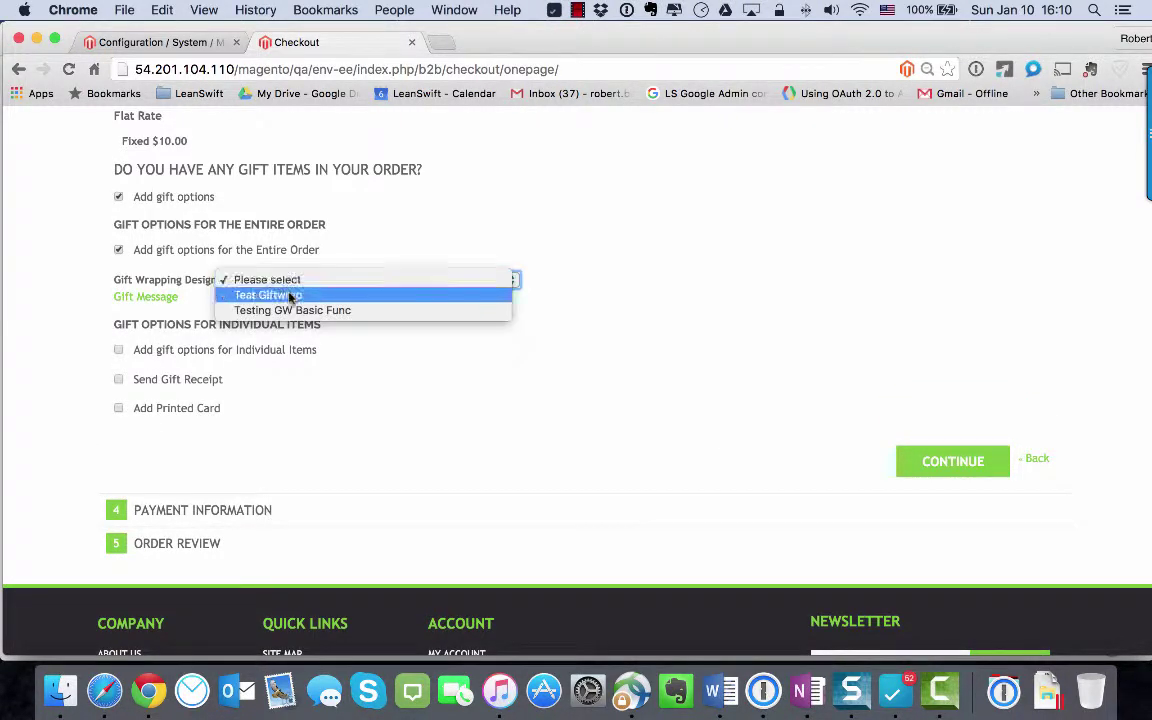
{"action": "left_click", "coordinate": [287, 296]}
{"action": "scroll", "coordinate": [428, 369], "scroll_direction": "down", "scroll_amount": 2}
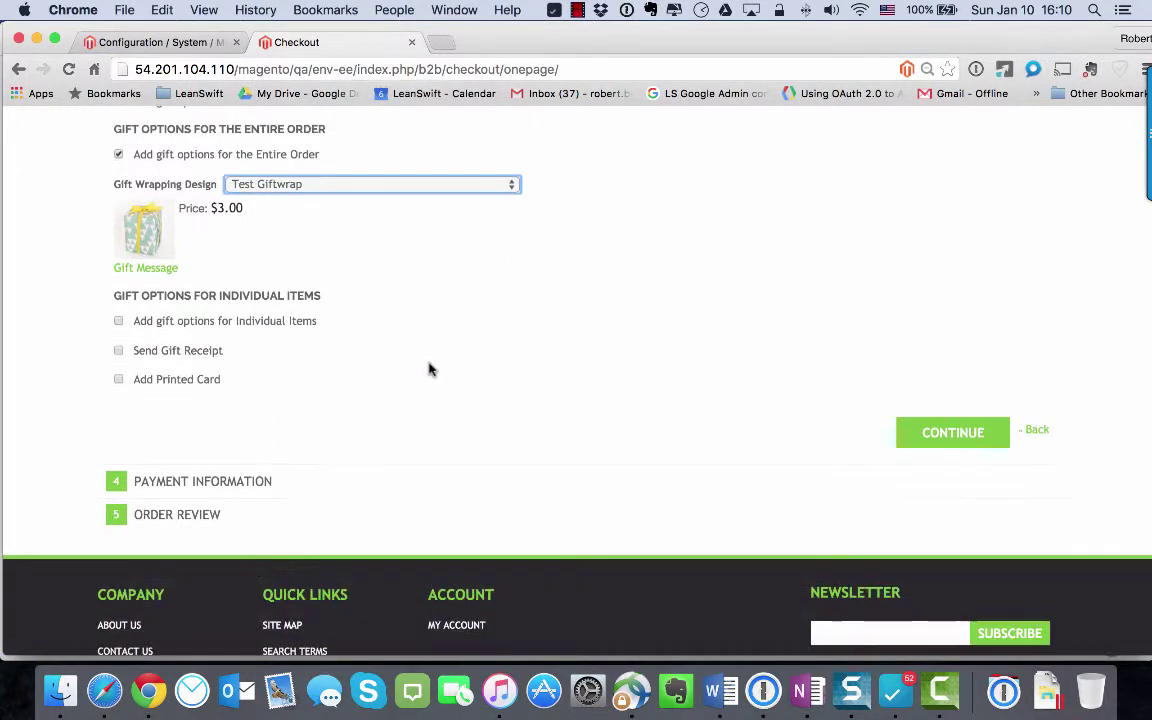
Add gift options for individual items, set the Chair's wrapping design to Testing GW Basic Func, and continue to payment
{"action": "left_click", "coordinate": [118, 321]}
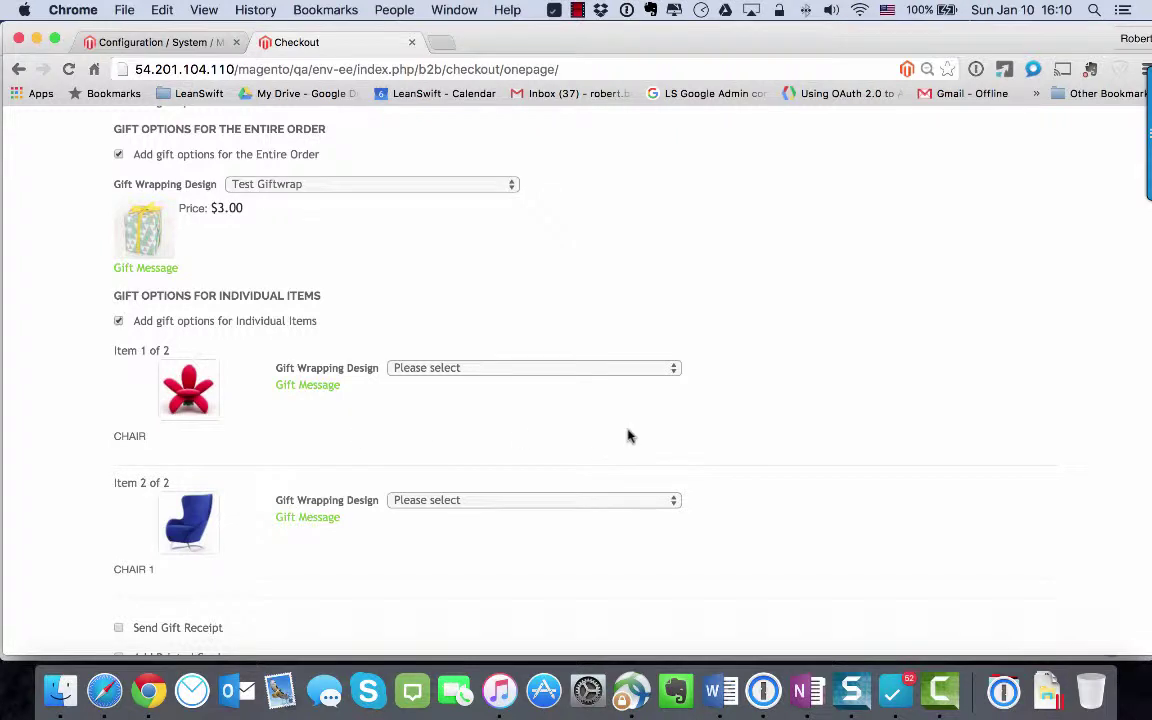
{"action": "scroll", "coordinate": [627, 437], "scroll_direction": "down", "scroll_amount": 2}
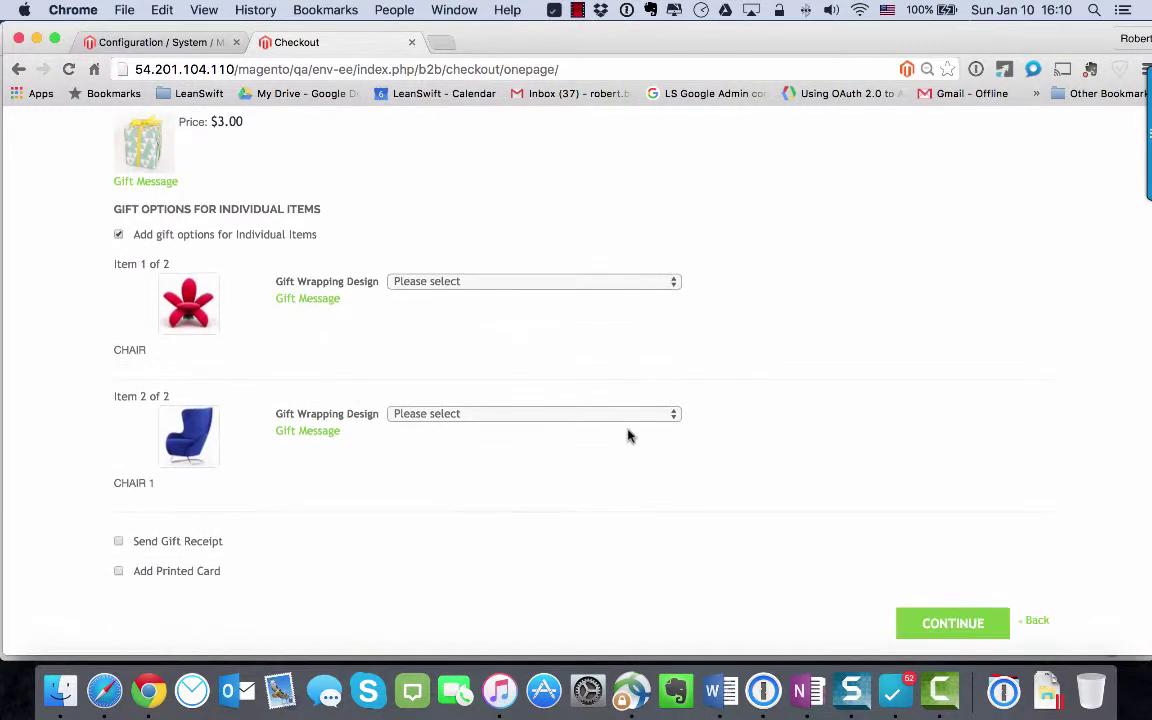
{"action": "left_click", "coordinate": [481, 283]}
{"action": "left_click", "coordinate": [435, 313]}
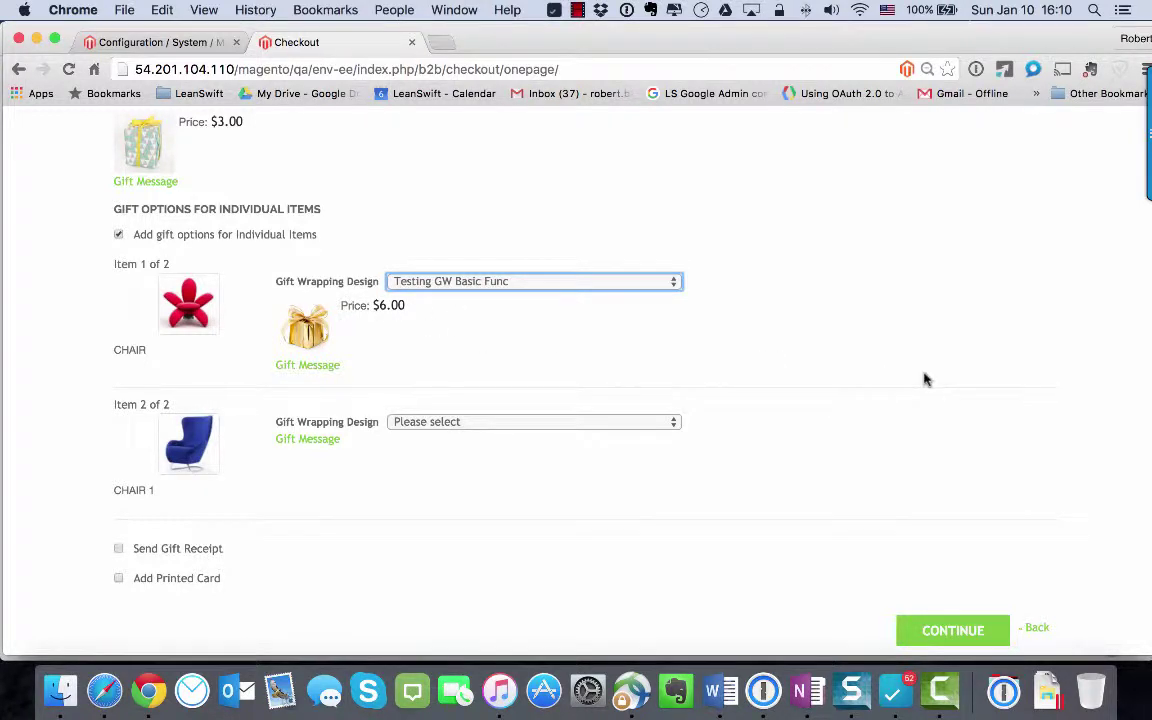
{"action": "scroll", "coordinate": [924, 379], "scroll_direction": "down", "scroll_amount": 2}
{"action": "left_click", "coordinate": [925, 545]}
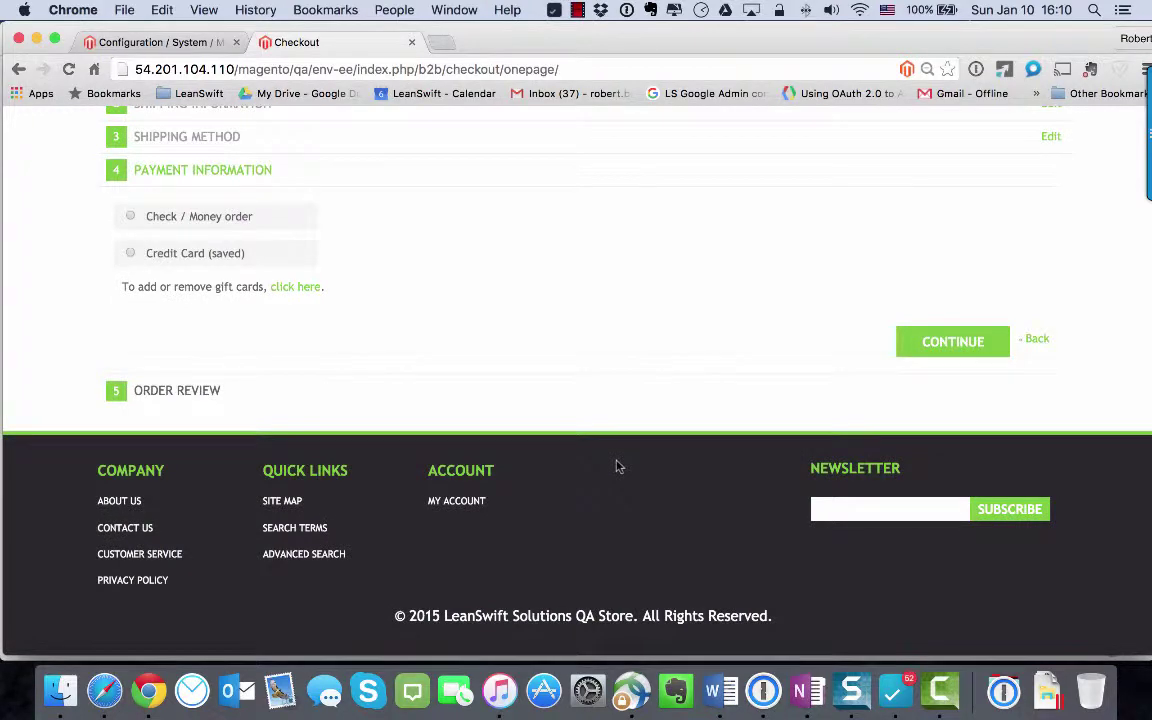
Choose Check / Money order as the payment method, and place the order after checking the gift wrapping charges
{"action": "left_click", "coordinate": [131, 217]}
{"action": "left_click", "coordinate": [933, 350]}
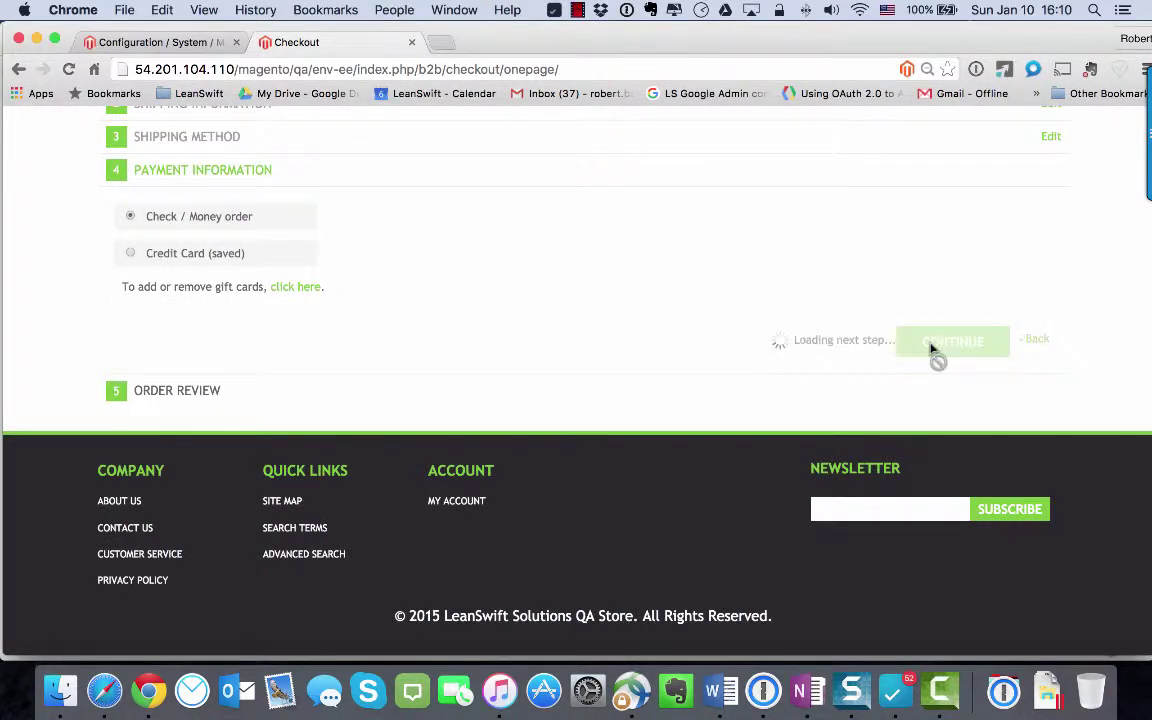
{"action": "scroll", "coordinate": [771, 333], "scroll_direction": "down", "scroll_amount": 4}
{"action": "scroll", "coordinate": [771, 333], "scroll_direction": "up", "scroll_amount": 1}
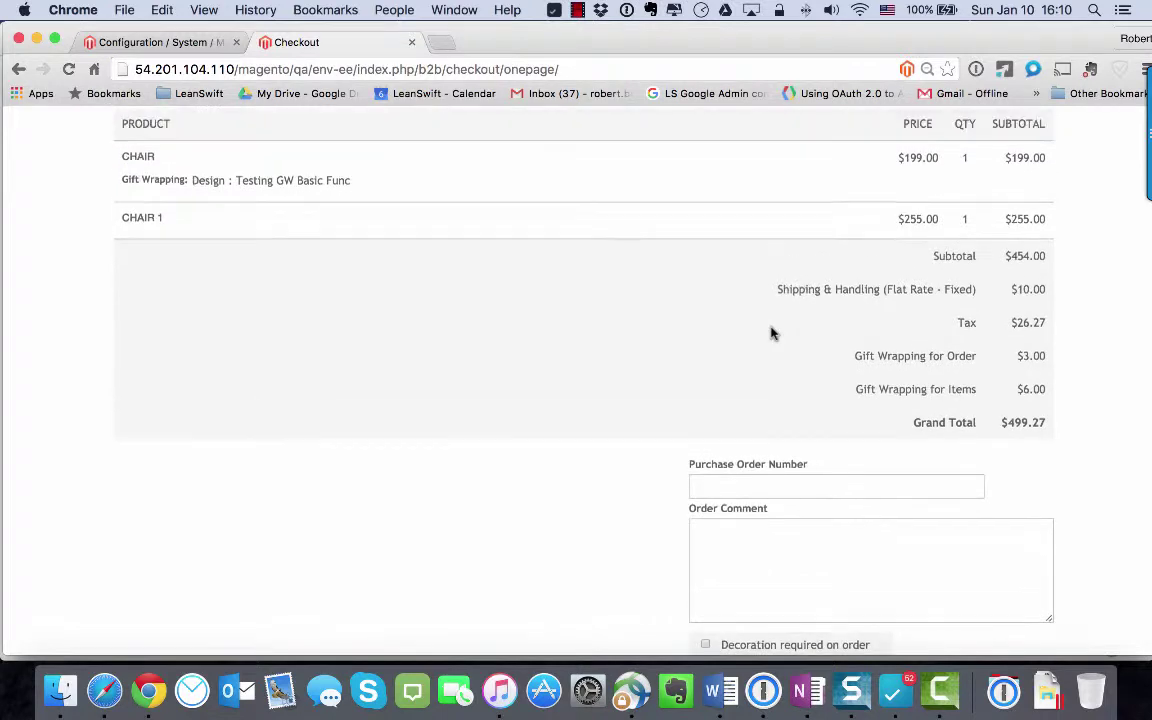
{"action": "scroll", "coordinate": [771, 333], "scroll_direction": "up", "scroll_amount": 3}
{"action": "scroll", "coordinate": [771, 330], "scroll_direction": "down", "scroll_amount": 1}
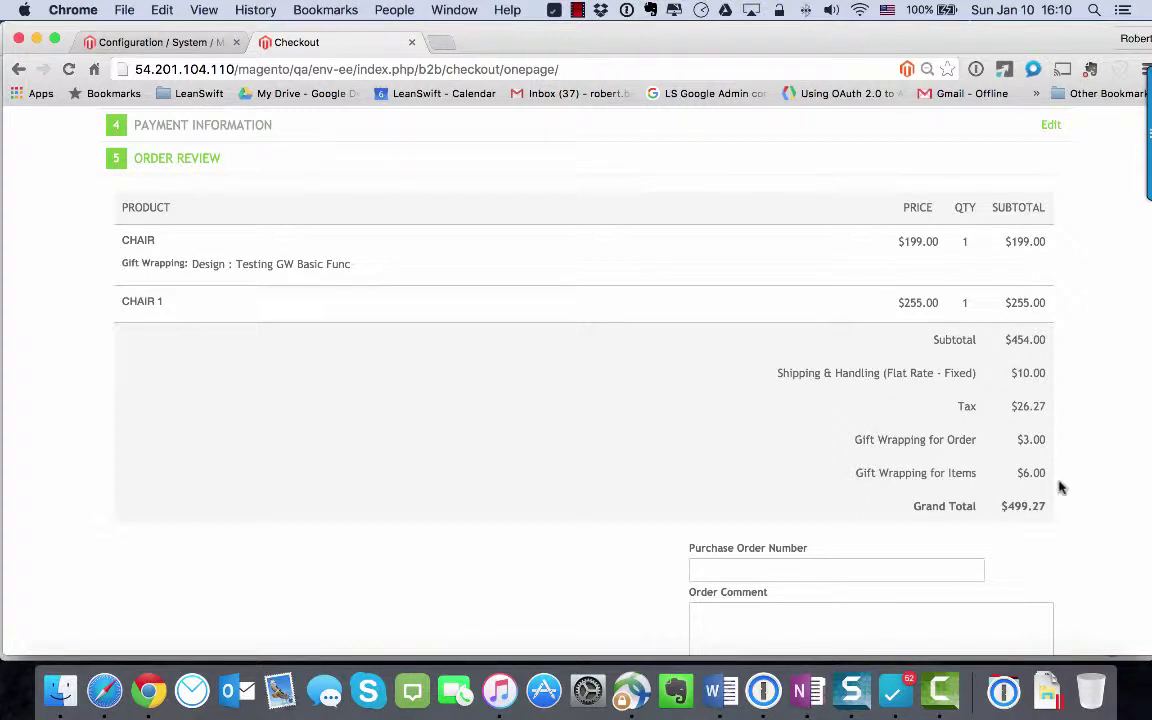
{"action": "scroll", "coordinate": [1095, 490], "scroll_direction": "down", "scroll_amount": 5}
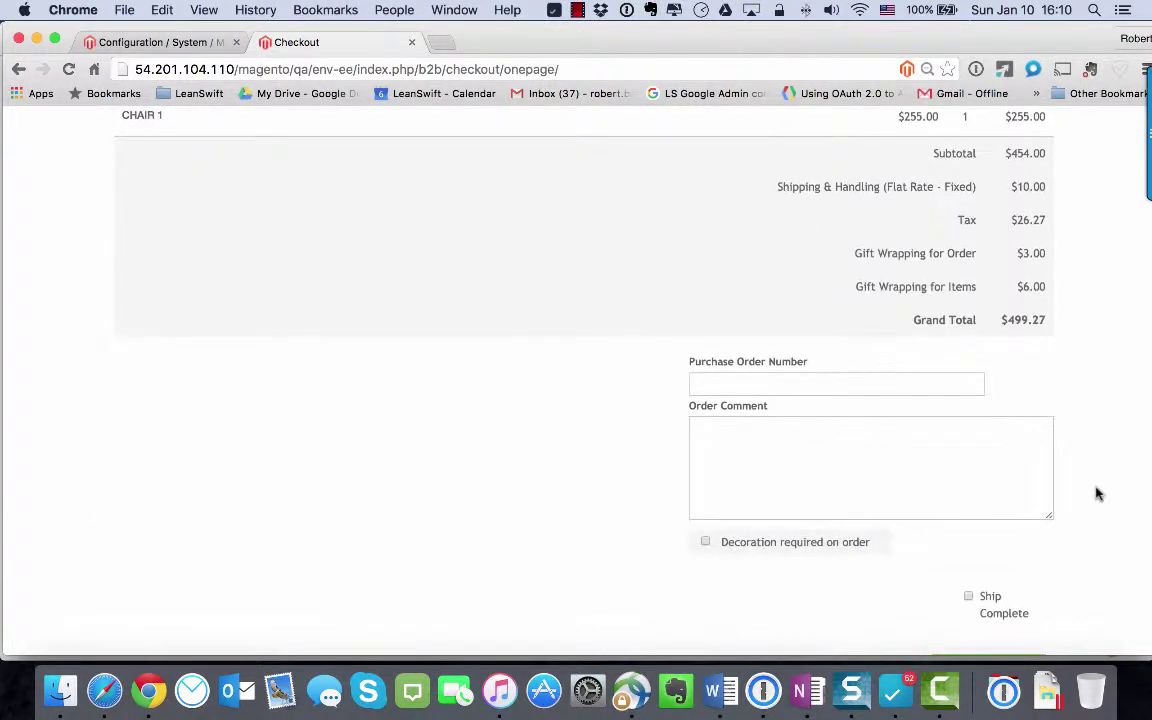
{"action": "left_click", "coordinate": [996, 524]}
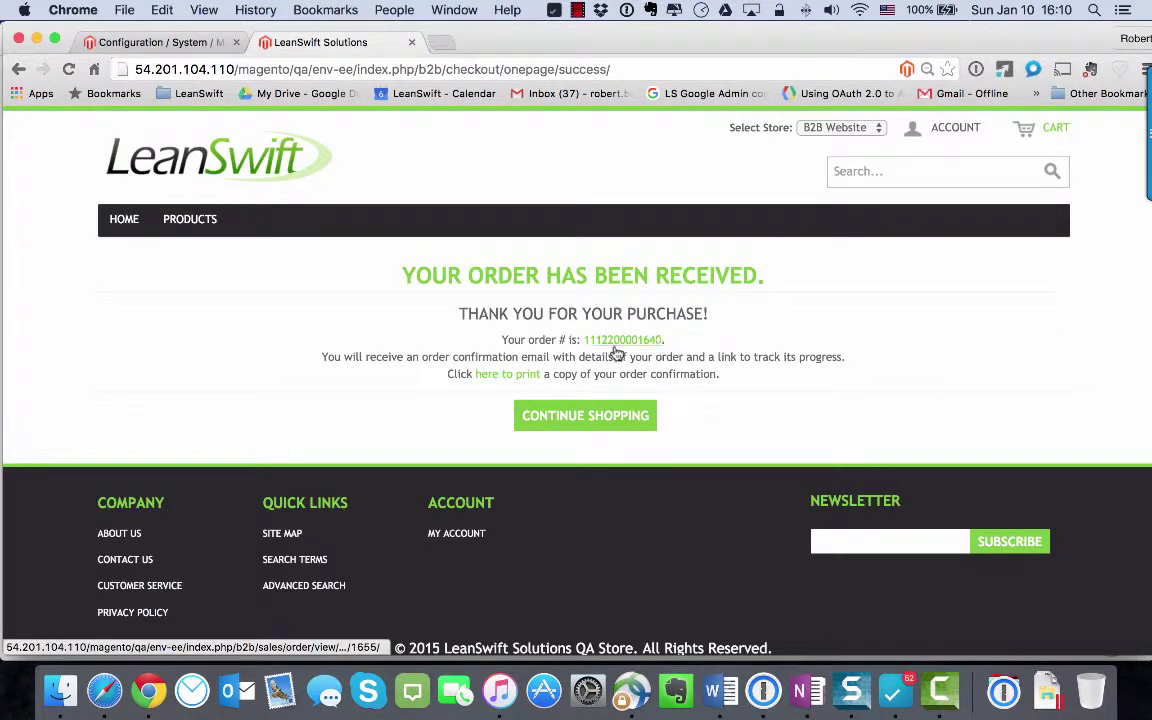
Switch to the Magento admin, select the newest order in the sales orders list, and submit the Sync With ERP action
{"action": "left_click", "coordinate": [168, 42]}
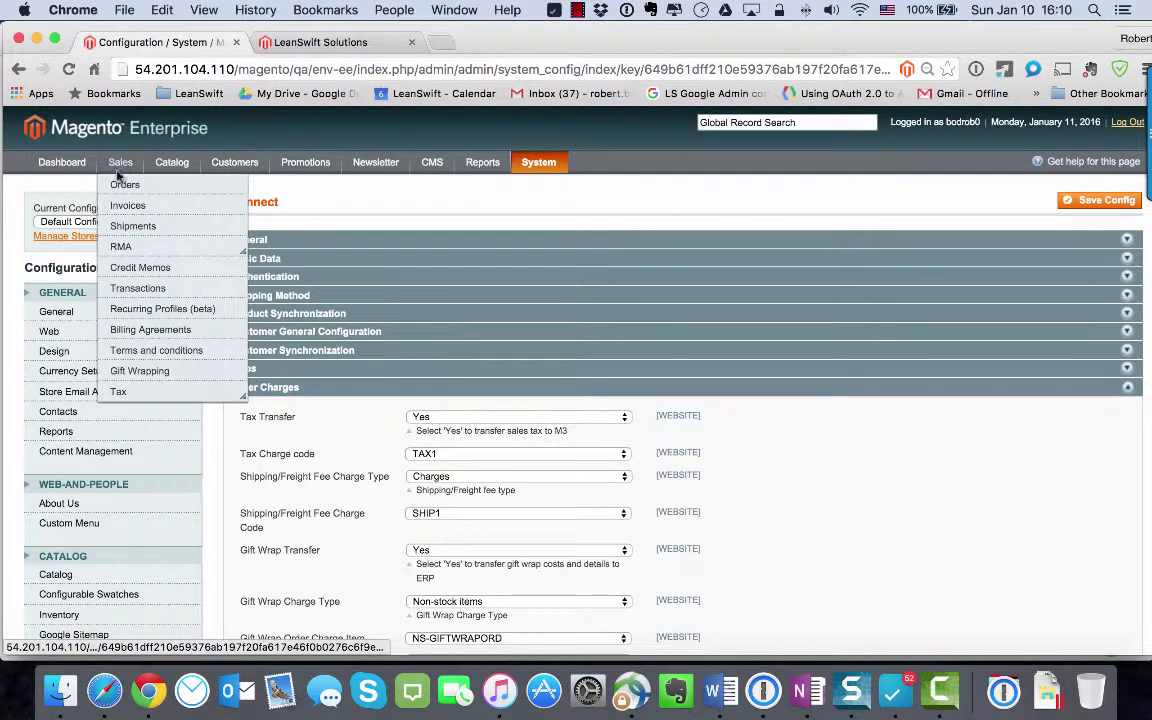
{"action": "left_click", "coordinate": [124, 188]}
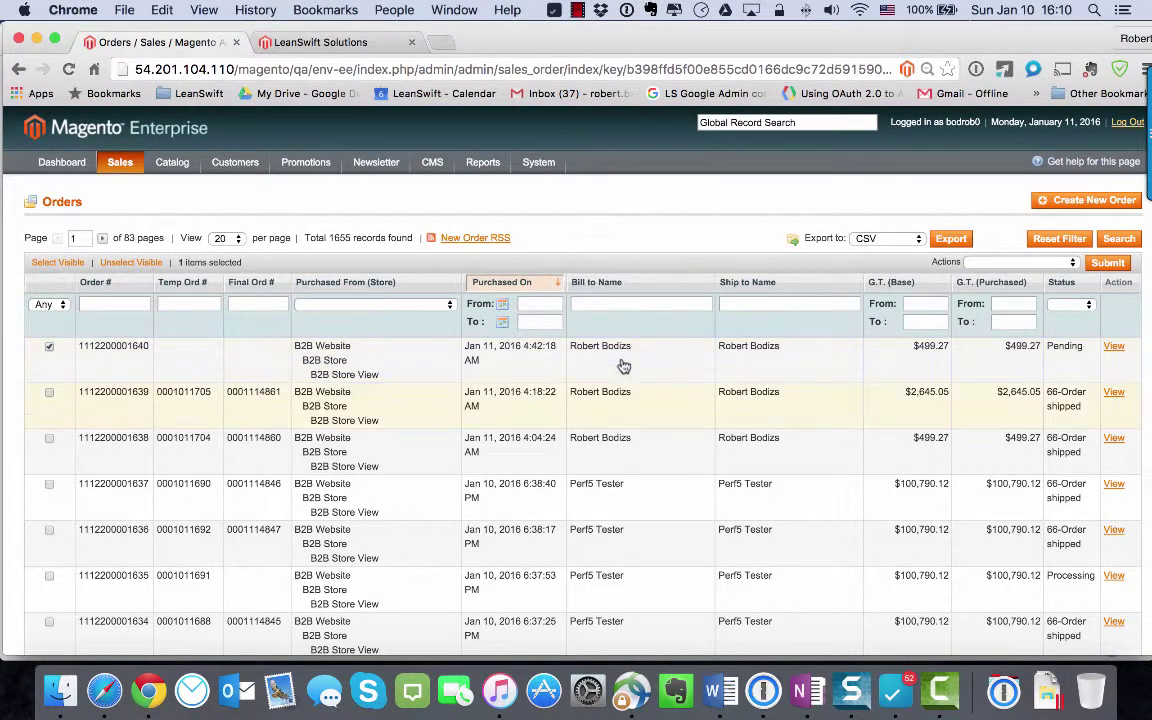
{"action": "left_click", "coordinate": [1018, 262]}
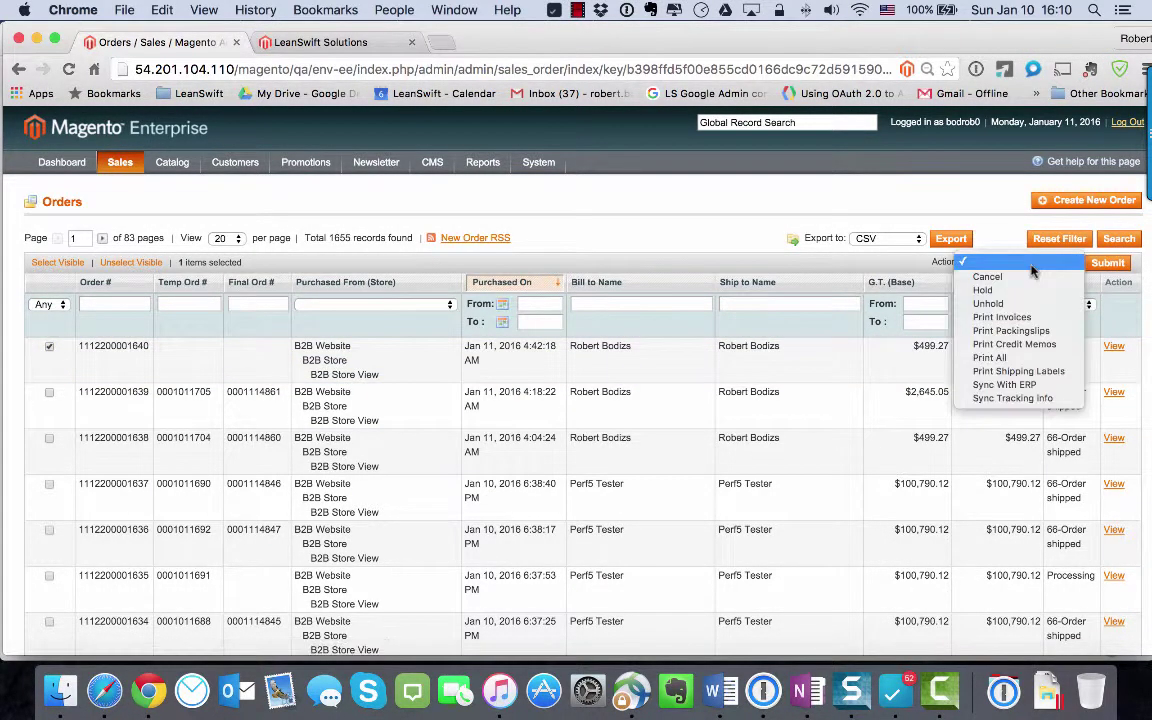
{"action": "left_click", "coordinate": [1026, 385]}
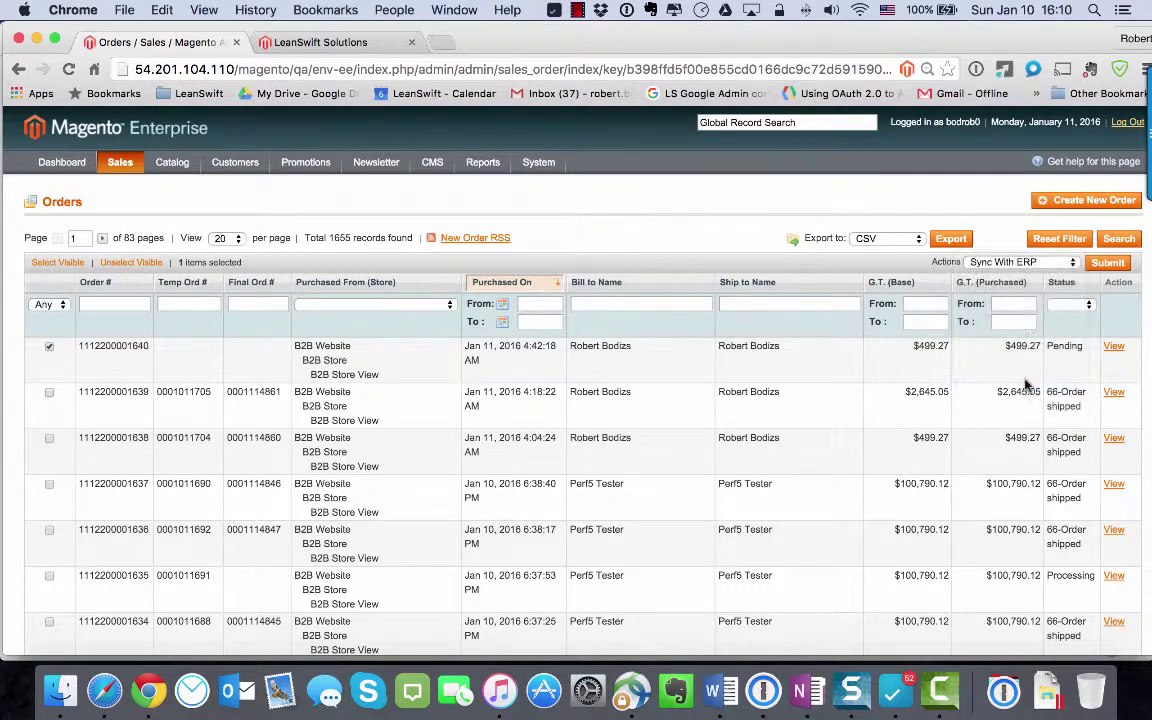
{"action": "left_click", "coordinate": [1108, 264]}
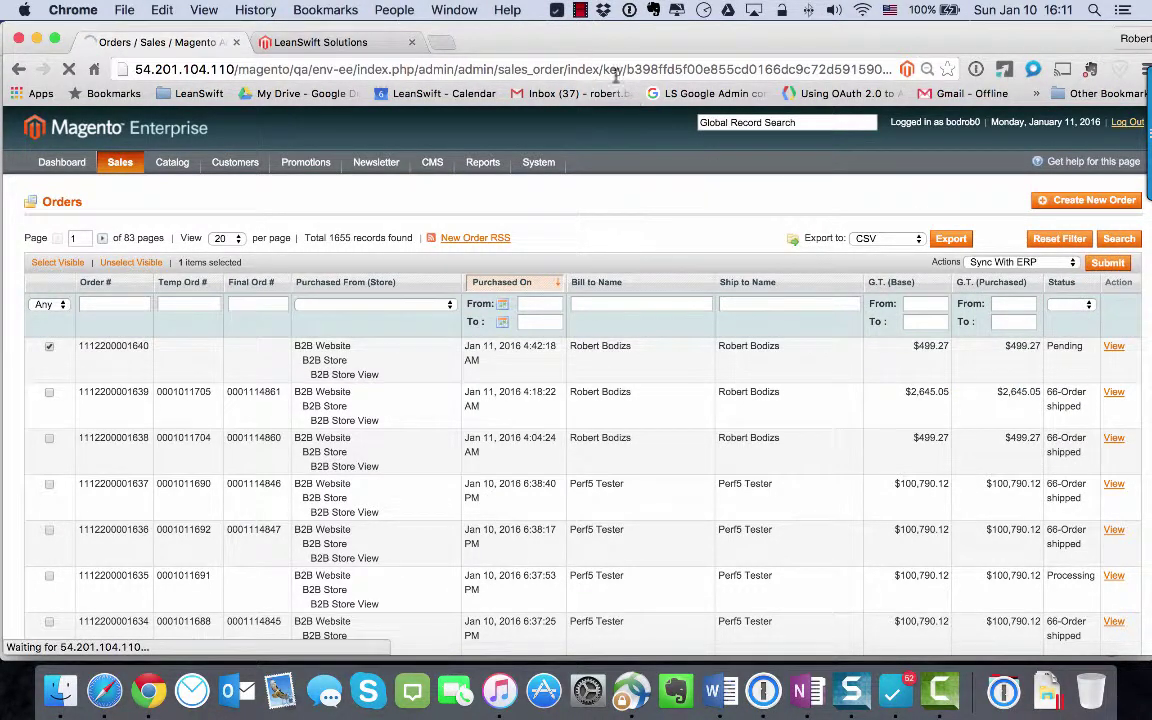
{"action": "left_click", "coordinate": [580, 10]}
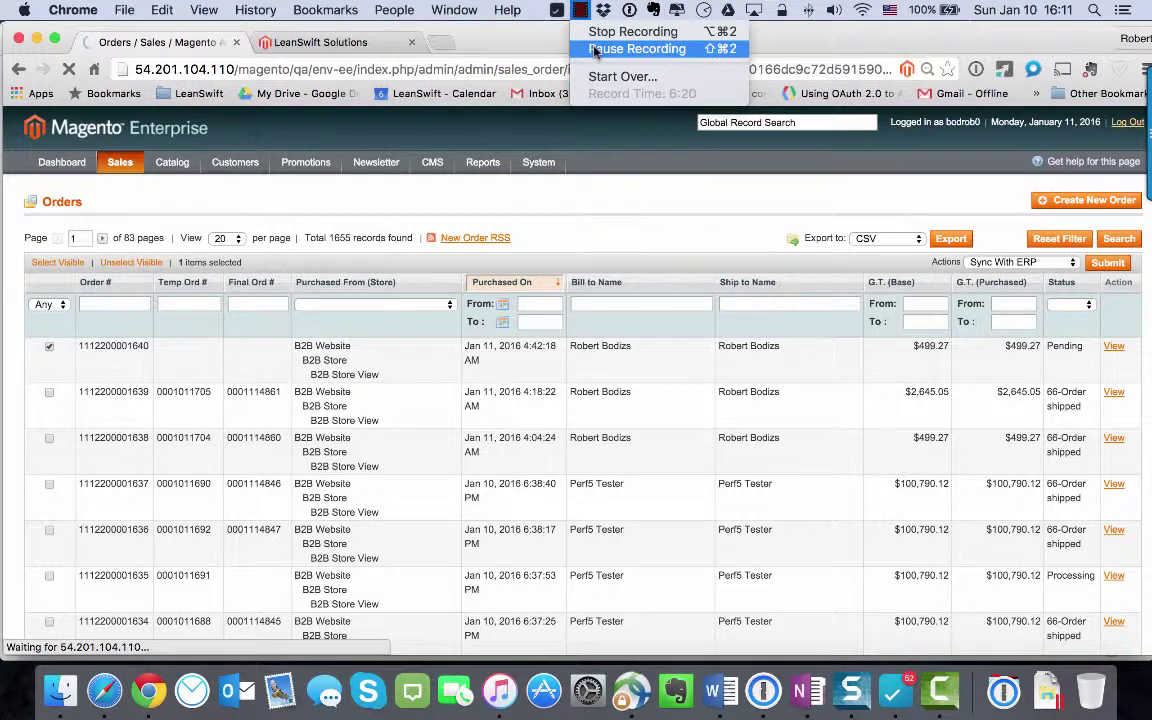
{"action": "left_click", "coordinate": [594, 50]}
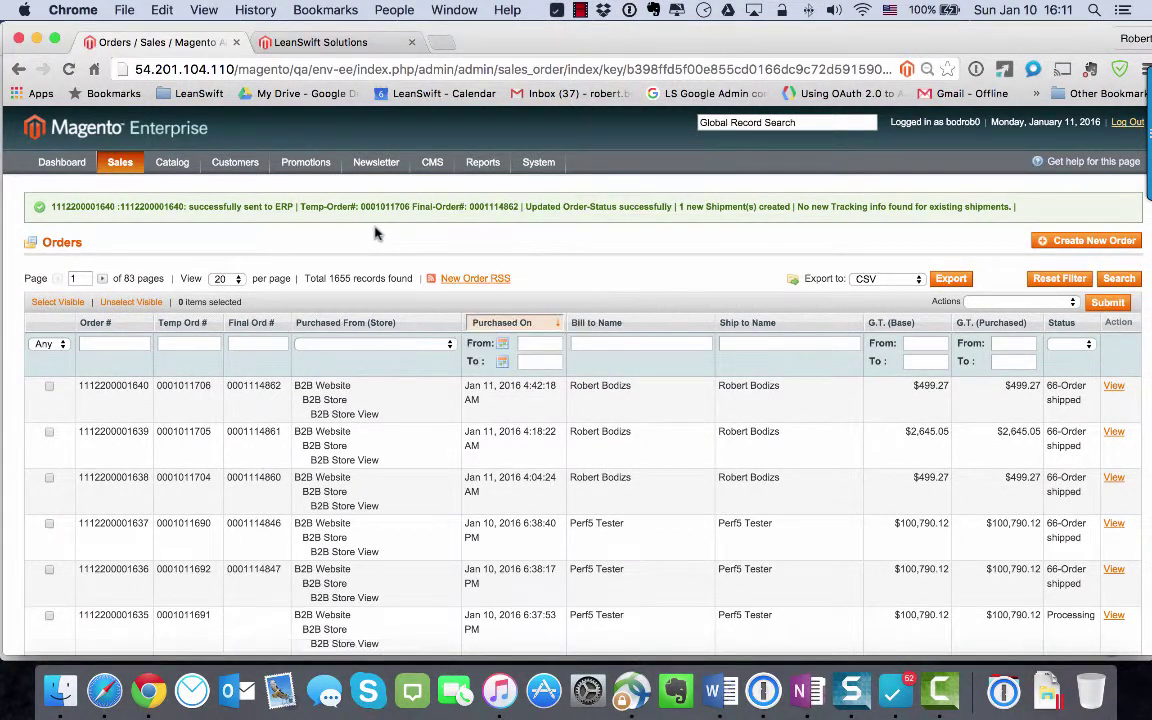
Copy the synced order's final order number and look it up by CO number in M3's Customer Order Open Toolbox in Safari
{"action": "double_click", "coordinate": [486, 206]}
{"action": "key", "text": "super+c"}
{"action": "left_click", "coordinate": [105, 690]}
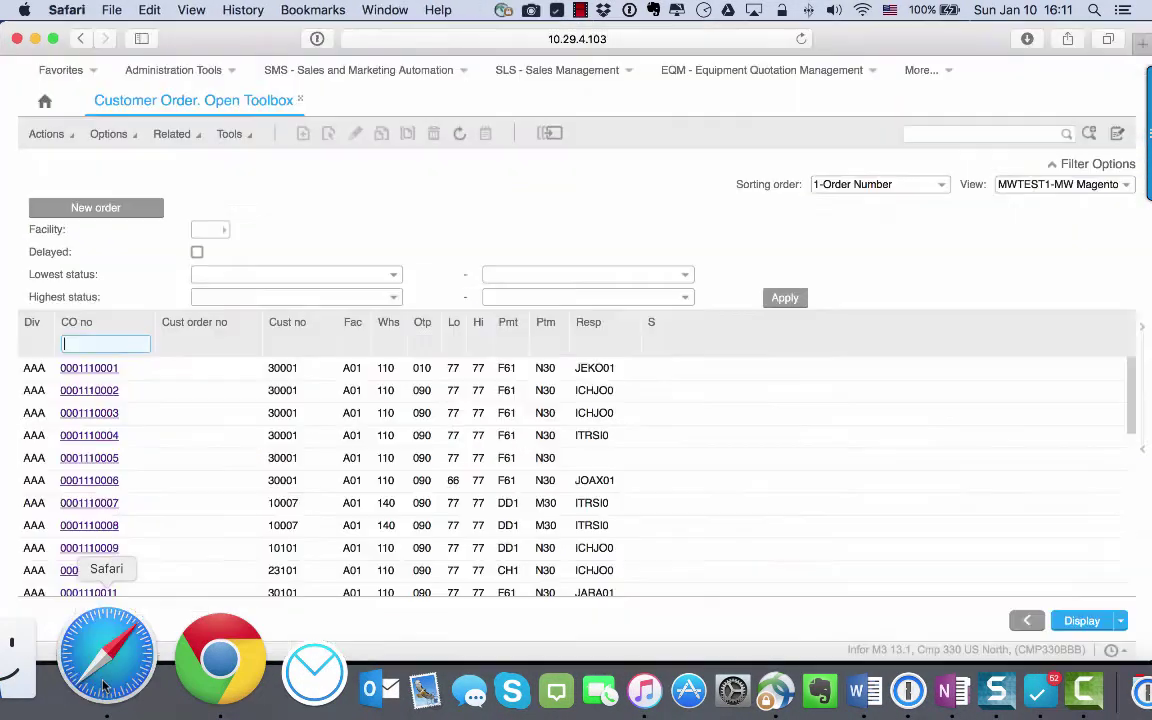
{"action": "key", "text": "super+v"}
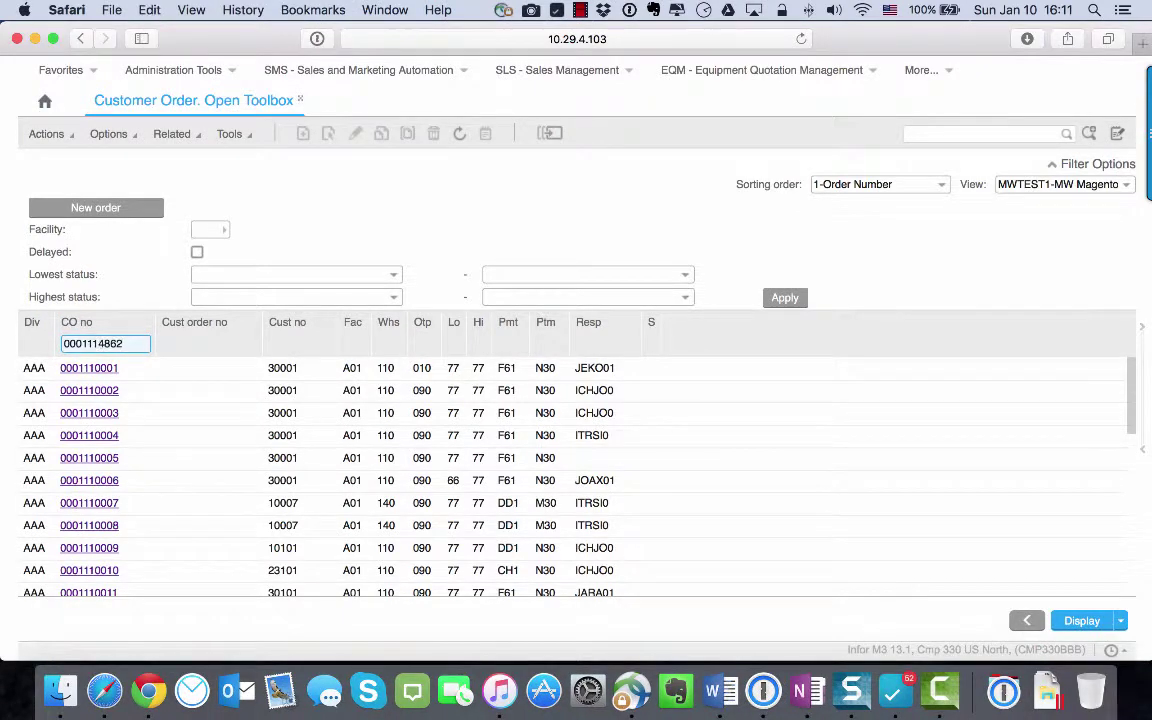
{"action": "key", "text": "Return"}
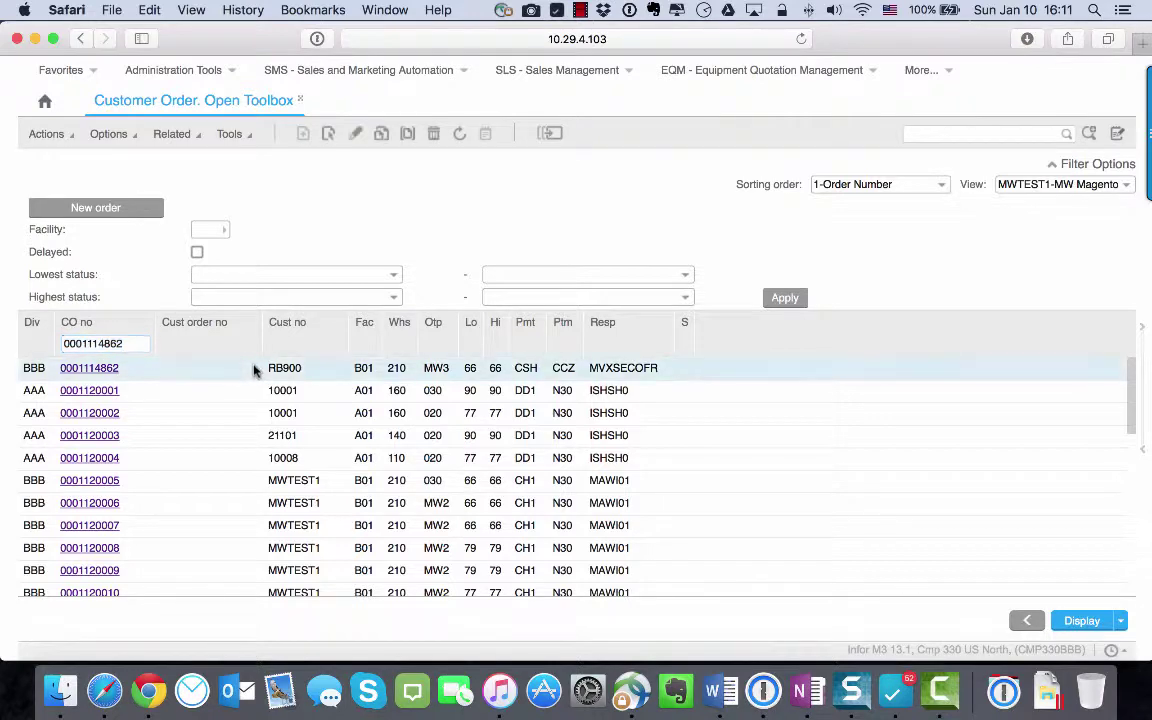
Open the order lines related to the synced customer order in M3
{"action": "right_click", "coordinate": [254, 370]}
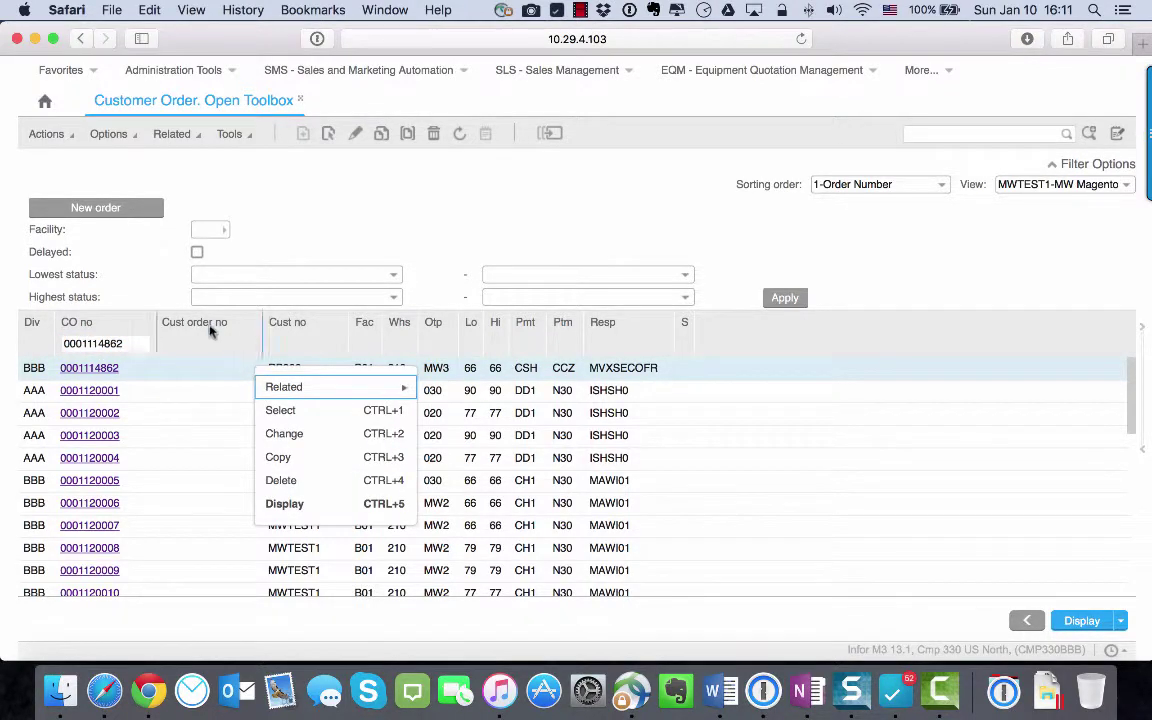
{"action": "mouse_move", "coordinate": [270, 386]}
{"action": "left_click", "coordinate": [460, 329]}
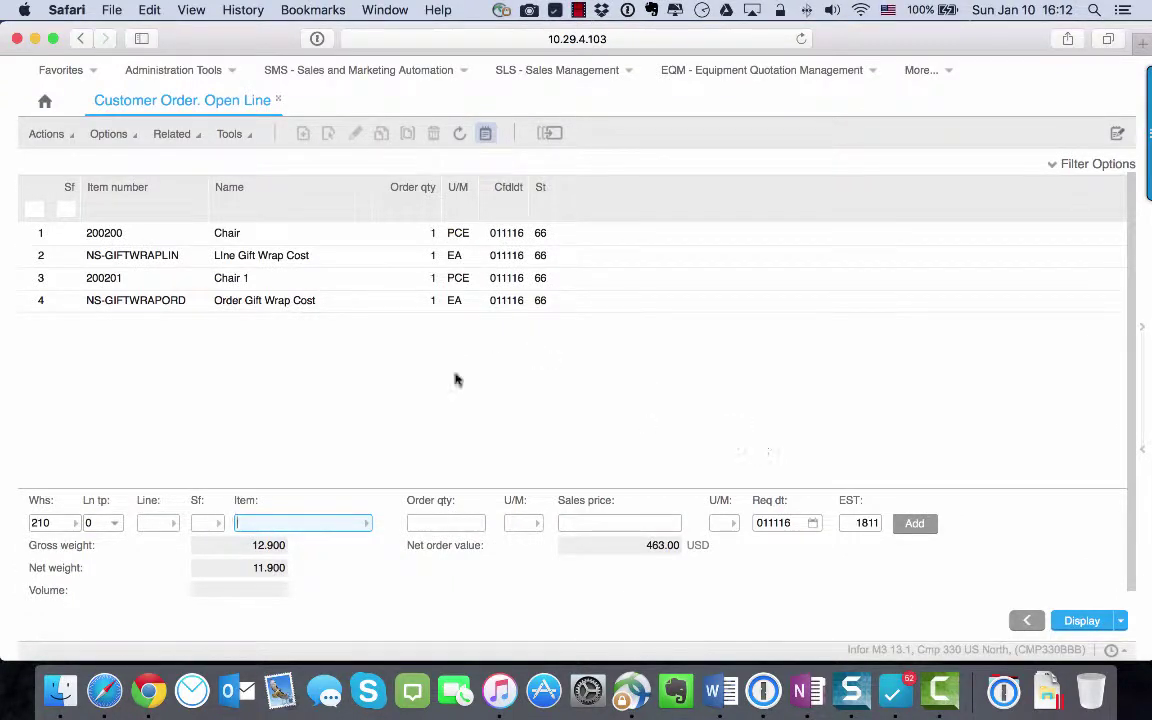
Examine the line gift wrap item NS-GIFTWRAPLIN and the order gift wrap item NS-GIFTWRAPORD among the order lines
{"action": "left_click", "coordinate": [226, 257]}
{"action": "left_click_drag", "start_coordinate": [226, 276], "coordinate": [226, 311]}
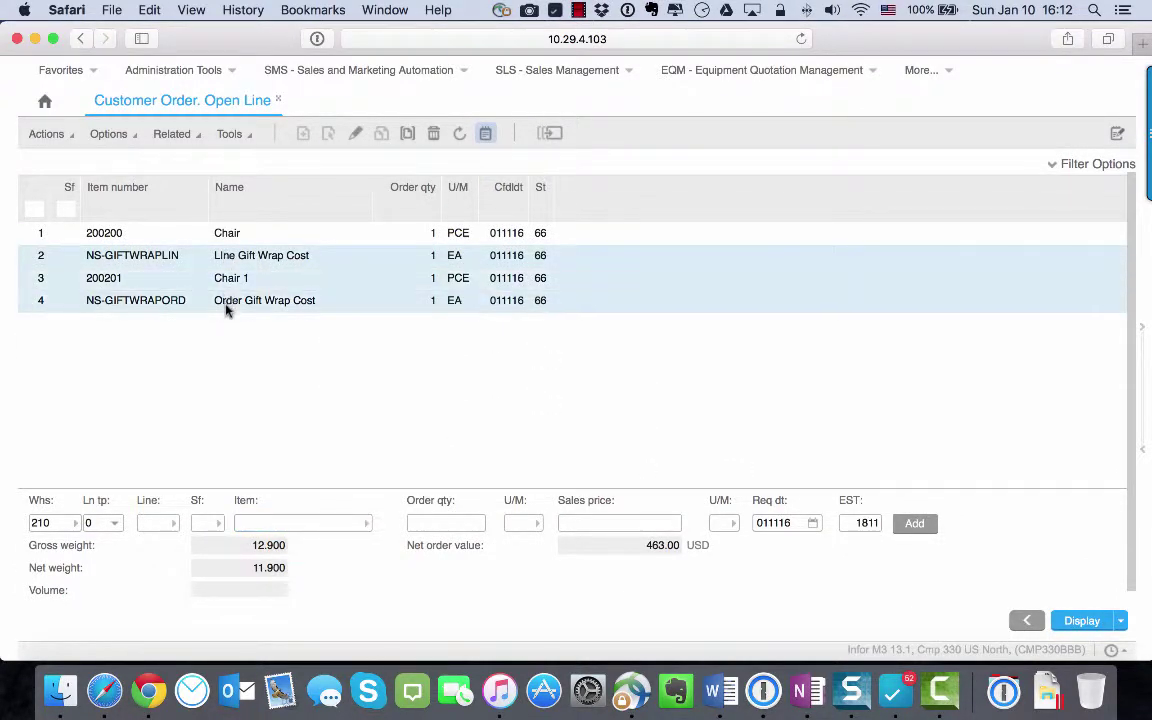
{"action": "left_click", "coordinate": [213, 257]}
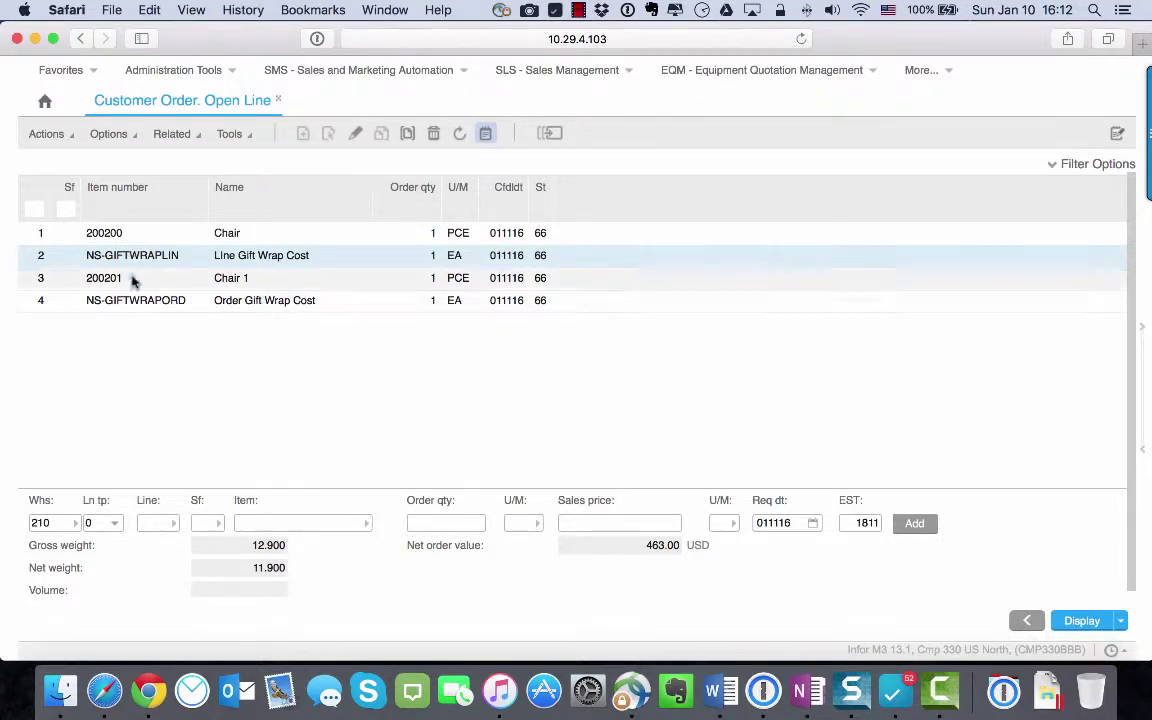
{"action": "left_click", "coordinate": [117, 309]}
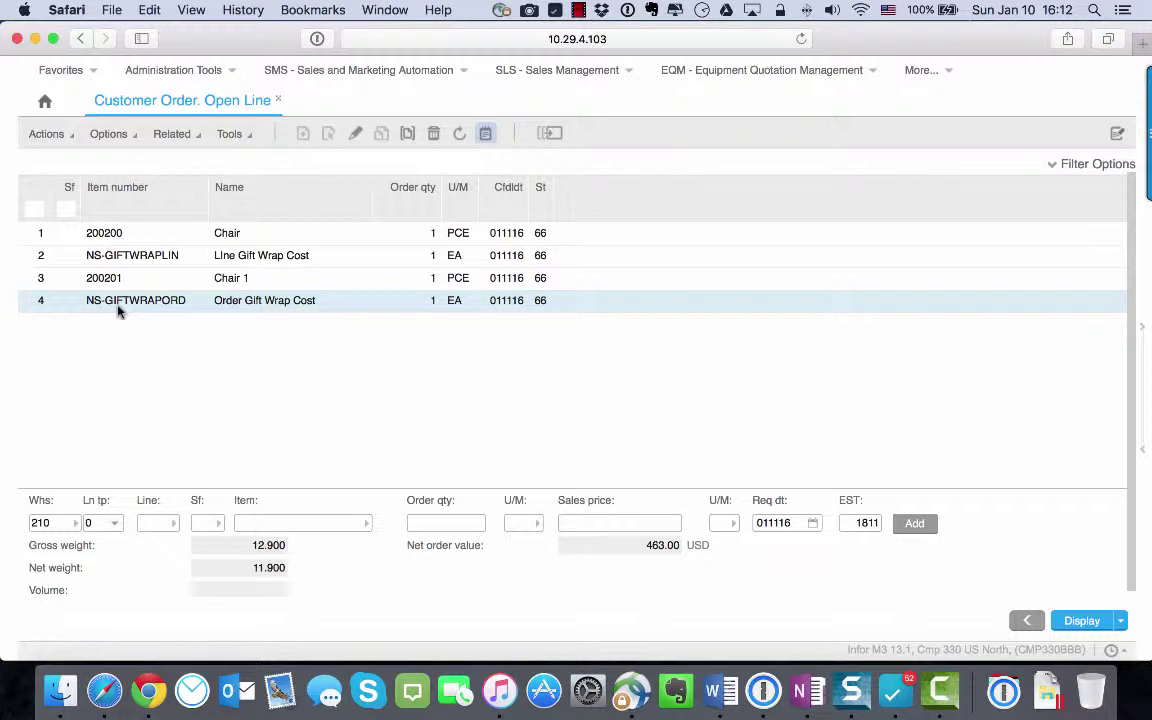
Display the line gift wrap item's order line details in M3 to check its price, and return to the order lines
{"action": "right_click", "coordinate": [265, 257]}
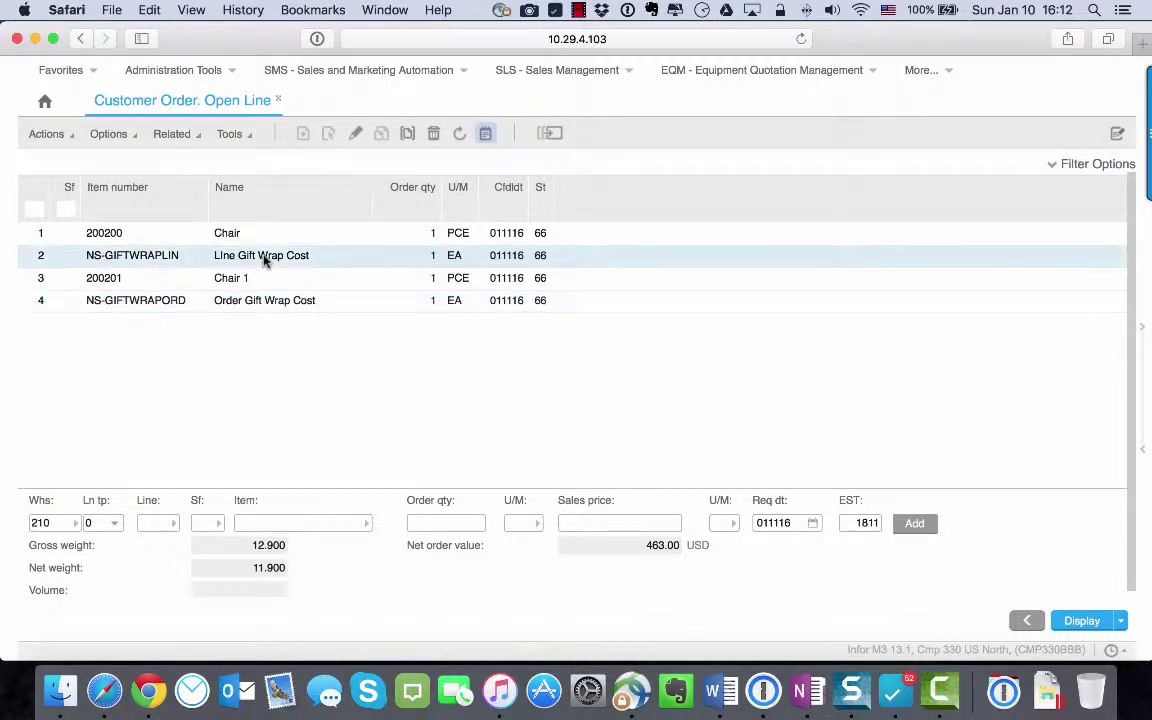
{"action": "left_click", "coordinate": [297, 347]}
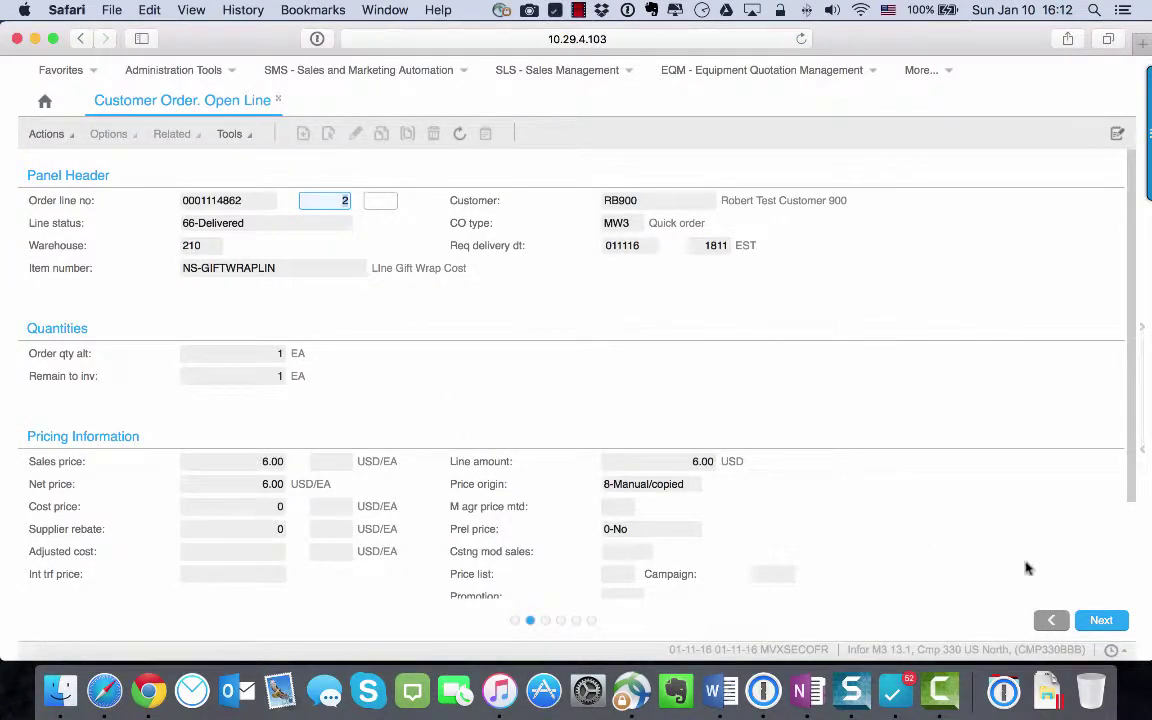
{"action": "left_click", "coordinate": [1053, 622]}
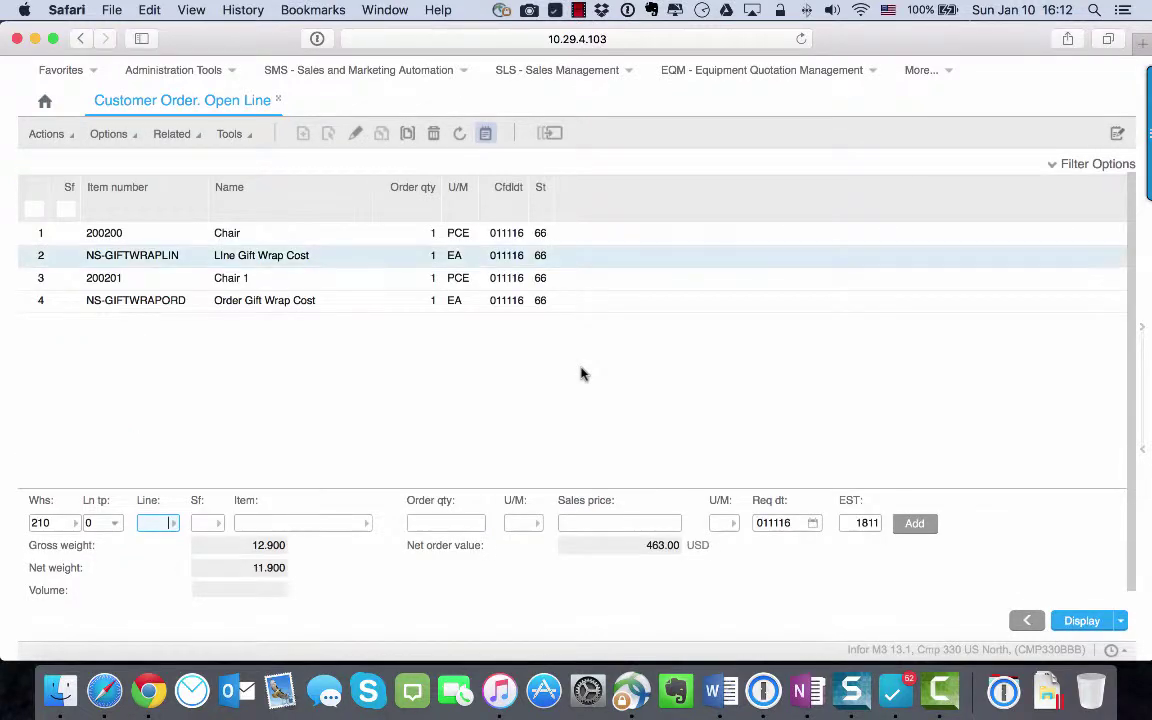
Check the price details of the order gift wrap item's line and return to the Customer Order Open Toolbox list
{"action": "left_click", "coordinate": [246, 305]}
{"action": "right_click", "coordinate": [244, 307]}
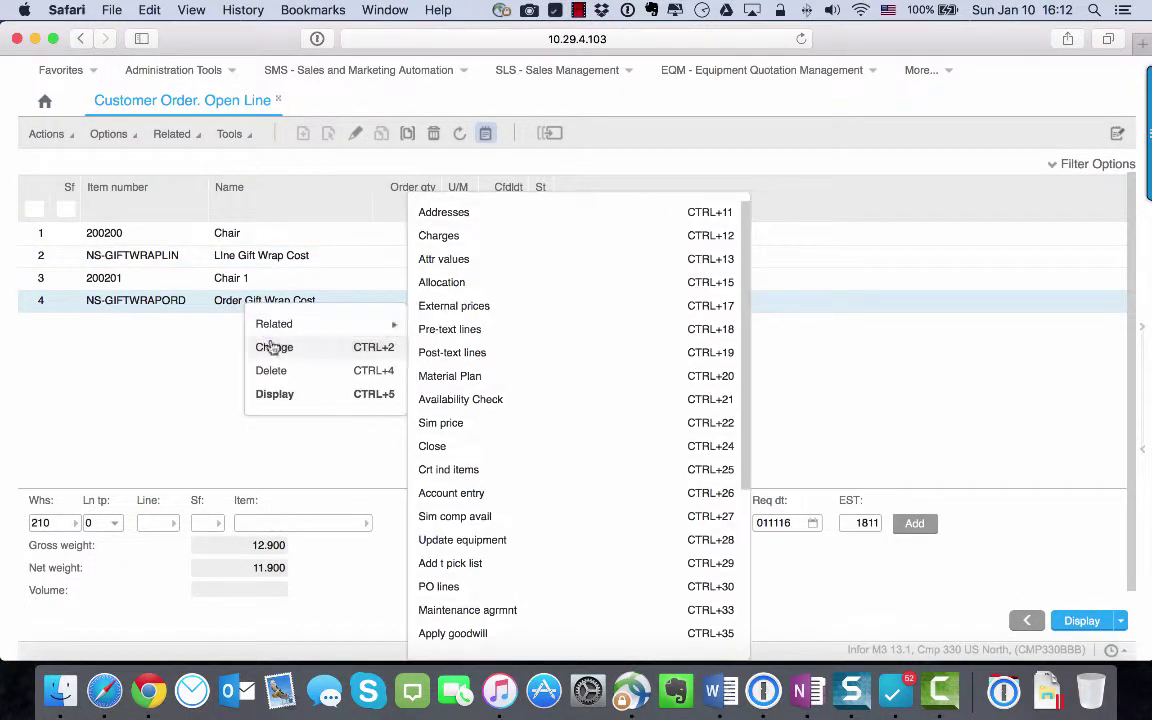
{"action": "left_click", "coordinate": [270, 392]}
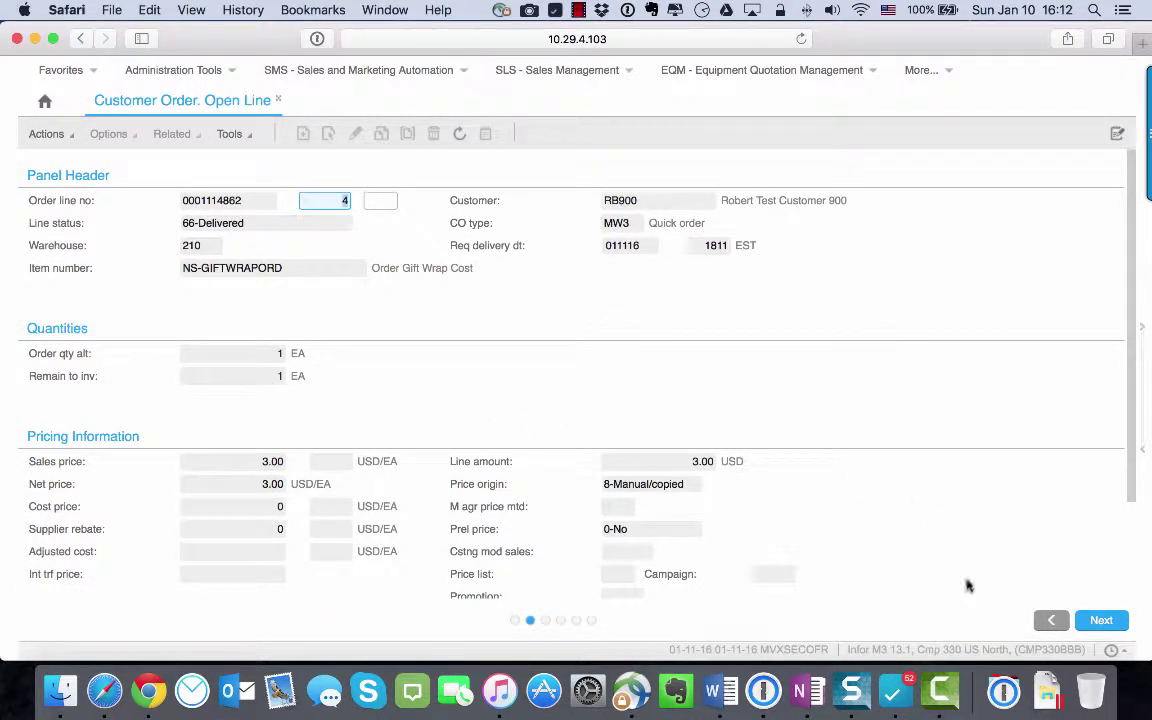
{"action": "left_click", "coordinate": [1049, 620]}
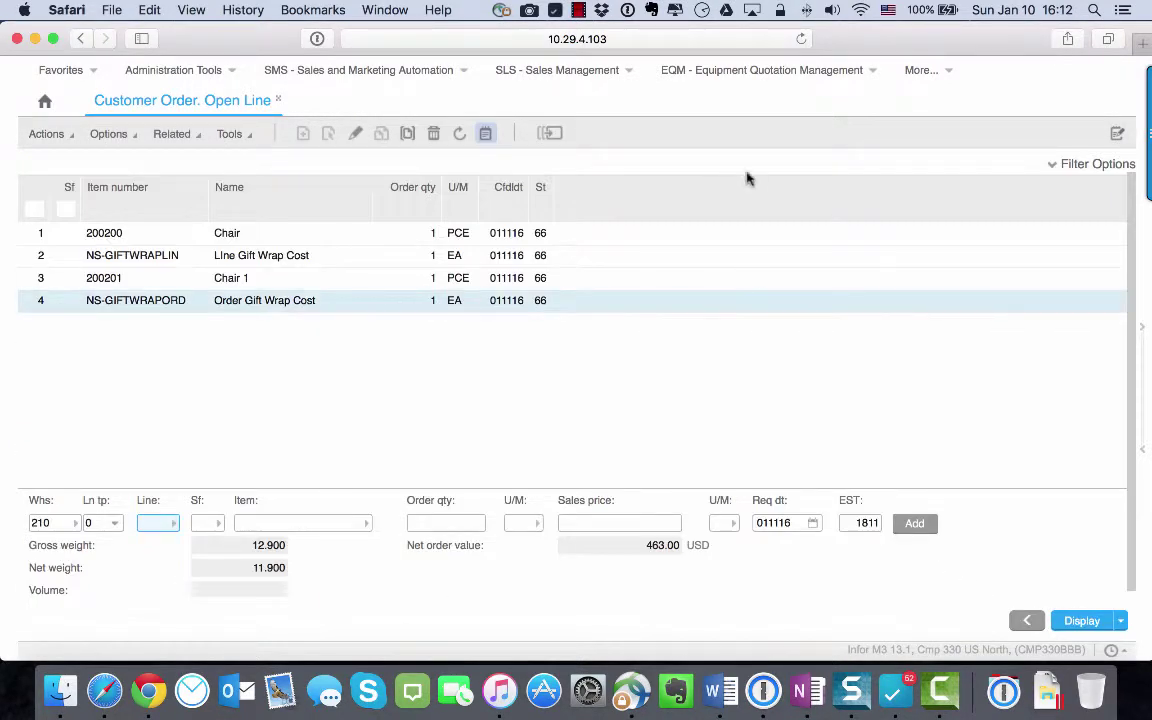
{"action": "right_click", "coordinate": [677, 165]}
{"action": "left_click", "coordinate": [701, 185]}
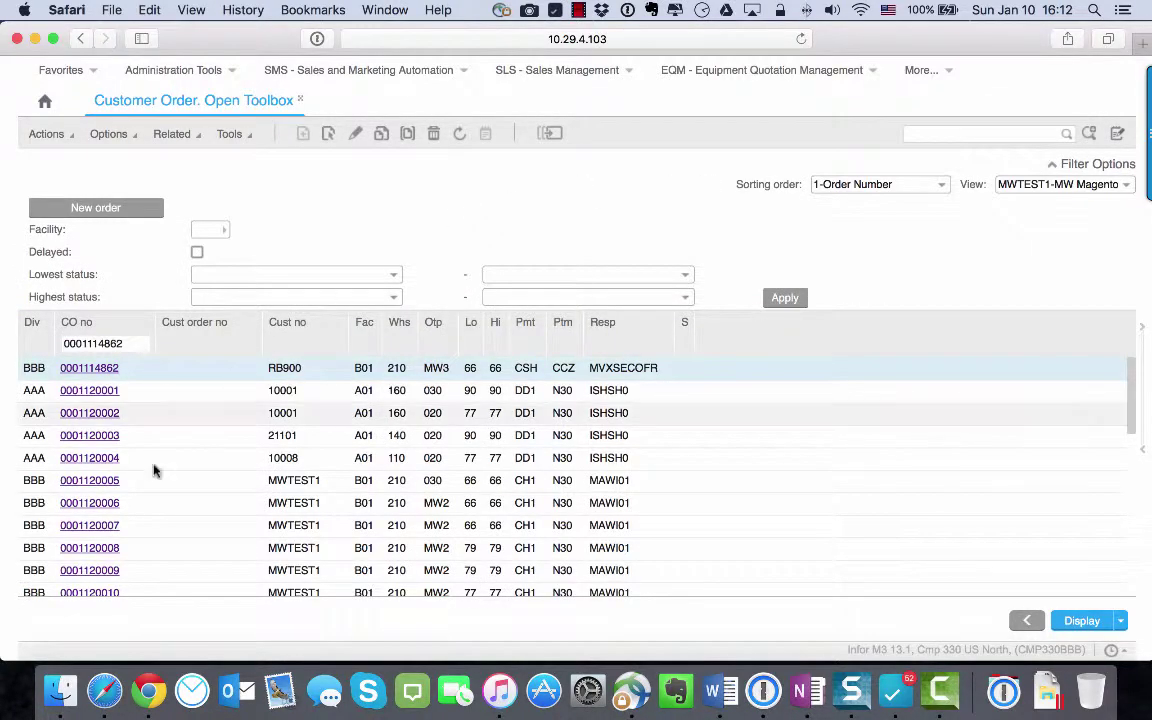
Switch to the Magento admin in Chrome and go to the Order Charges section of the eConnect system configuration
{"action": "left_click", "coordinate": [148, 690]}
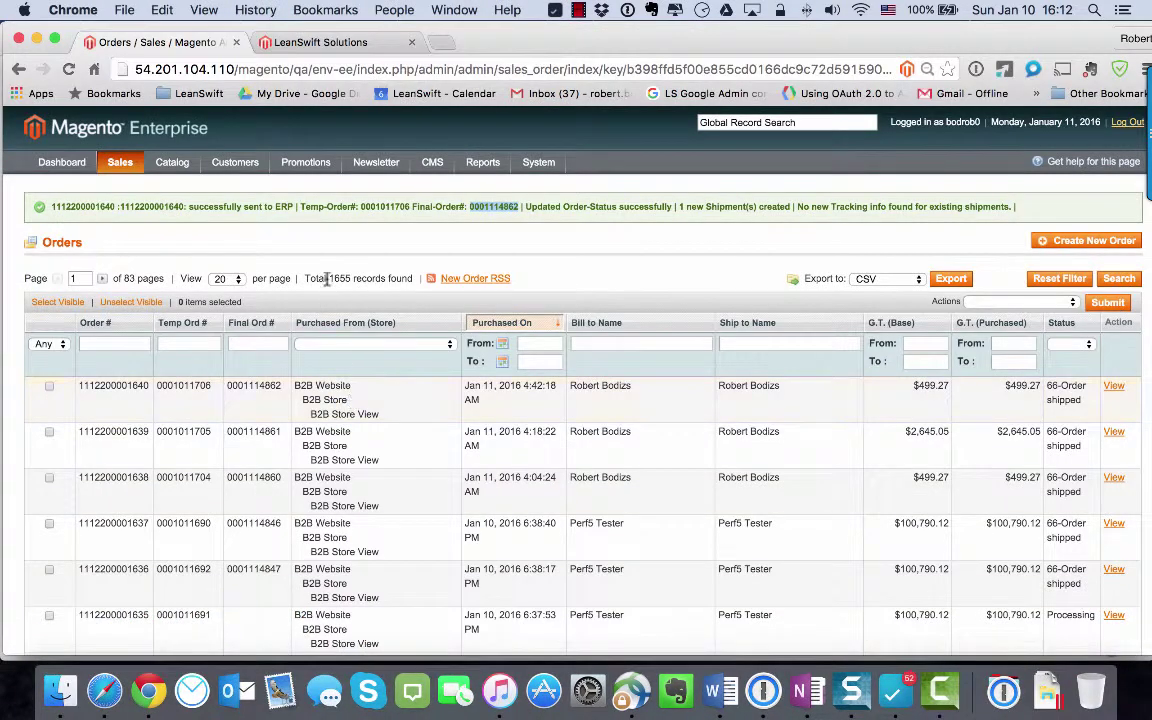
{"action": "mouse_move", "coordinate": [538, 162]}
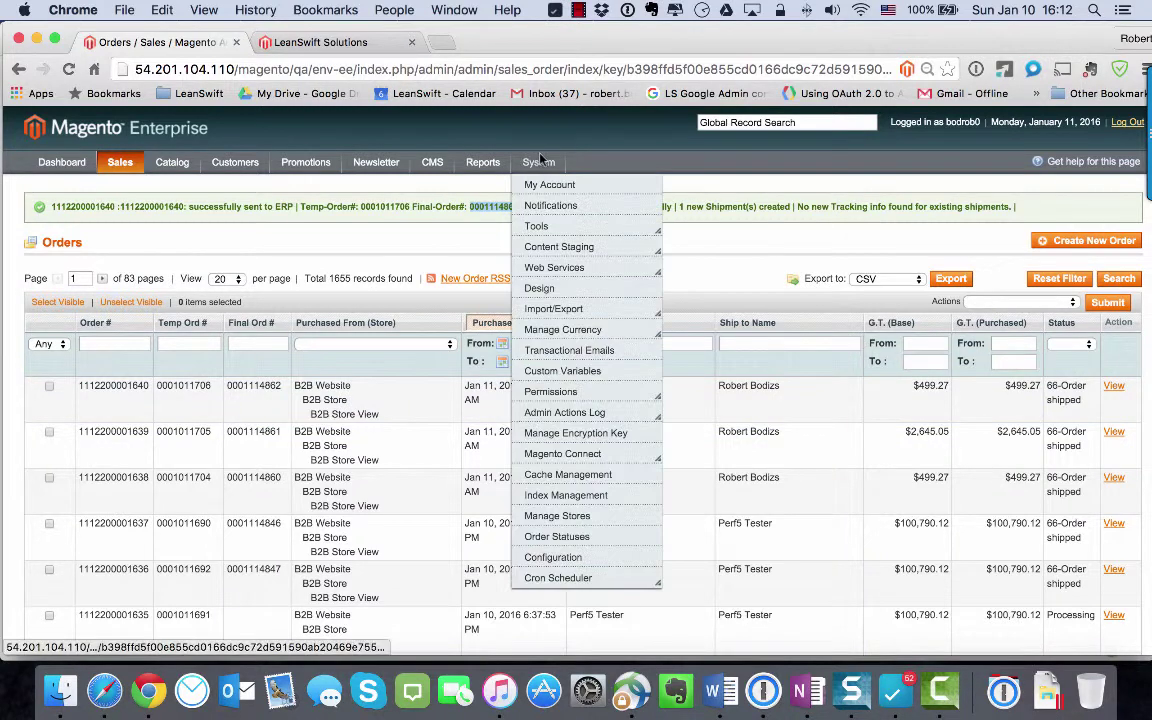
{"action": "left_click", "coordinate": [572, 557]}
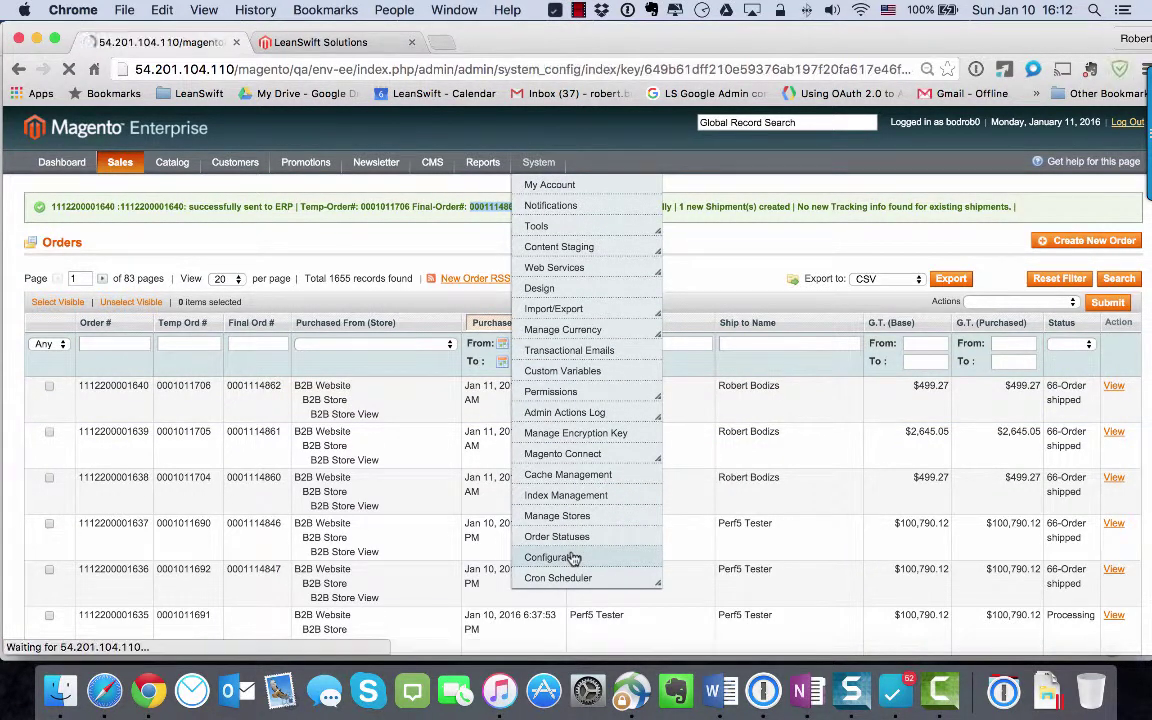
{"action": "scroll", "coordinate": [380, 497], "scroll_direction": "down", "scroll_amount": 1}
{"action": "scroll", "coordinate": [380, 497], "scroll_direction": "down", "scroll_amount": 2}
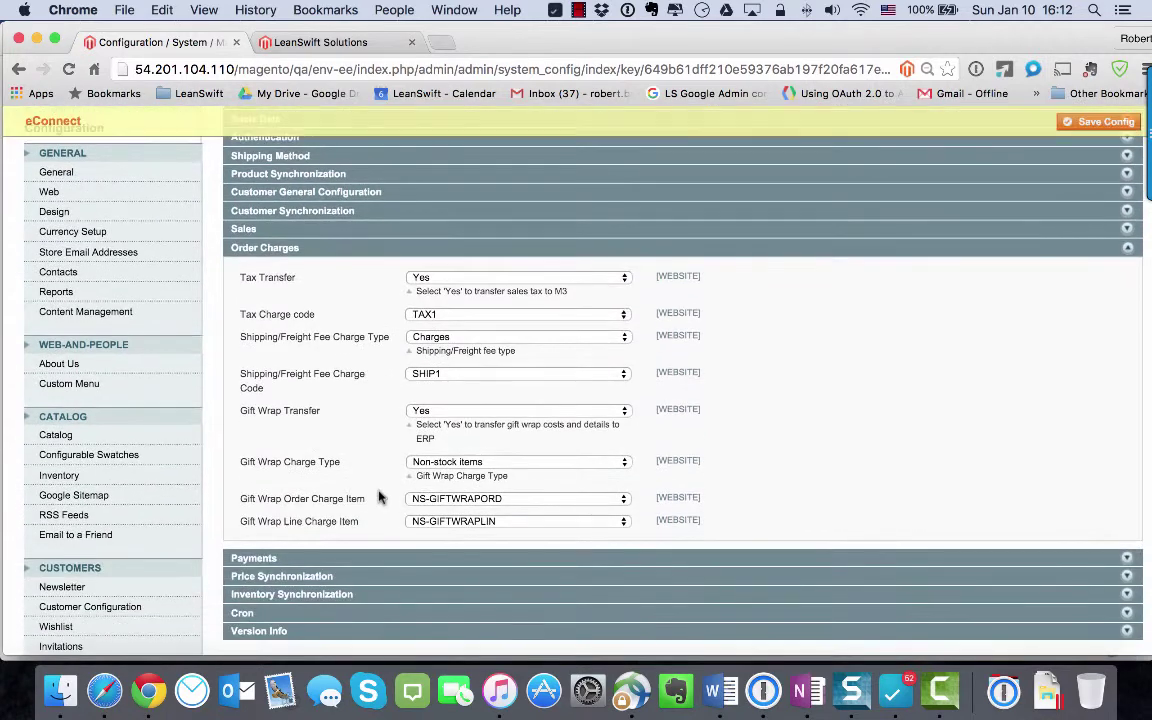
Set the Gift Wrap Charge Type to Charges and save the eConnect configuration
{"action": "left_click", "coordinate": [478, 463]}
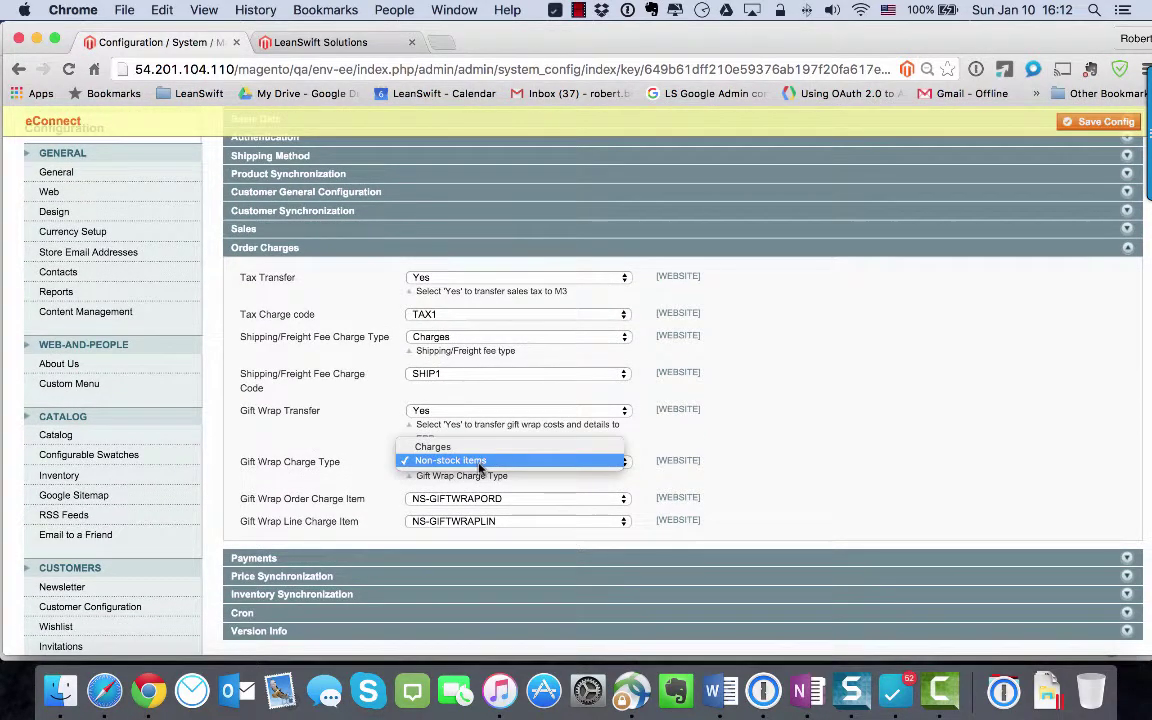
{"action": "left_click", "coordinate": [454, 447]}
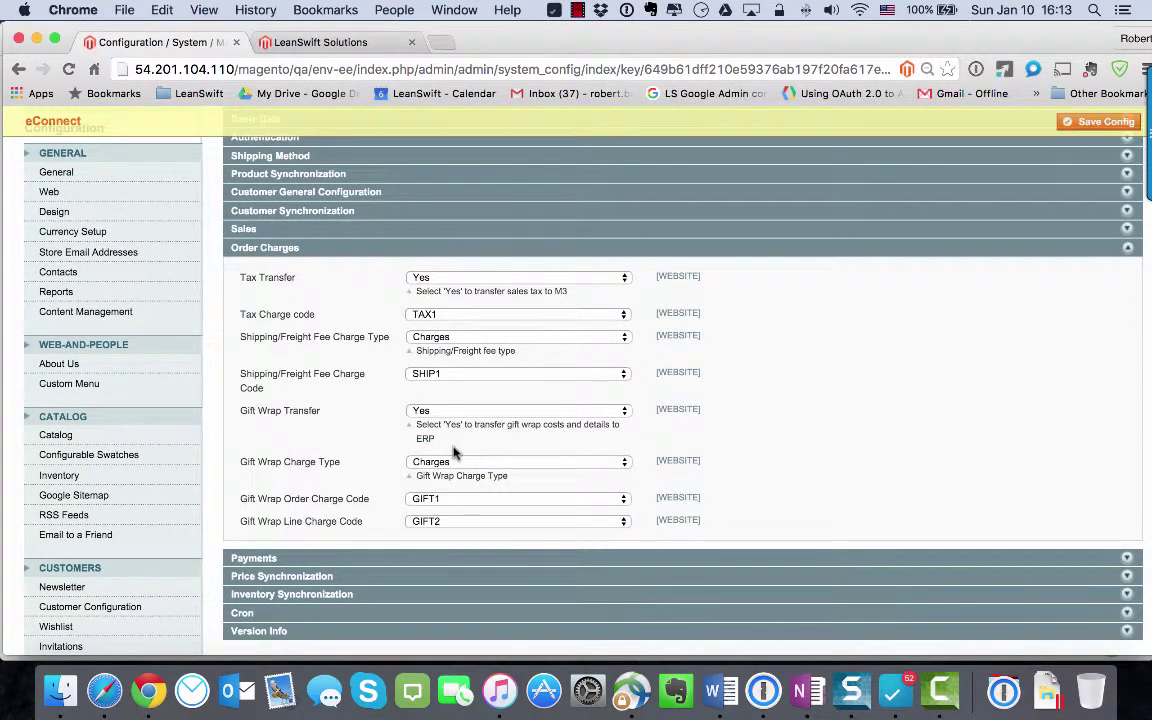
{"action": "scroll", "coordinate": [296, 488], "scroll_direction": "down", "scroll_amount": 2}
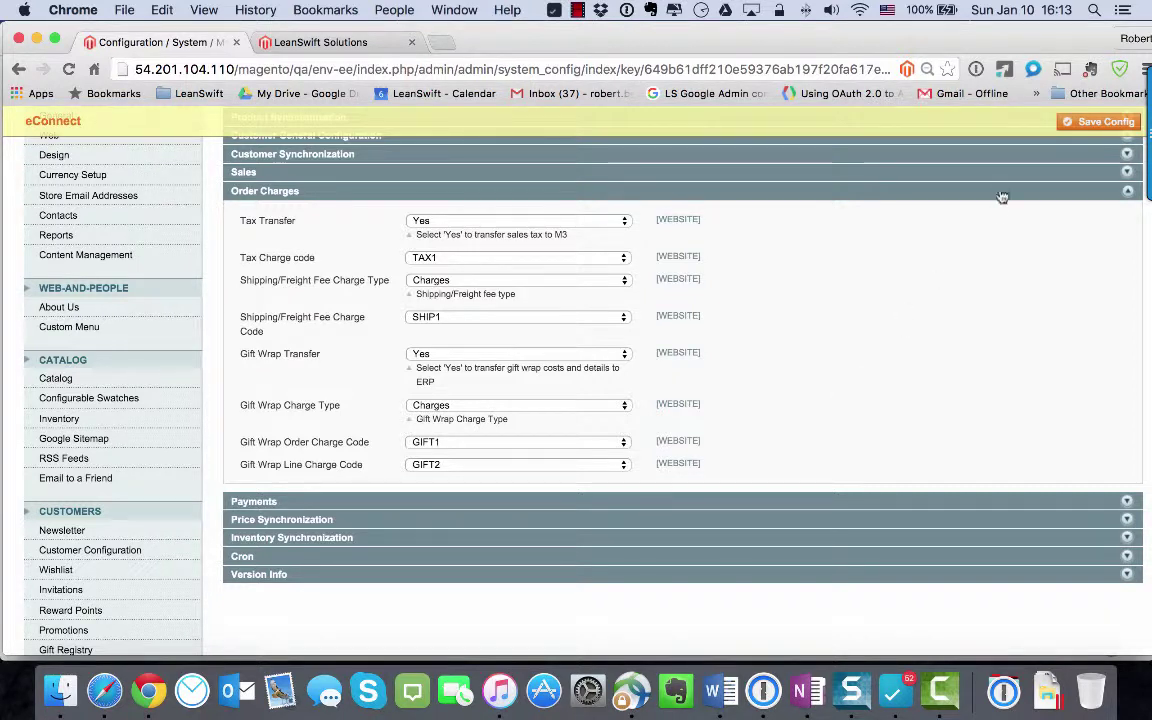
{"action": "left_click", "coordinate": [1072, 122]}
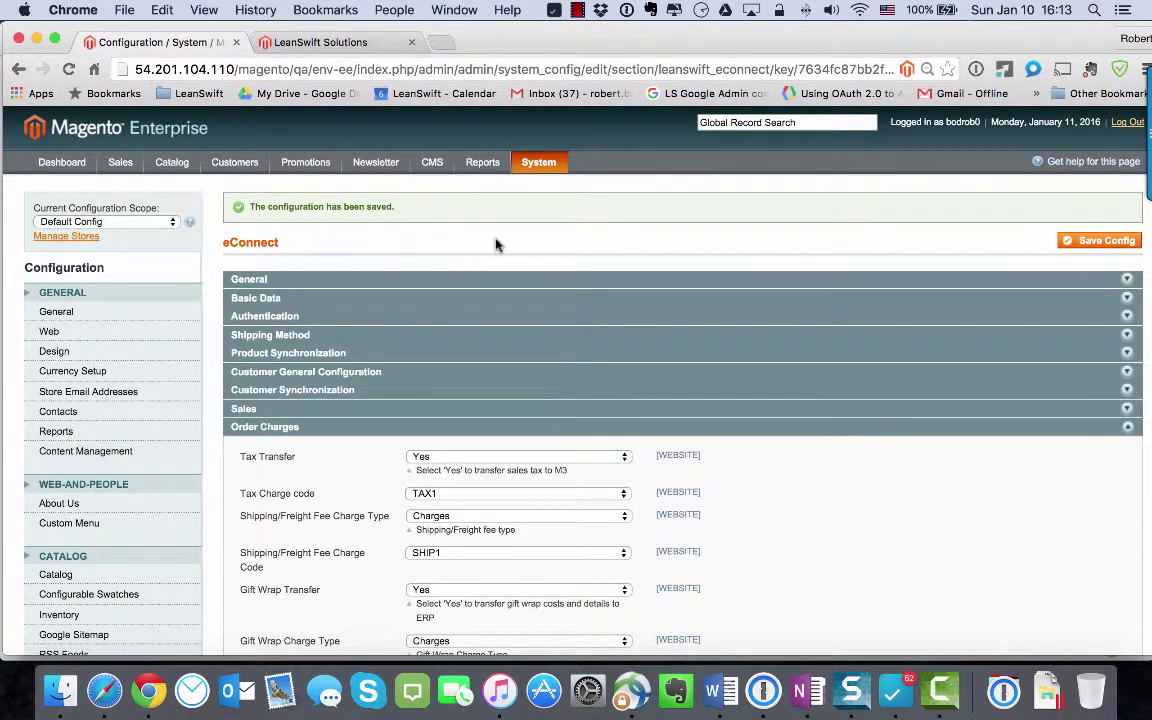
Reorder the newest order from the B2B storefront's account dashboard and proceed to checkout
{"action": "left_click", "coordinate": [325, 42]}
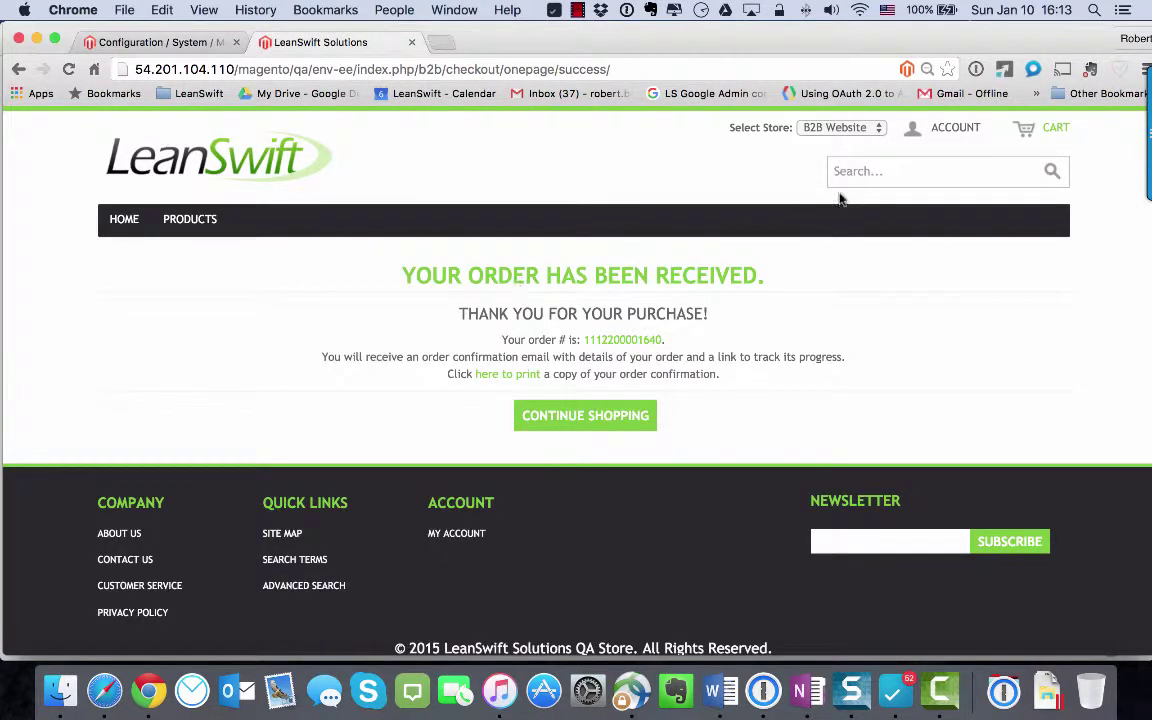
{"action": "left_click", "coordinate": [866, 171]}
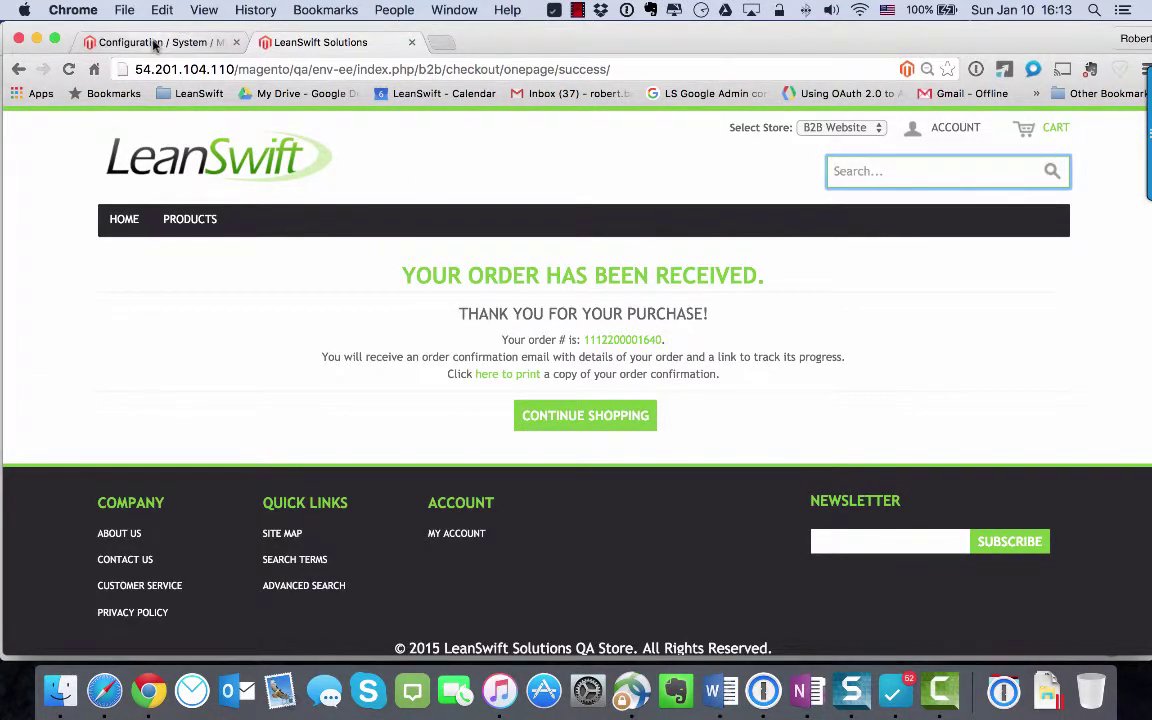
{"action": "left_click", "coordinate": [962, 130]}
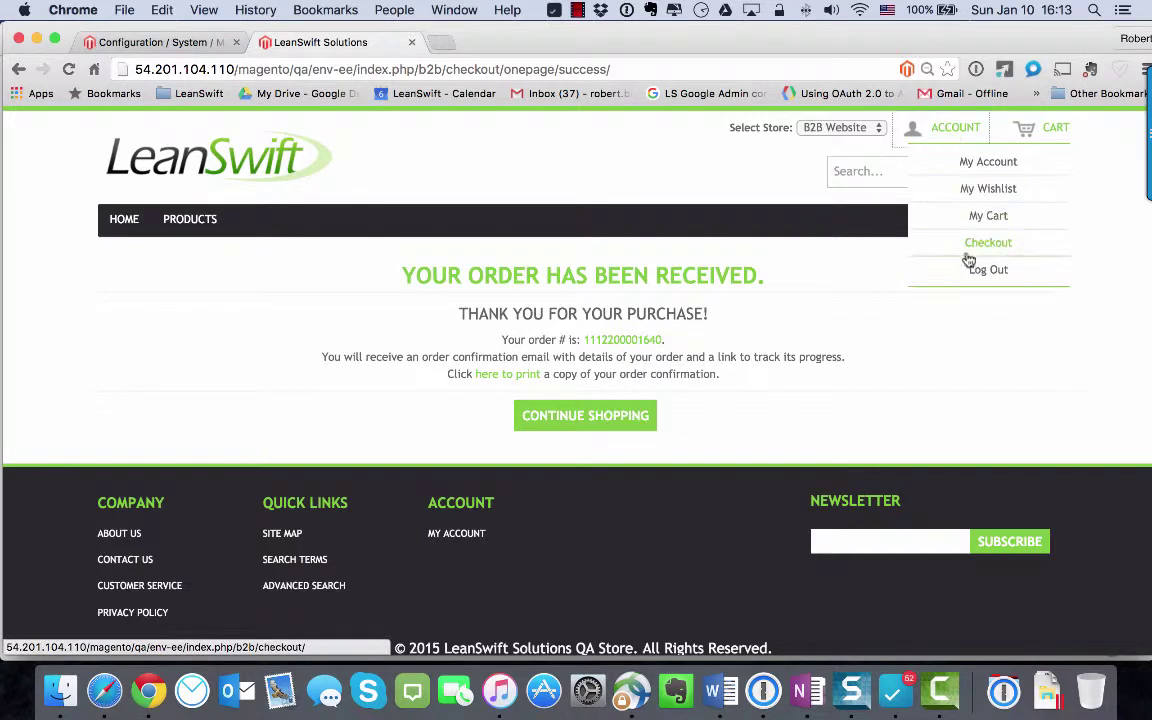
{"action": "left_click", "coordinate": [985, 162]}
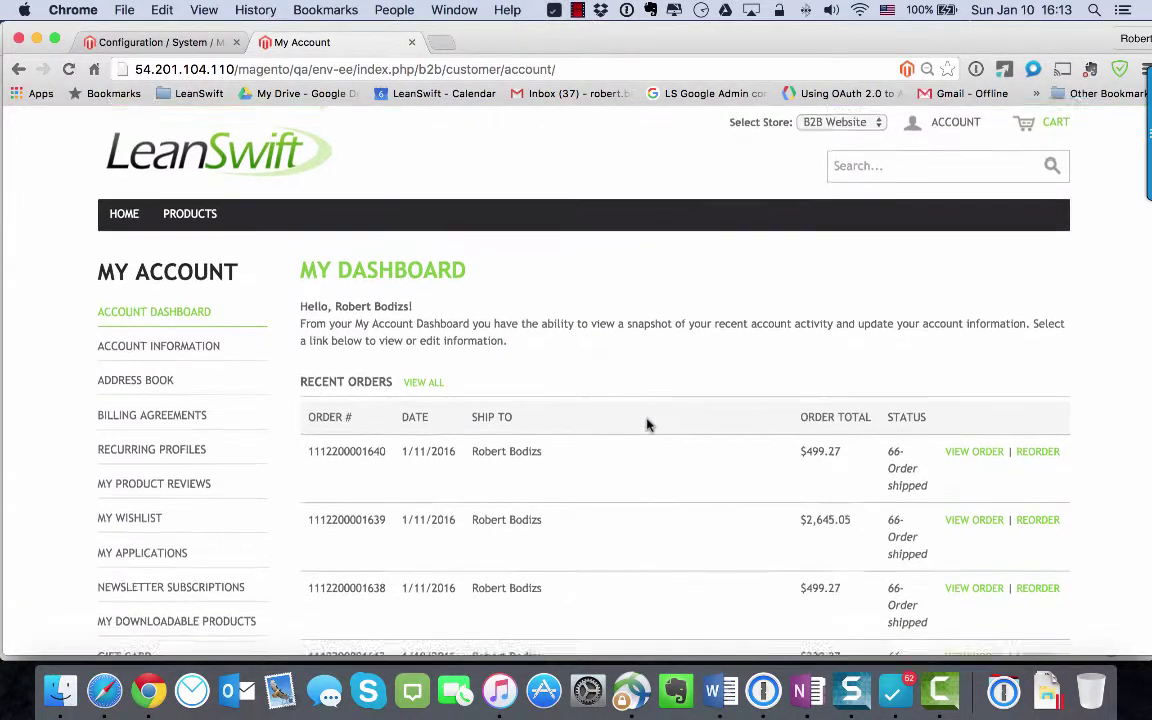
{"action": "scroll", "coordinate": [560, 410], "scroll_direction": "down", "scroll_amount": 1}
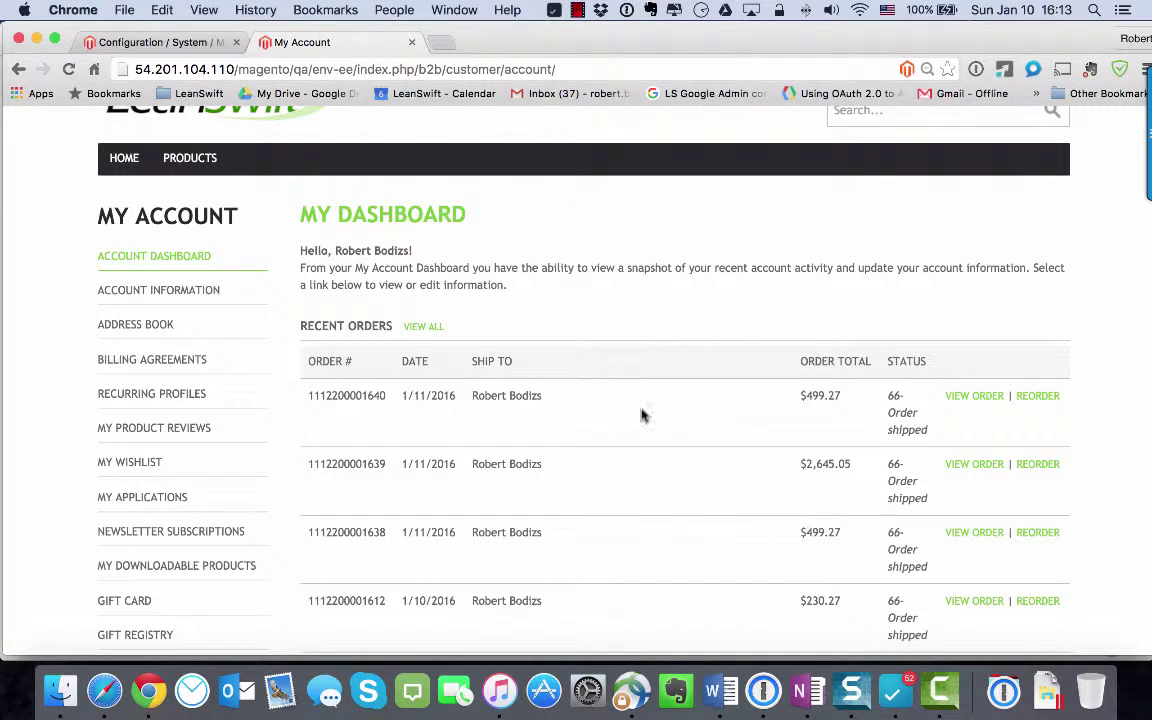
{"action": "left_click", "coordinate": [1040, 398]}
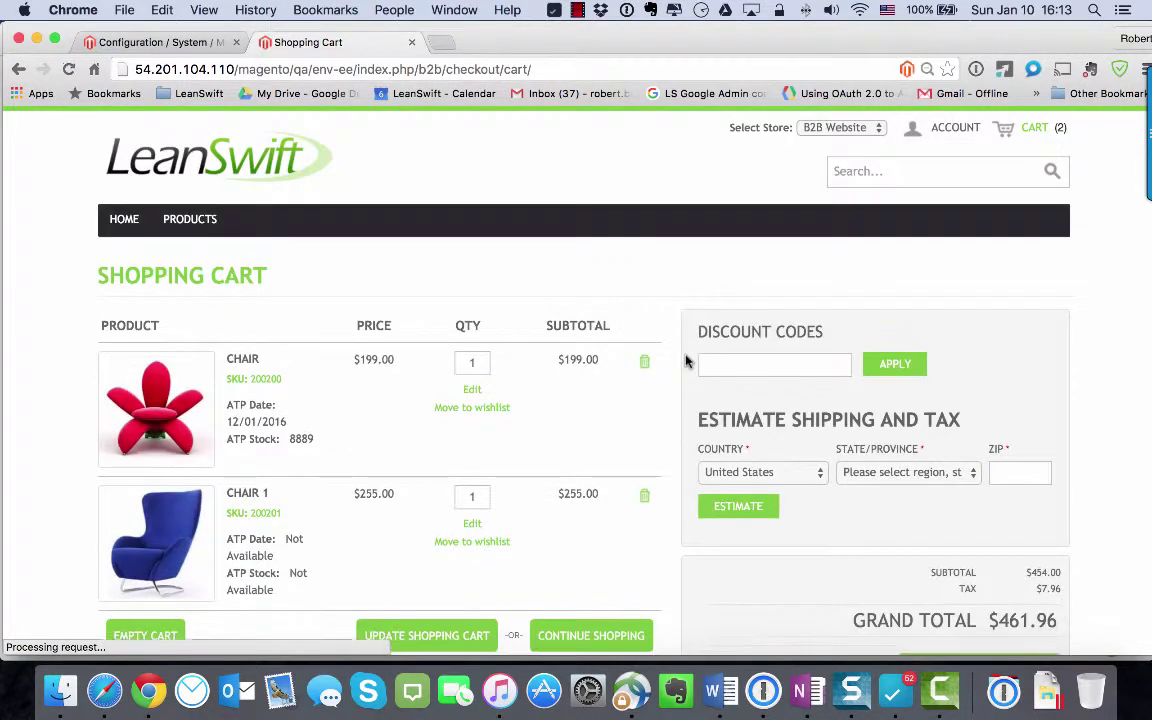
{"action": "scroll", "coordinate": [586, 538], "scroll_direction": "down", "scroll_amount": 2}
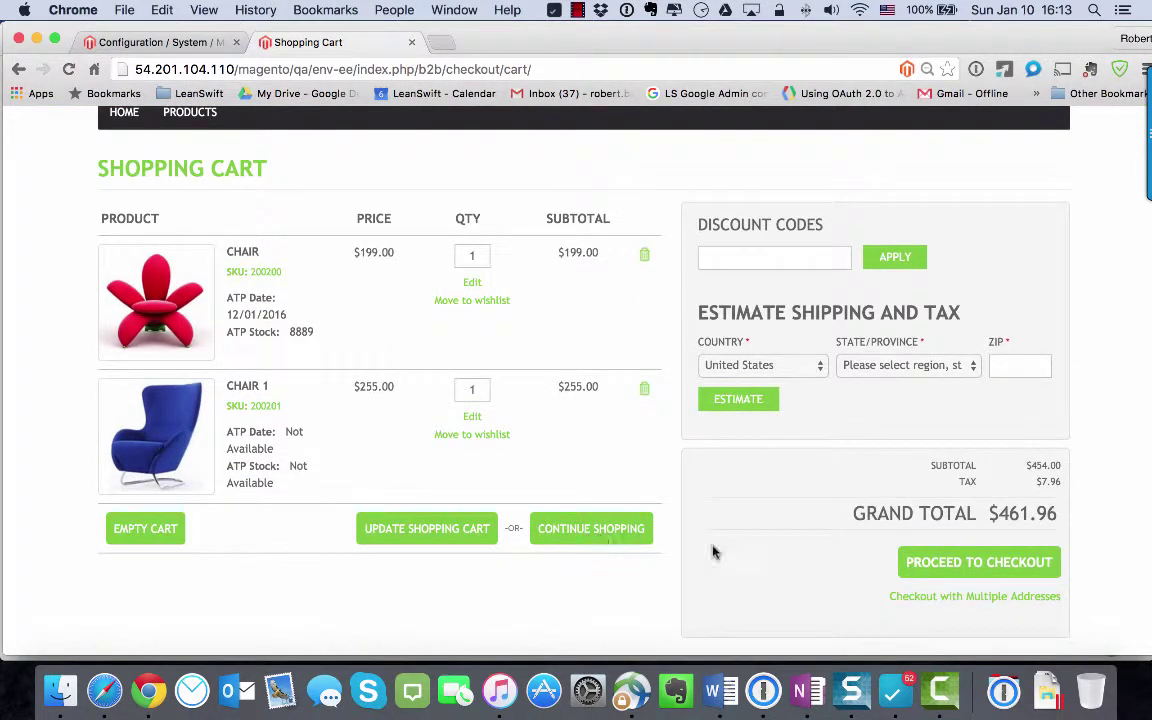
{"action": "left_click", "coordinate": [975, 566]}
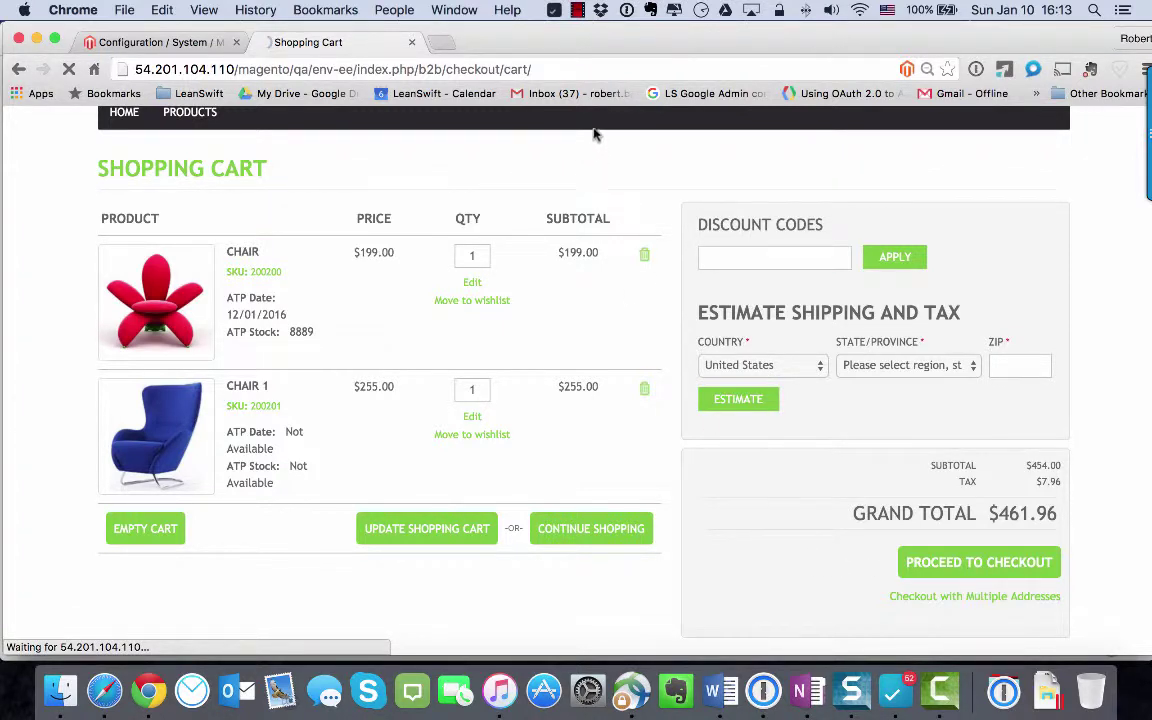
{"action": "left_click", "coordinate": [579, 14]}
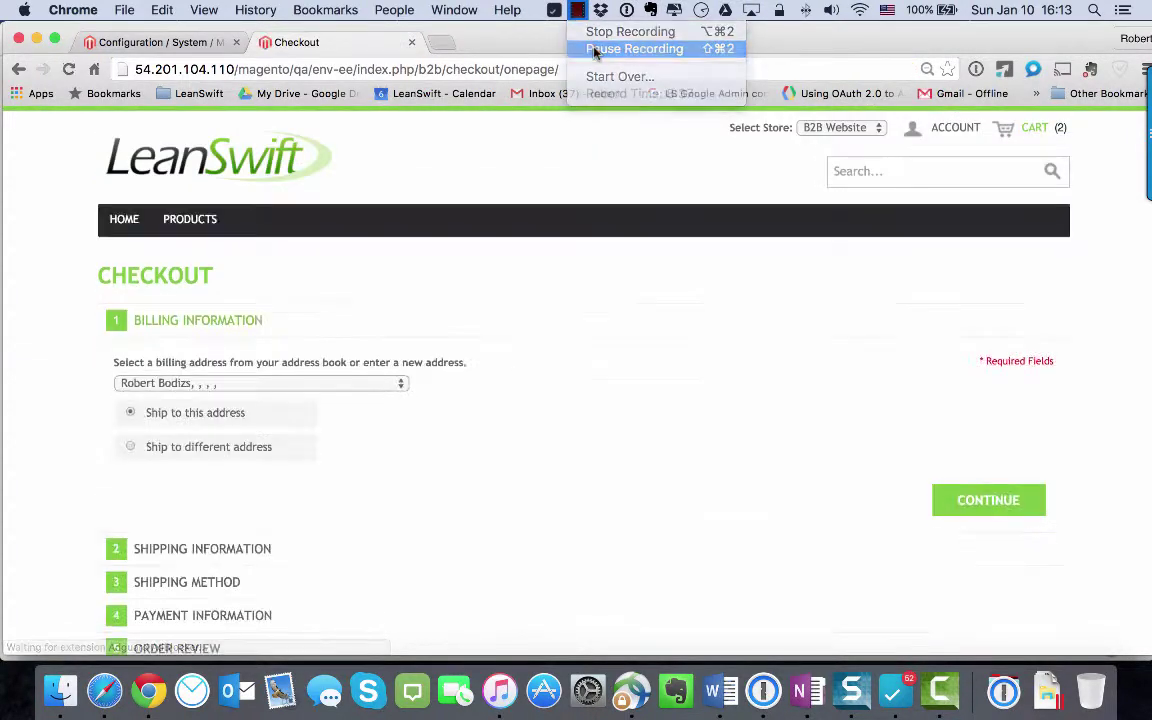
{"action": "left_click", "coordinate": [597, 48]}
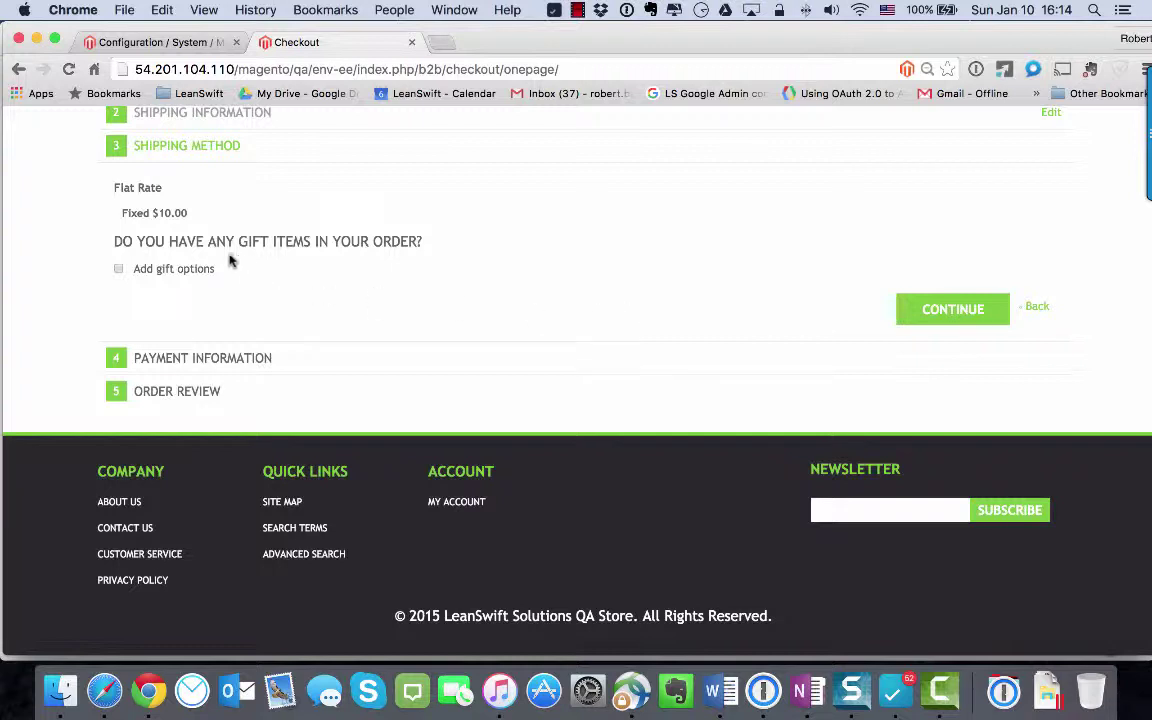
Add gift options for the entire order in the shipping method section, with Test Giftwrap as the gift wrapping design
{"action": "left_click", "coordinate": [119, 270]}
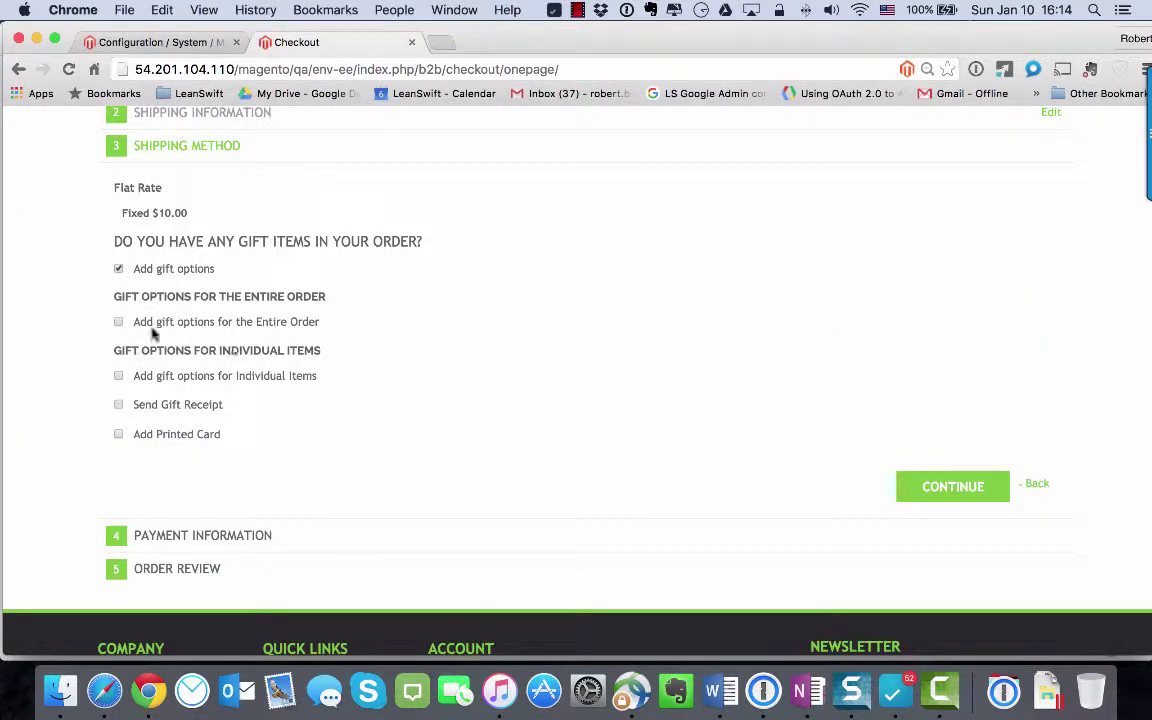
{"action": "left_click", "coordinate": [119, 322]}
{"action": "left_click", "coordinate": [386, 350]}
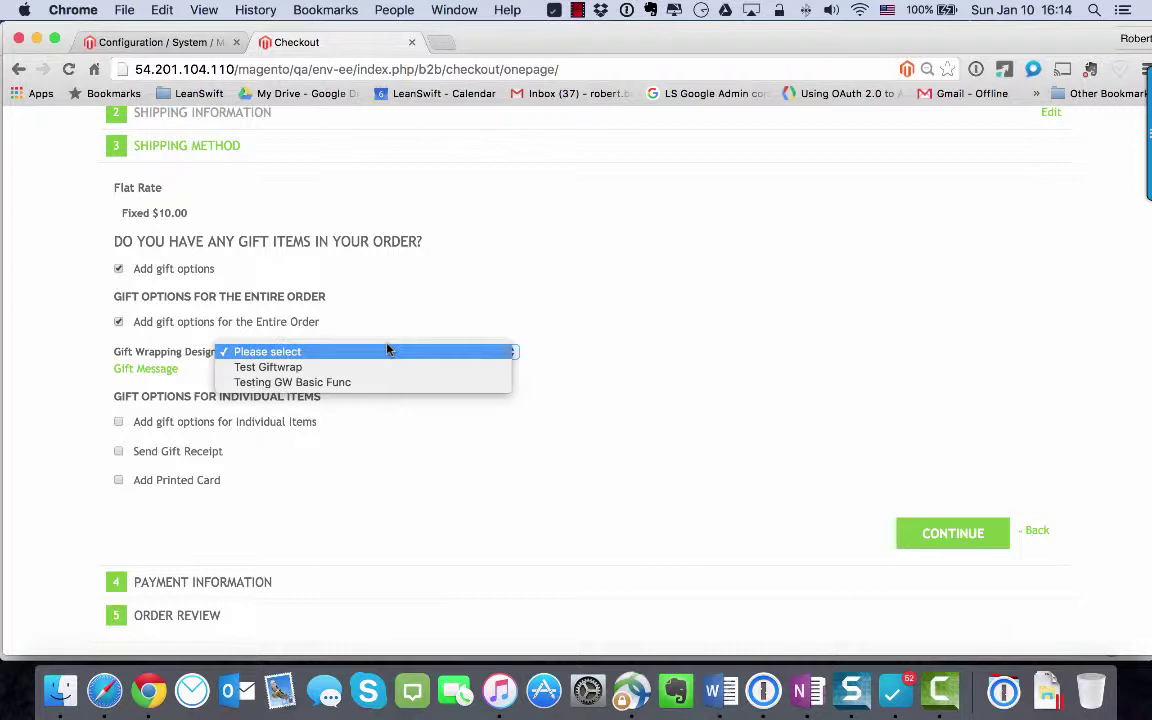
{"action": "left_click", "coordinate": [322, 368]}
Add gift options for individual items with the Testing GW Basic Func wrapping on the first item, Chair, and continue to payment
{"action": "scroll", "coordinate": [612, 440], "scroll_direction": "down", "scroll_amount": 3}
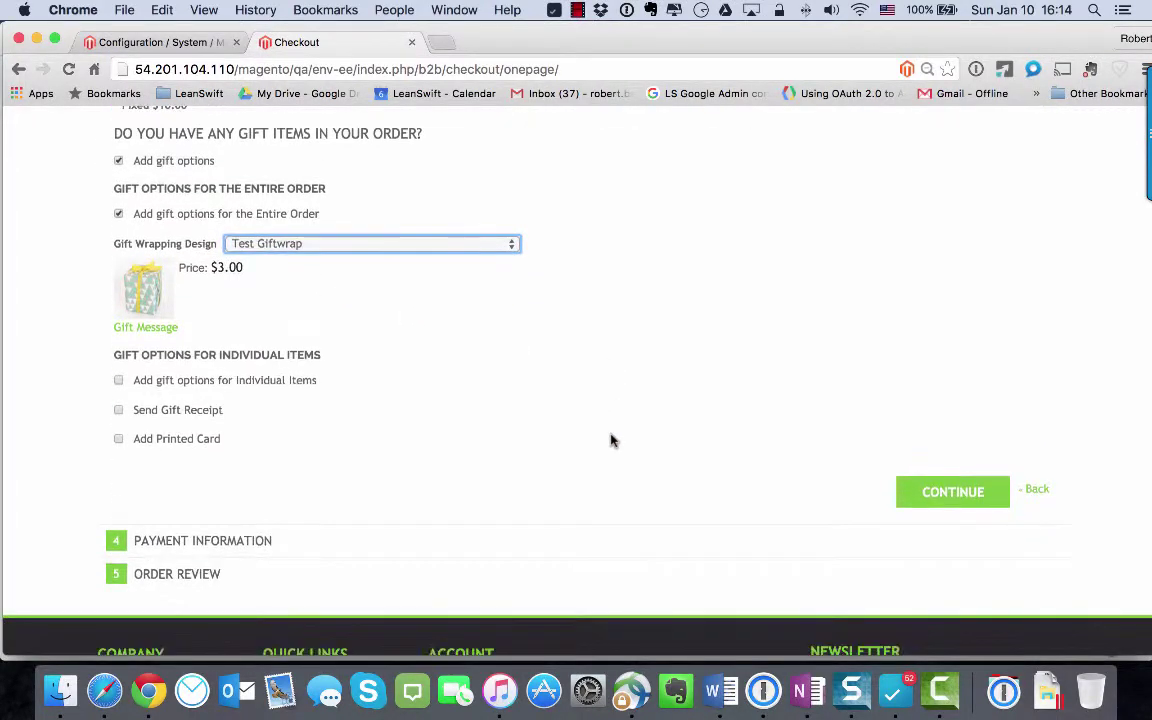
{"action": "left_click", "coordinate": [118, 380]}
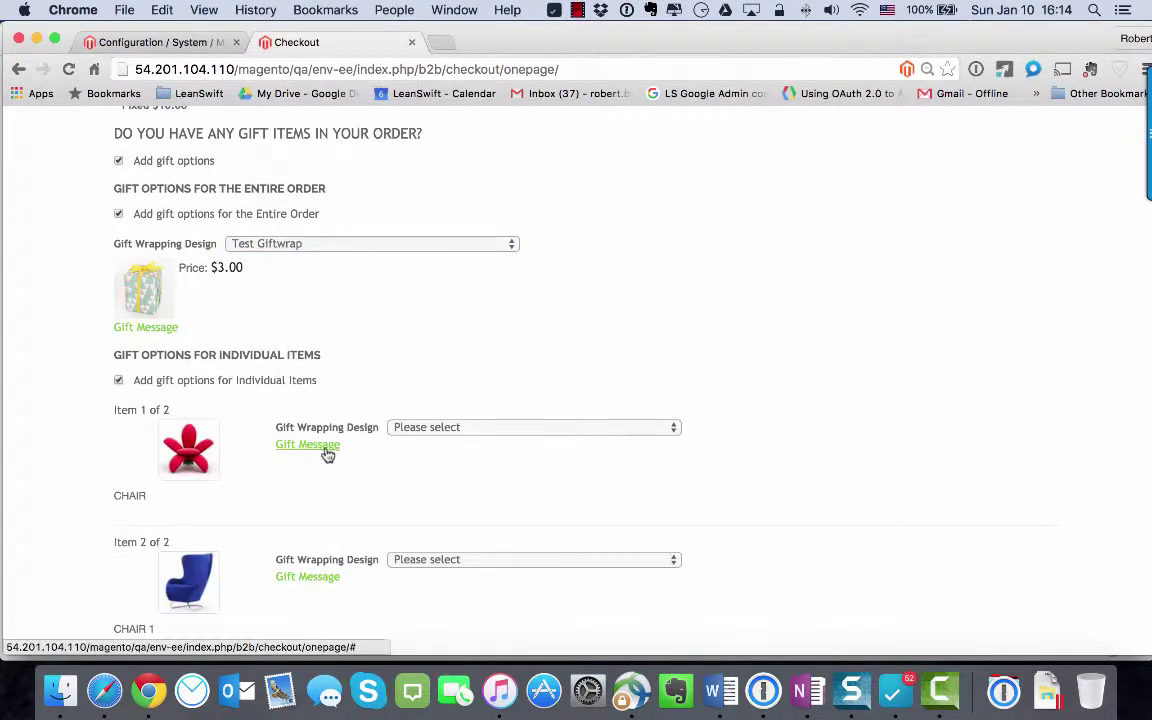
{"action": "left_click", "coordinate": [437, 428]}
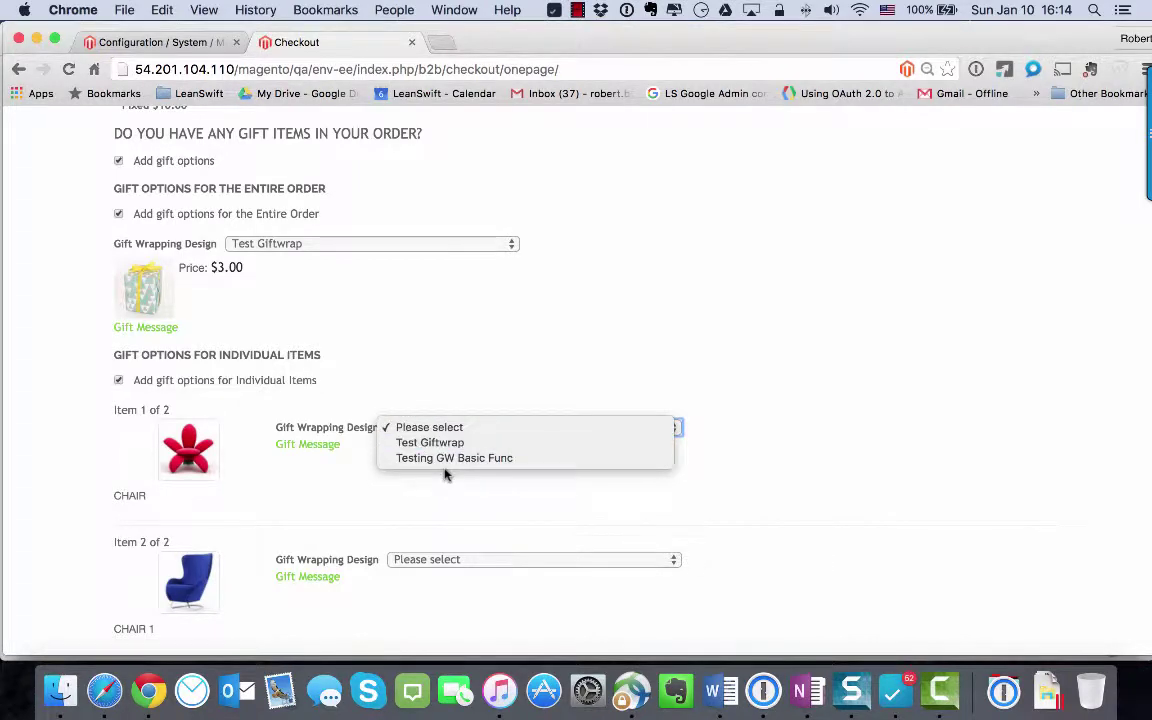
{"action": "left_click", "coordinate": [446, 460]}
{"action": "scroll", "coordinate": [941, 470], "scroll_direction": "down", "scroll_amount": 2}
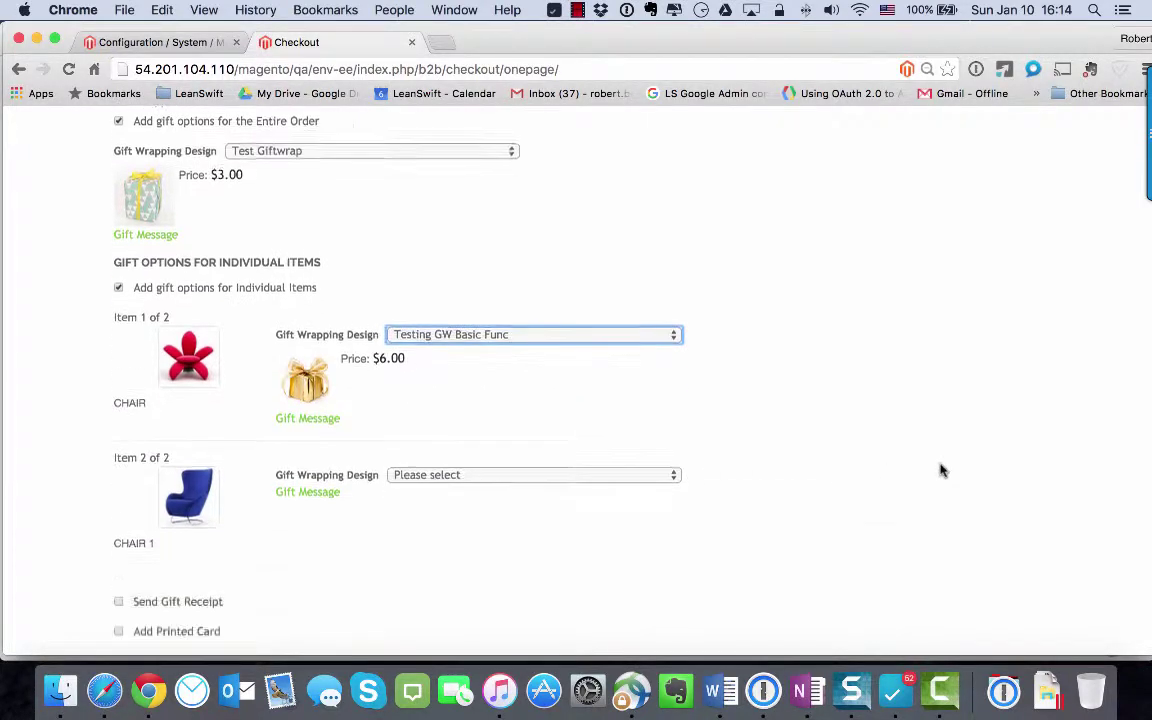
{"action": "scroll", "coordinate": [941, 470], "scroll_direction": "down", "scroll_amount": 4}
{"action": "left_click", "coordinate": [955, 486]}
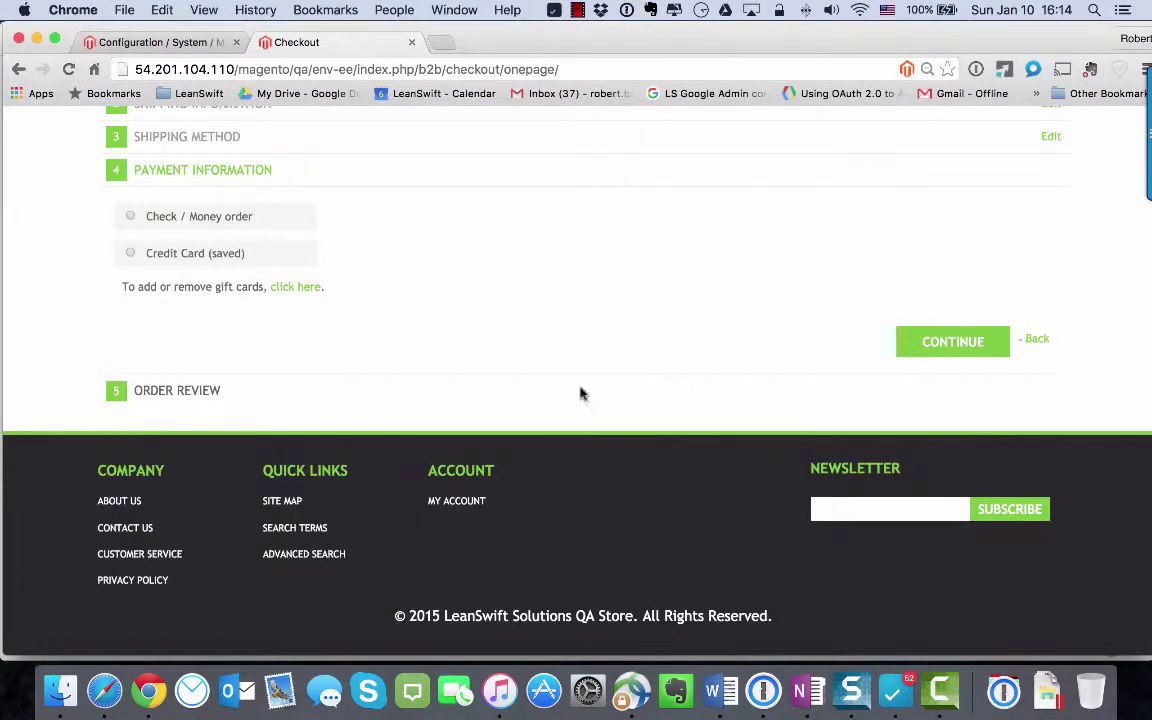
Choose Check / Money order as the payment method and continue to the order review
{"action": "left_click", "coordinate": [128, 214]}
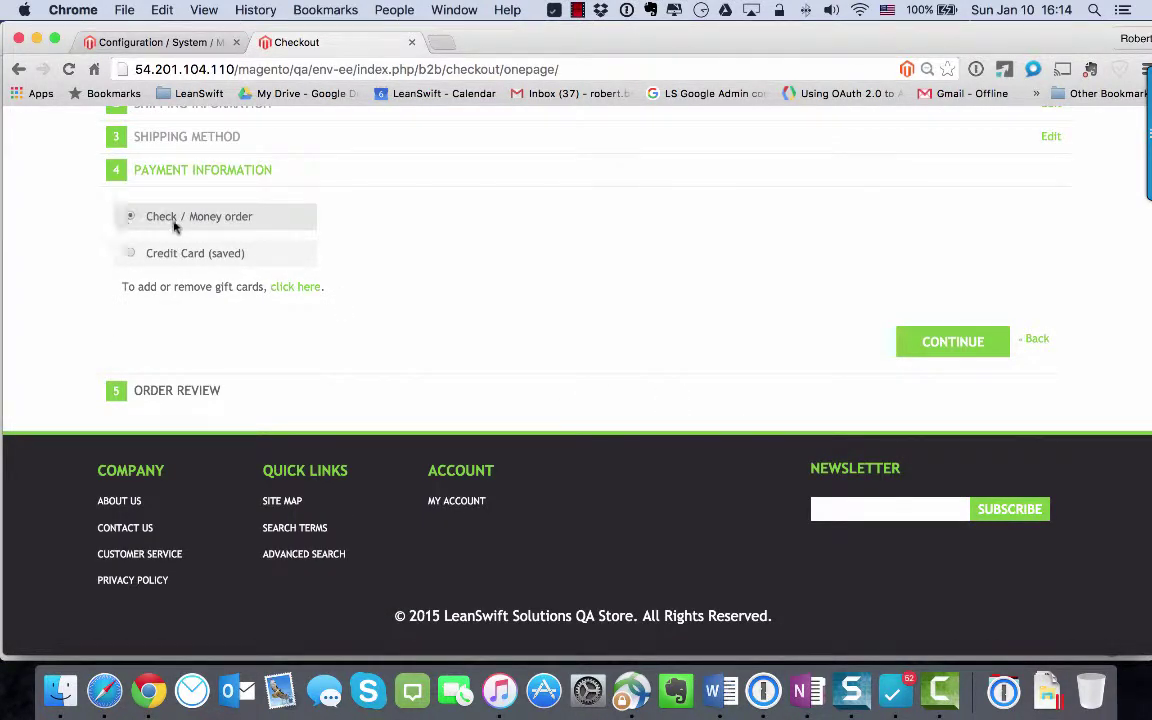
{"action": "left_click", "coordinate": [922, 338]}
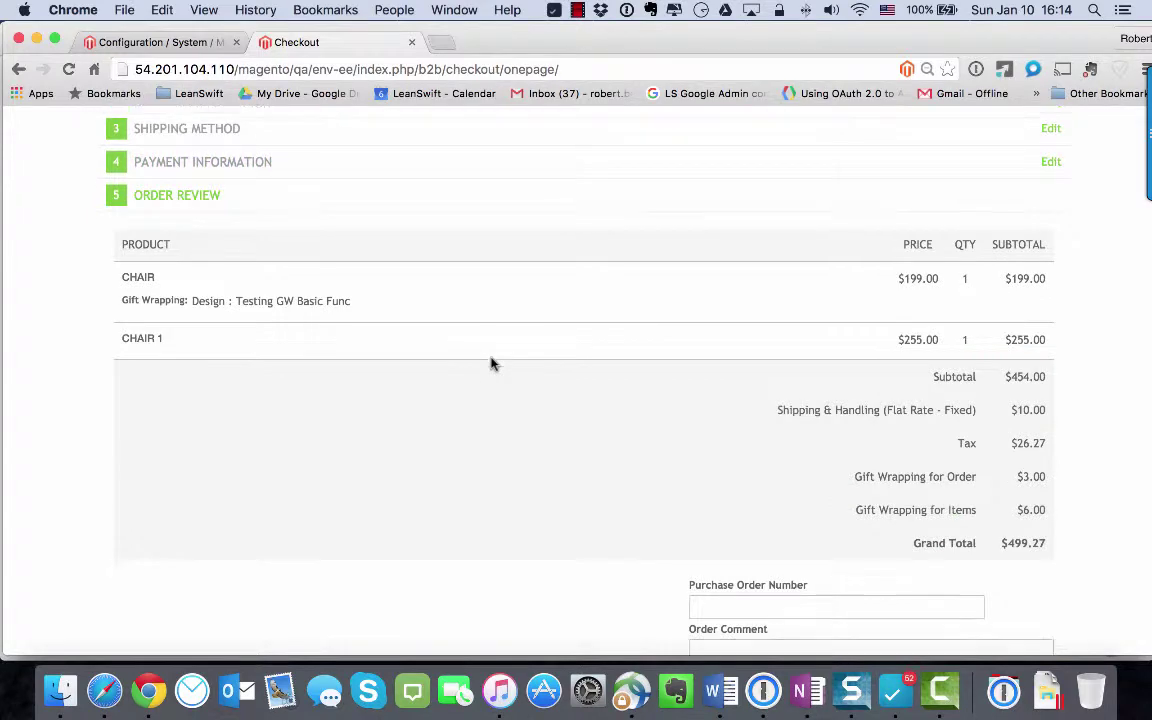
{"action": "scroll", "coordinate": [790, 368], "scroll_direction": "down", "scroll_amount": 3}
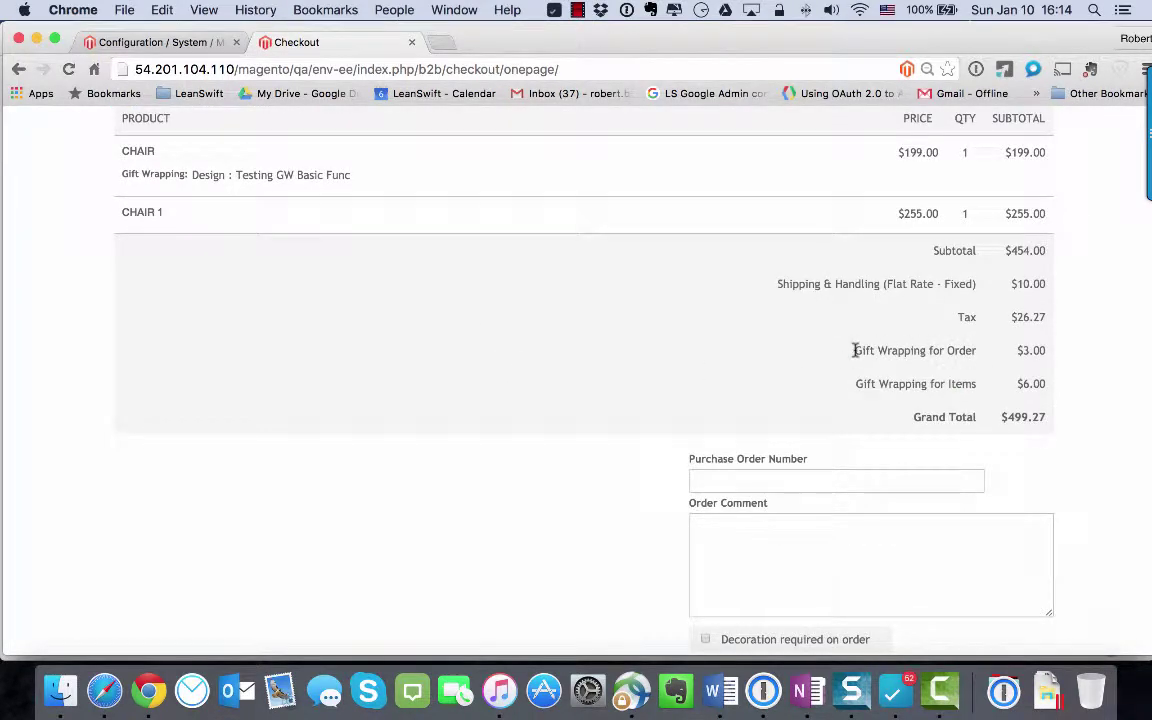
Review the gift wrapping costs for the order and for items in the order review, and place the order
{"action": "left_click_drag", "start_coordinate": [855, 350], "coordinate": [1055, 383]}
{"action": "left_click", "coordinate": [1058, 420]}
{"action": "scroll", "coordinate": [1065, 460], "scroll_direction": "down", "scroll_amount": 5}
{"action": "left_click", "coordinate": [985, 404]}
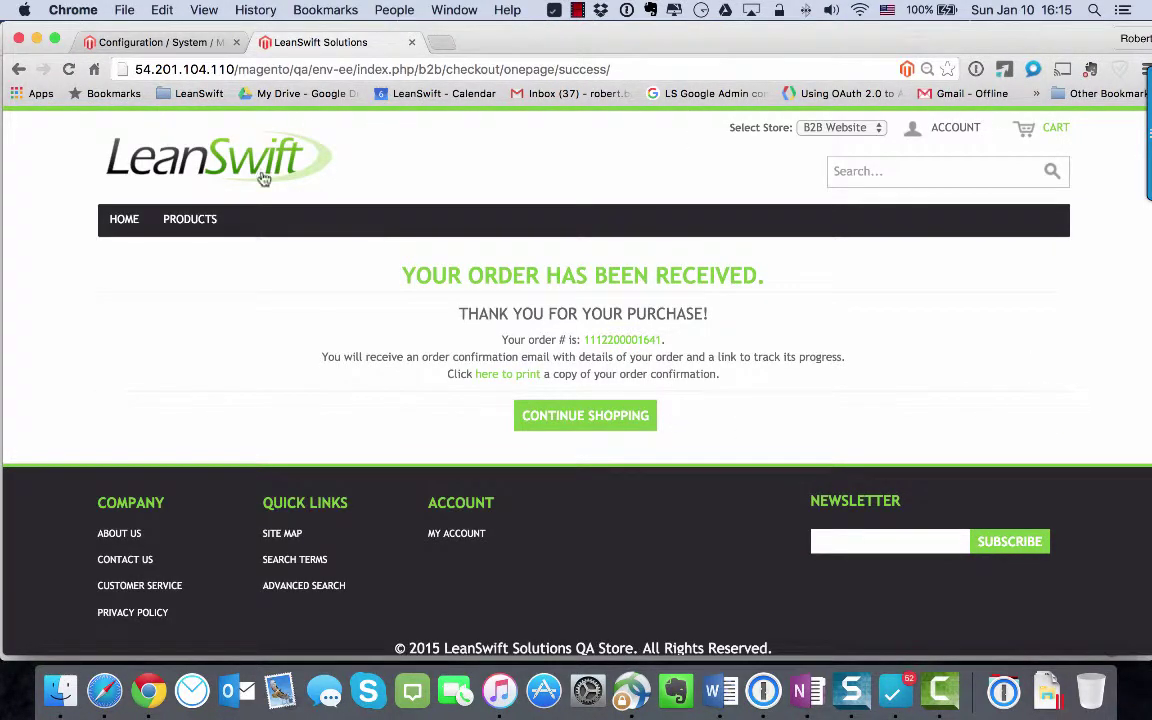
Run Sync With ERP on the newest B2B order in the Magento admin's Sales Orders list
{"action": "left_click", "coordinate": [155, 42]}
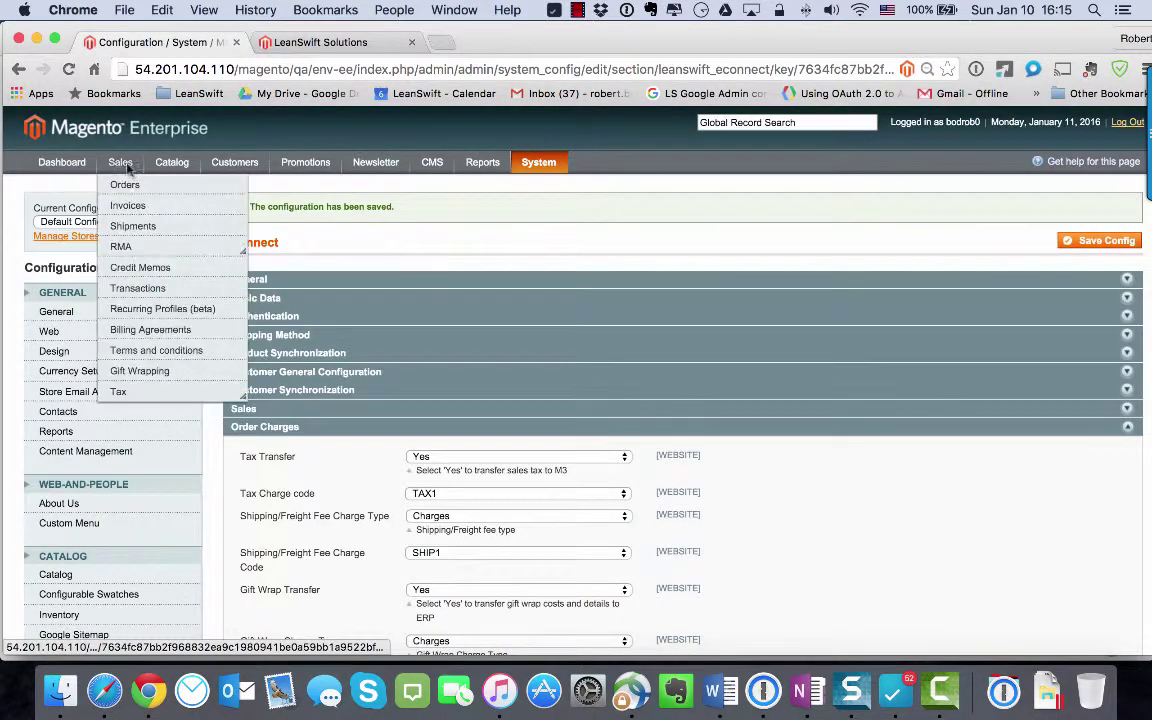
{"action": "left_click", "coordinate": [120, 186]}
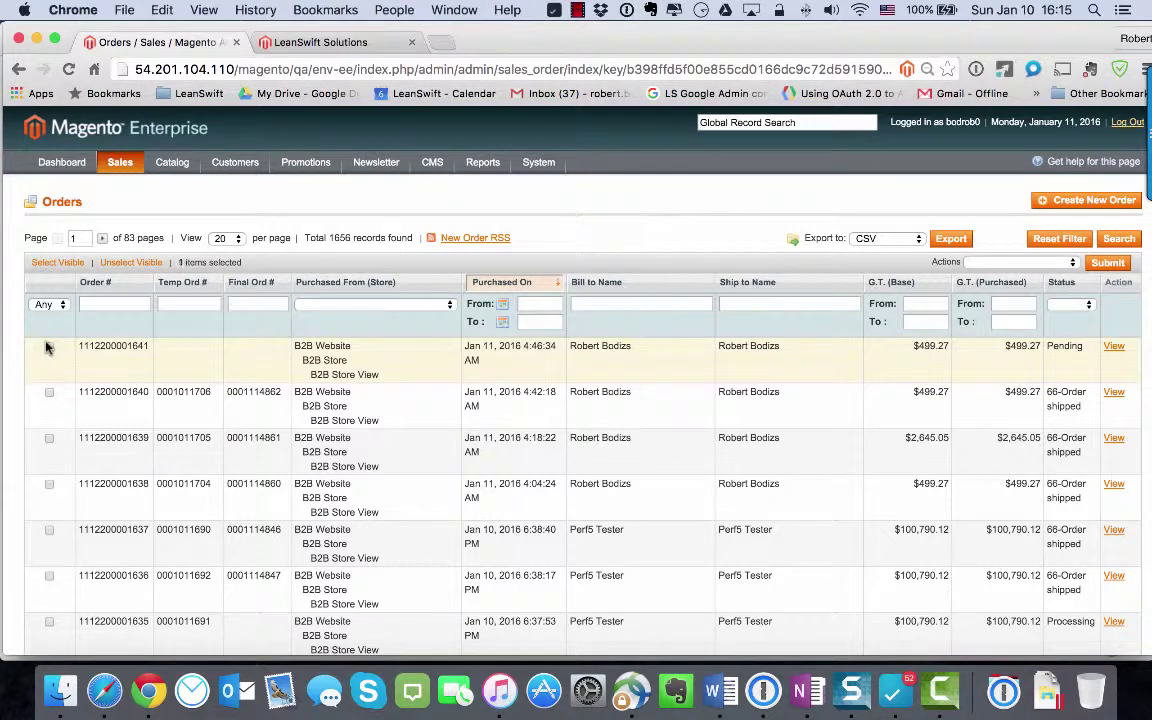
{"action": "left_click", "coordinate": [960, 262]}
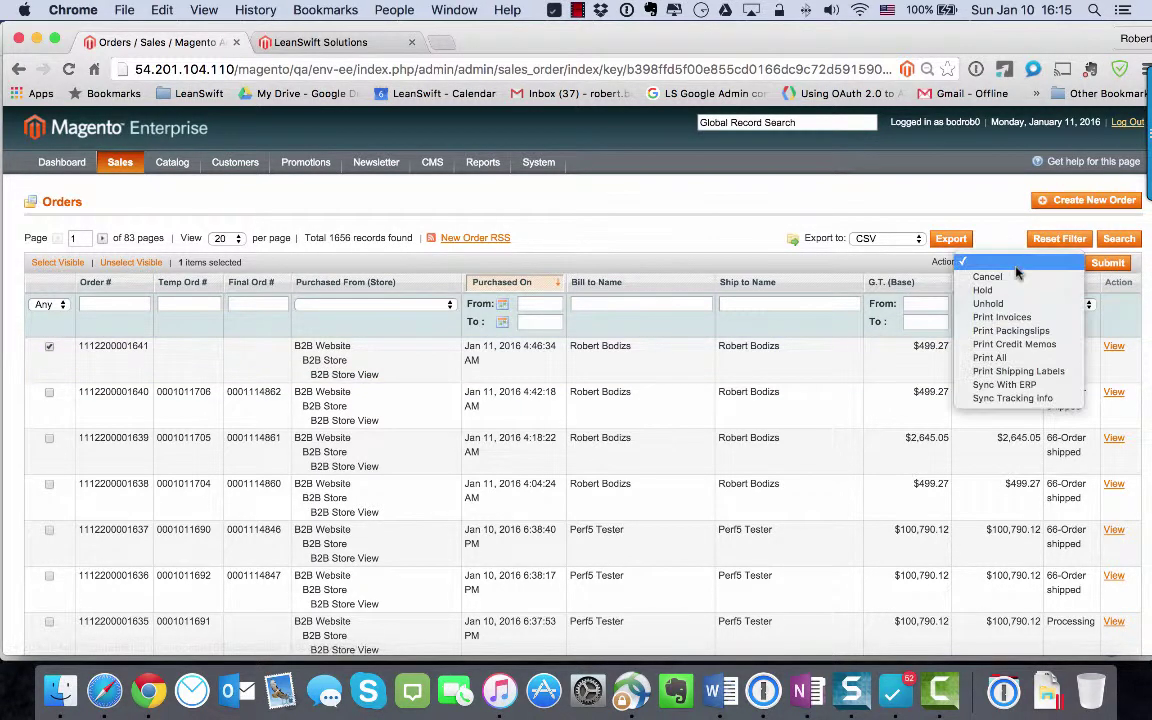
{"action": "left_click", "coordinate": [1014, 390]}
{"action": "left_click", "coordinate": [1108, 263]}
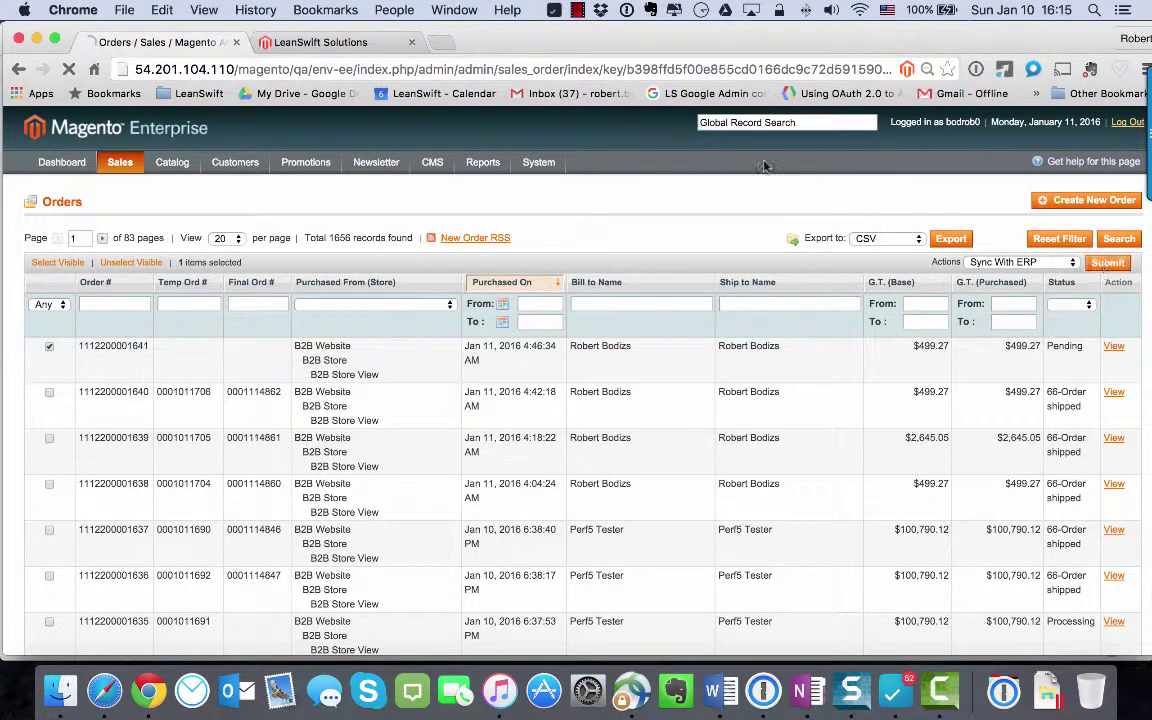
{"action": "left_click", "coordinate": [578, 10]}
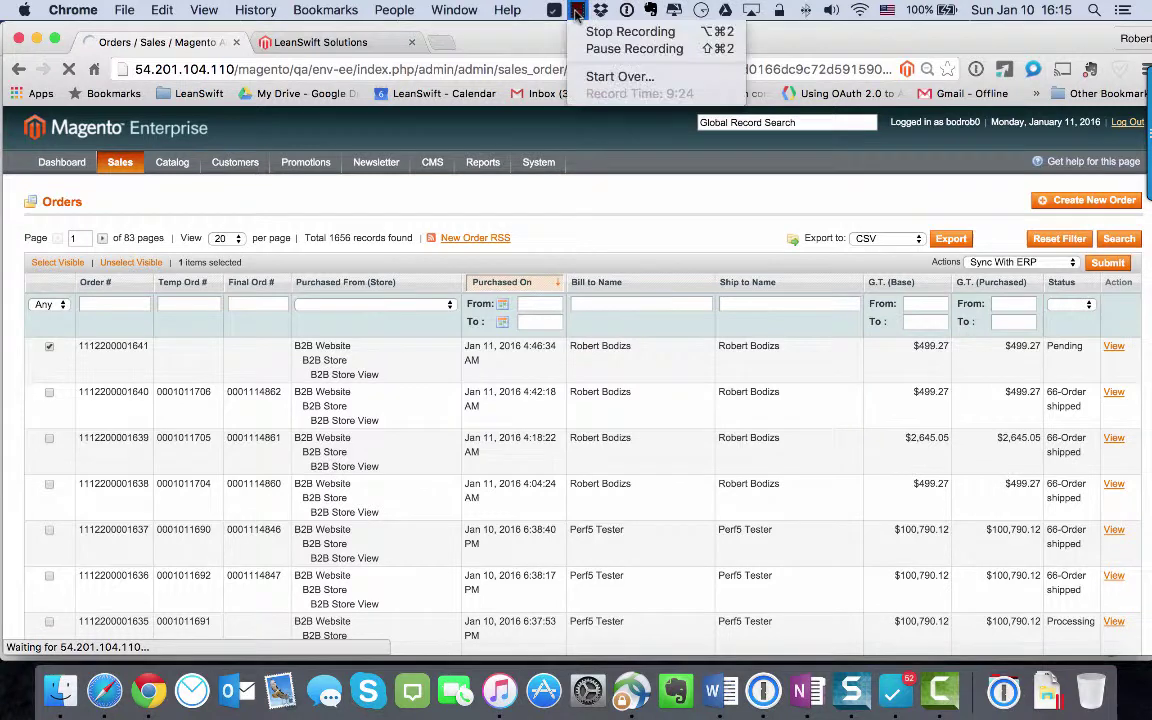
{"action": "left_click", "coordinate": [606, 50]}
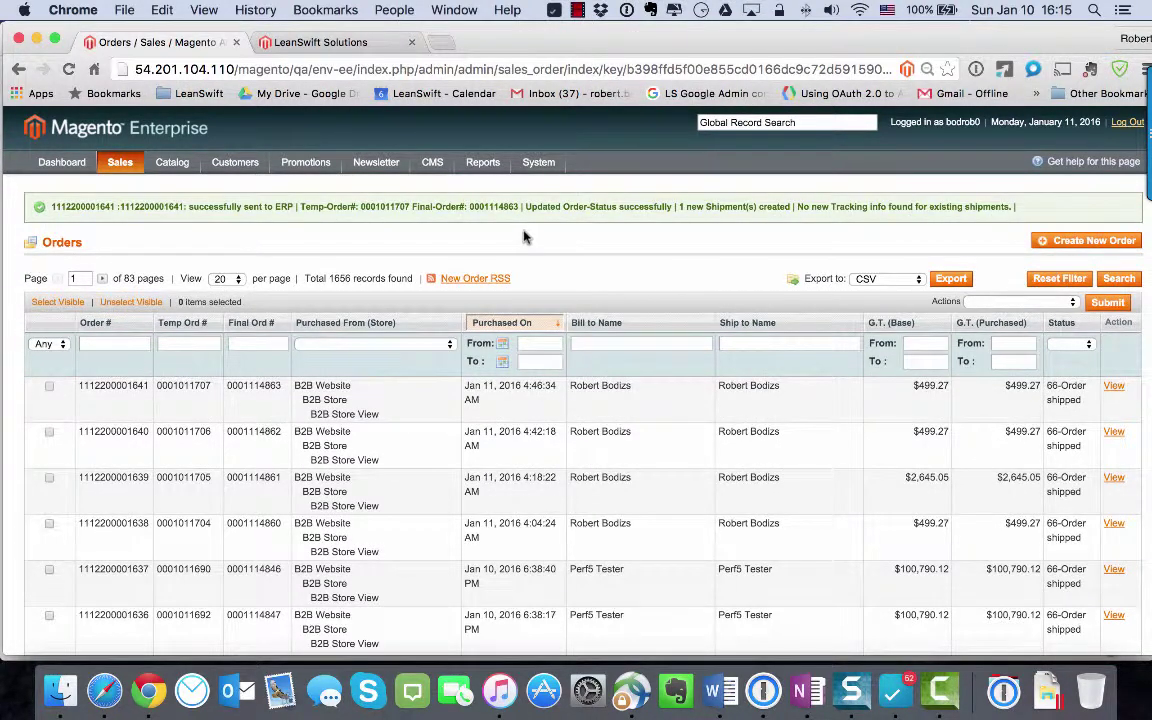
Copy the synced order's final order number and open that order's lines in the refreshed Infor M3 customer order list in Safari
{"action": "double_click", "coordinate": [491, 207]}
{"action": "key", "text": "super+c"}
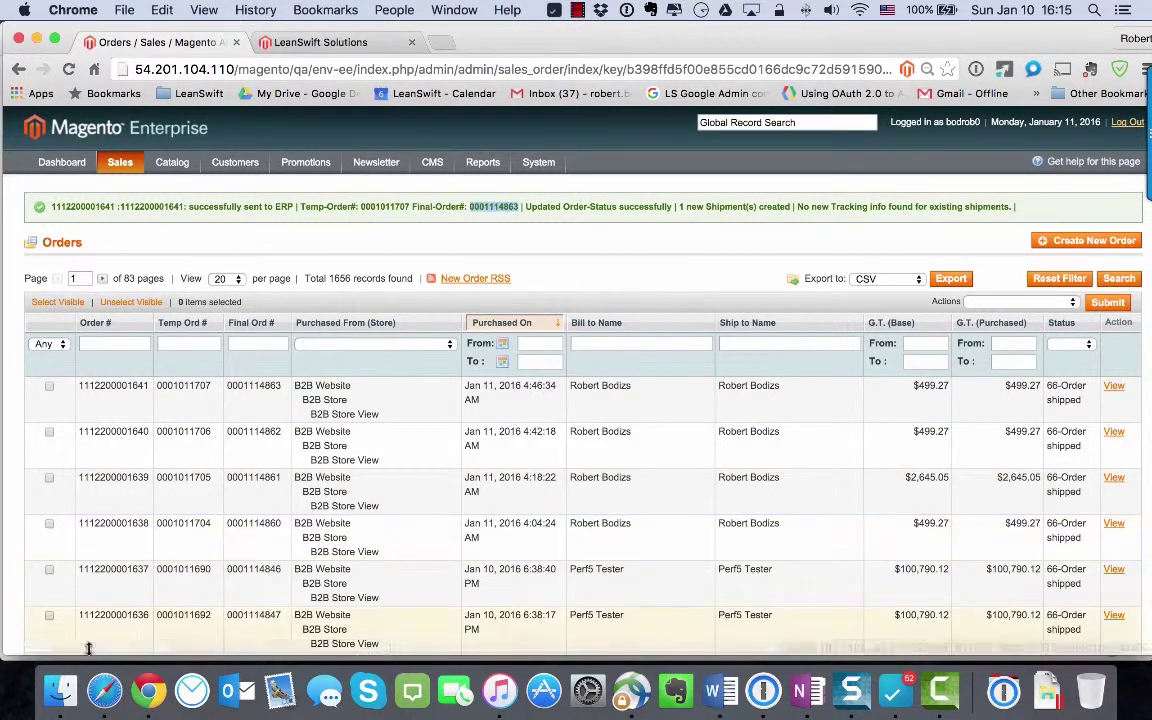
{"action": "left_click", "coordinate": [104, 690]}
{"action": "left_click", "coordinate": [91, 342]}
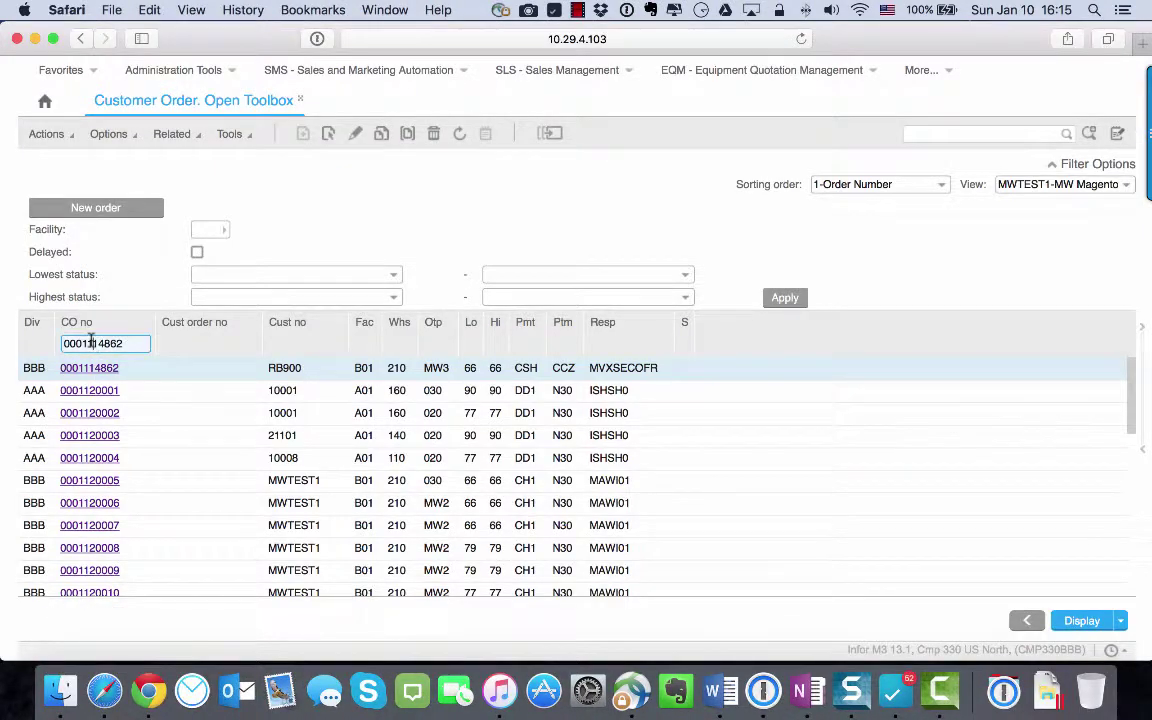
{"action": "left_click", "coordinate": [461, 133]}
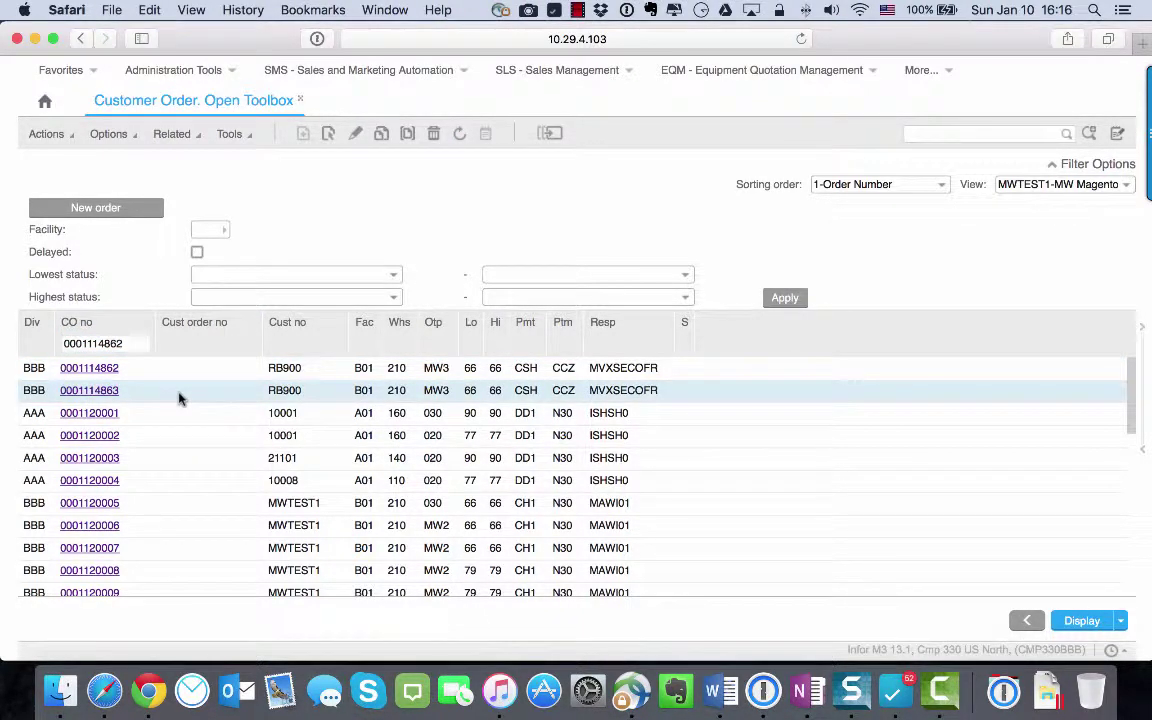
{"action": "left_click", "coordinate": [98, 392]}
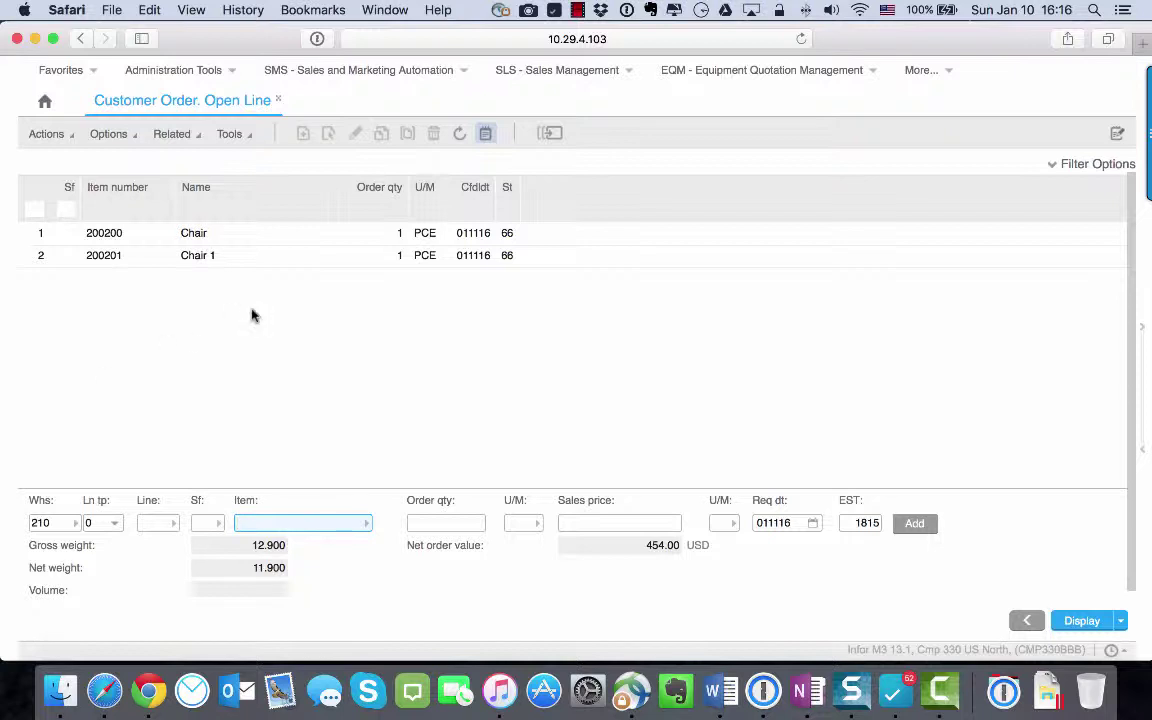
Inspect the gift wrap and tax charges connected to the Chair order line, and return to the customer order list
{"action": "left_click", "coordinate": [214, 237]}
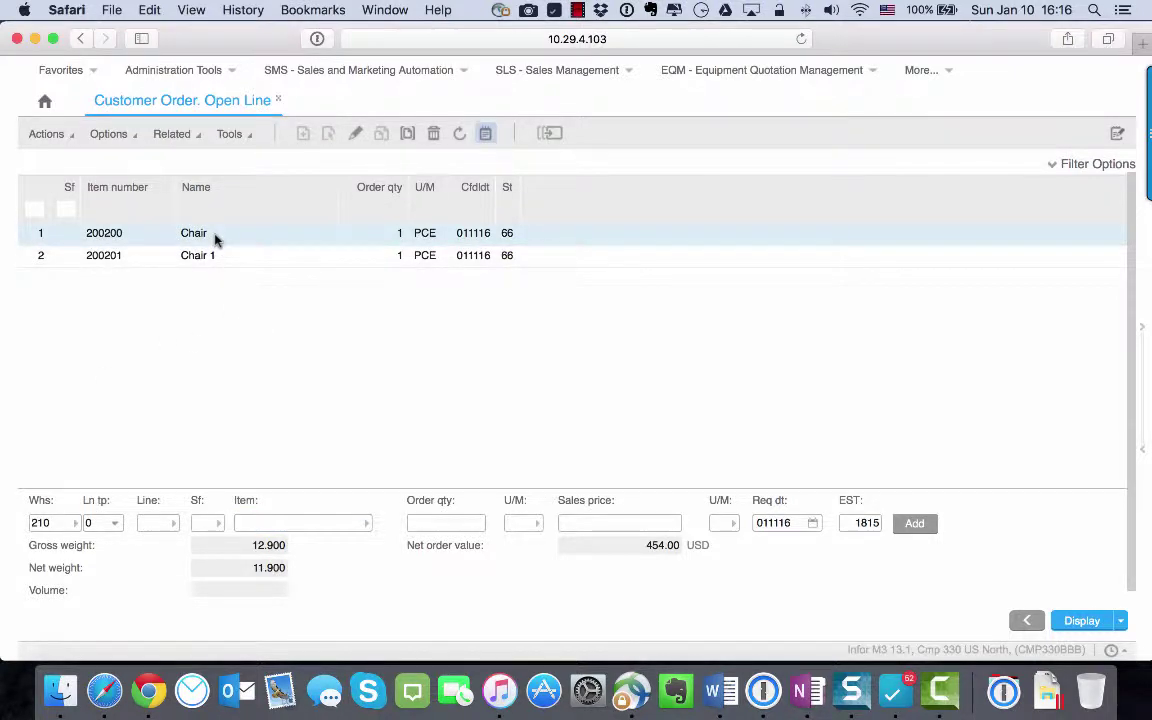
{"action": "right_click", "coordinate": [214, 237]}
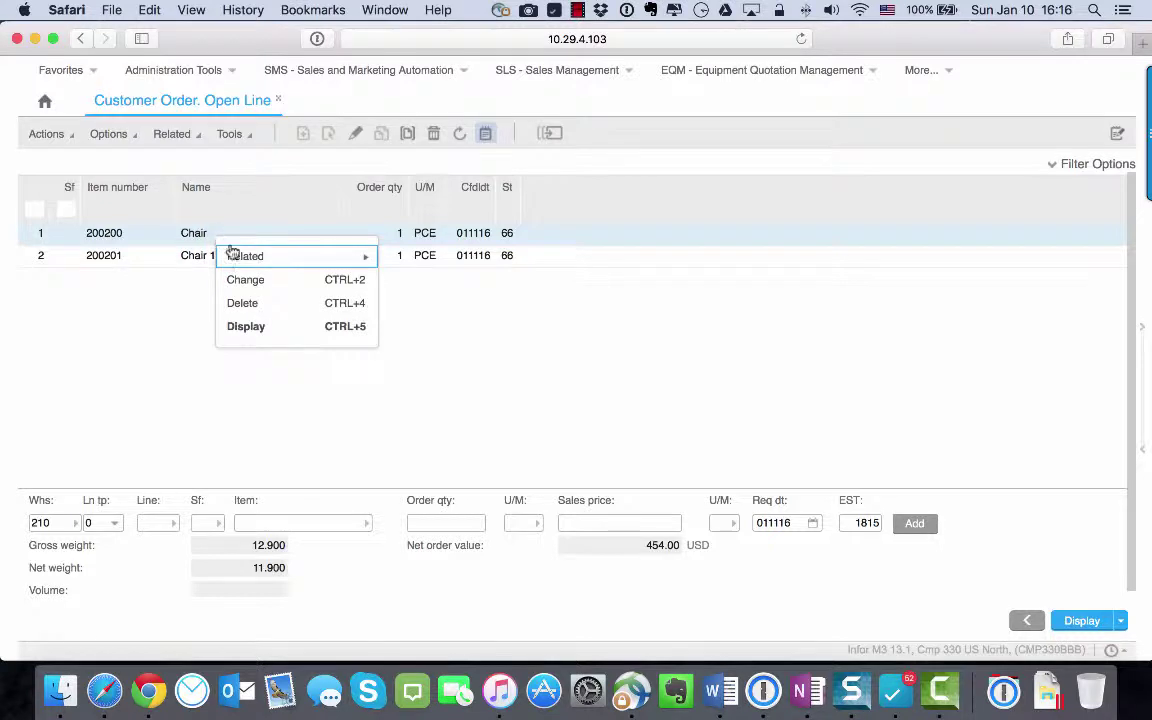
{"action": "mouse_move", "coordinate": [242, 259]}
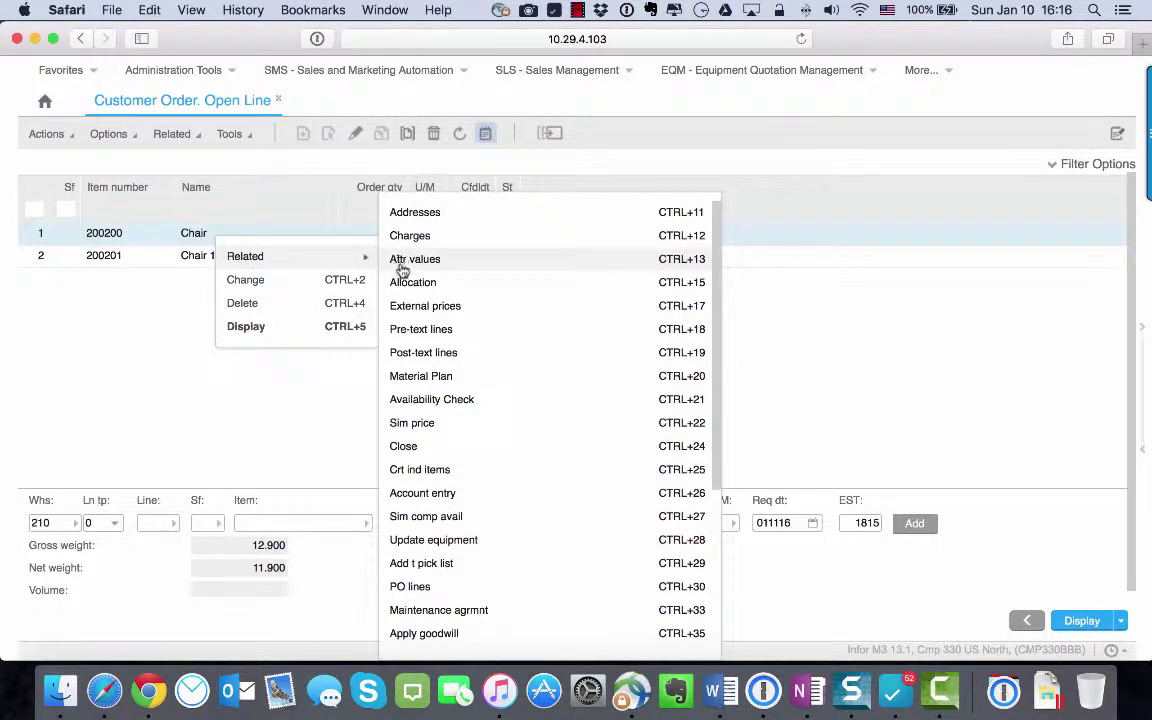
{"action": "left_click", "coordinate": [390, 236]}
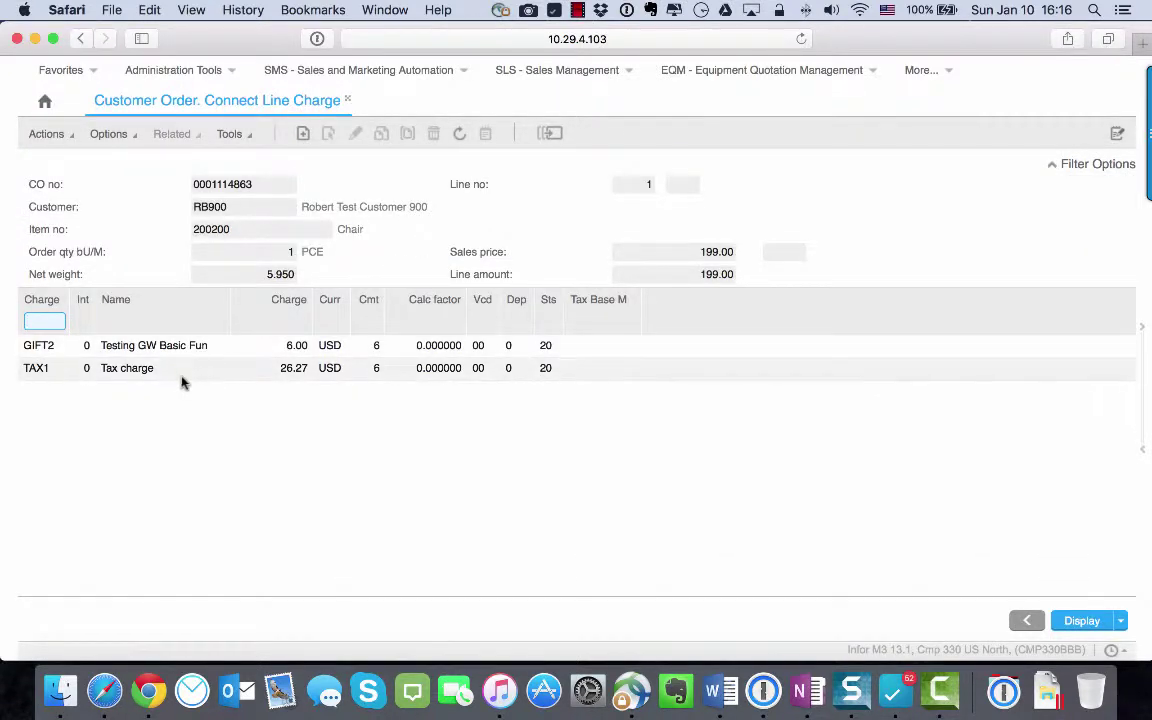
{"action": "left_click", "coordinate": [230, 353]}
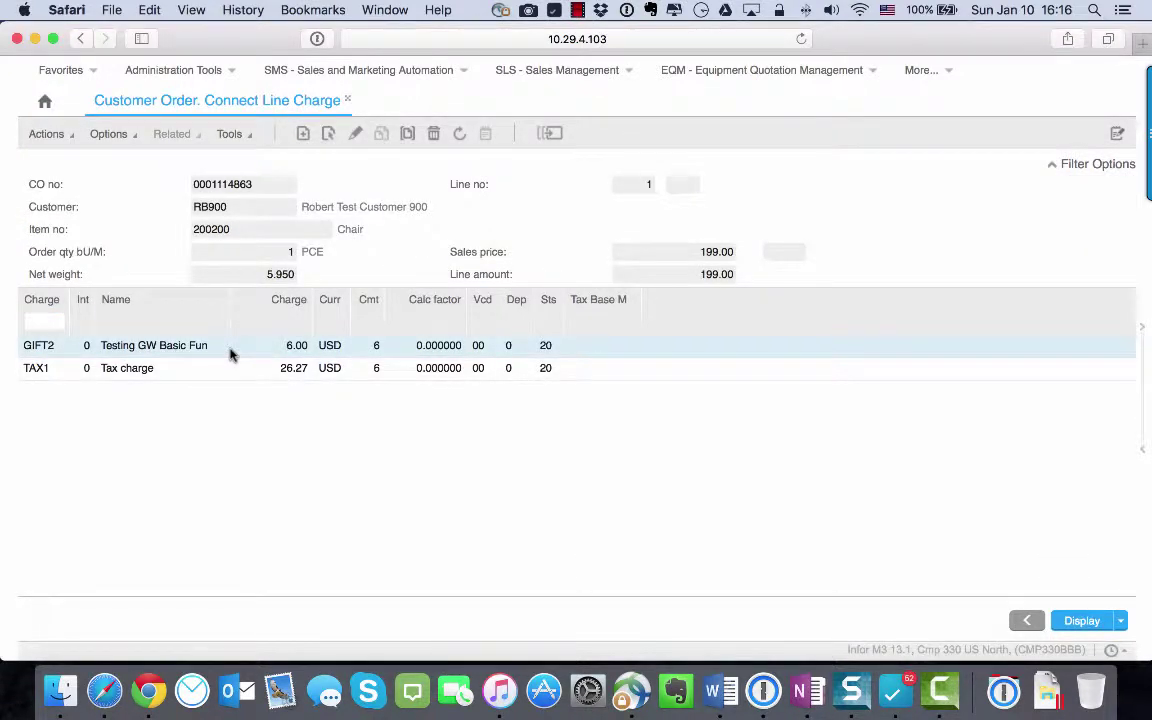
{"action": "left_click", "coordinate": [290, 367]}
{"action": "right_click", "coordinate": [910, 221]}
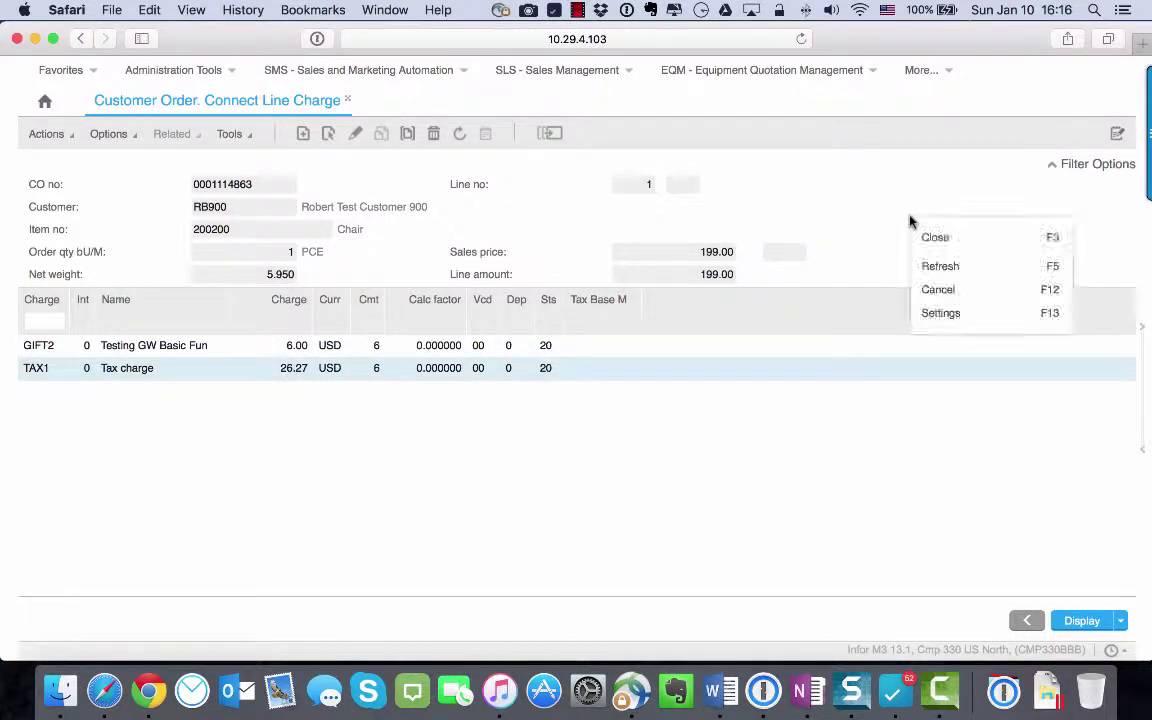
{"action": "left_click", "coordinate": [933, 242]}
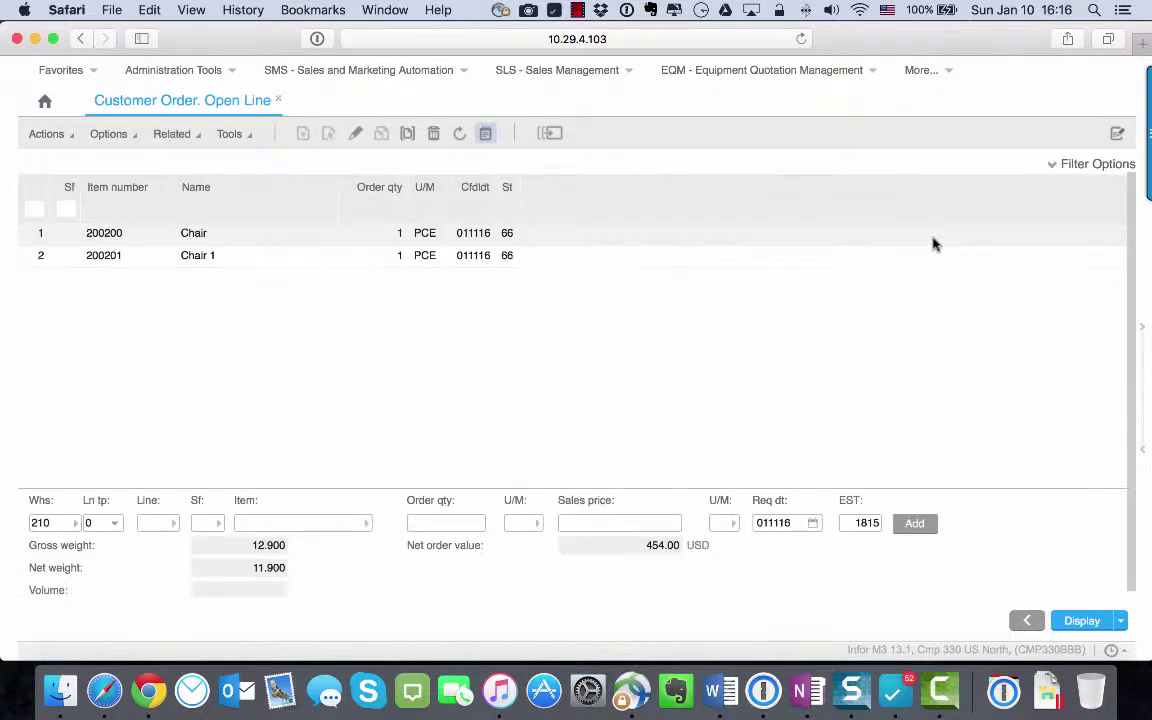
{"action": "right_click", "coordinate": [795, 163]}
{"action": "left_click", "coordinate": [817, 181]}
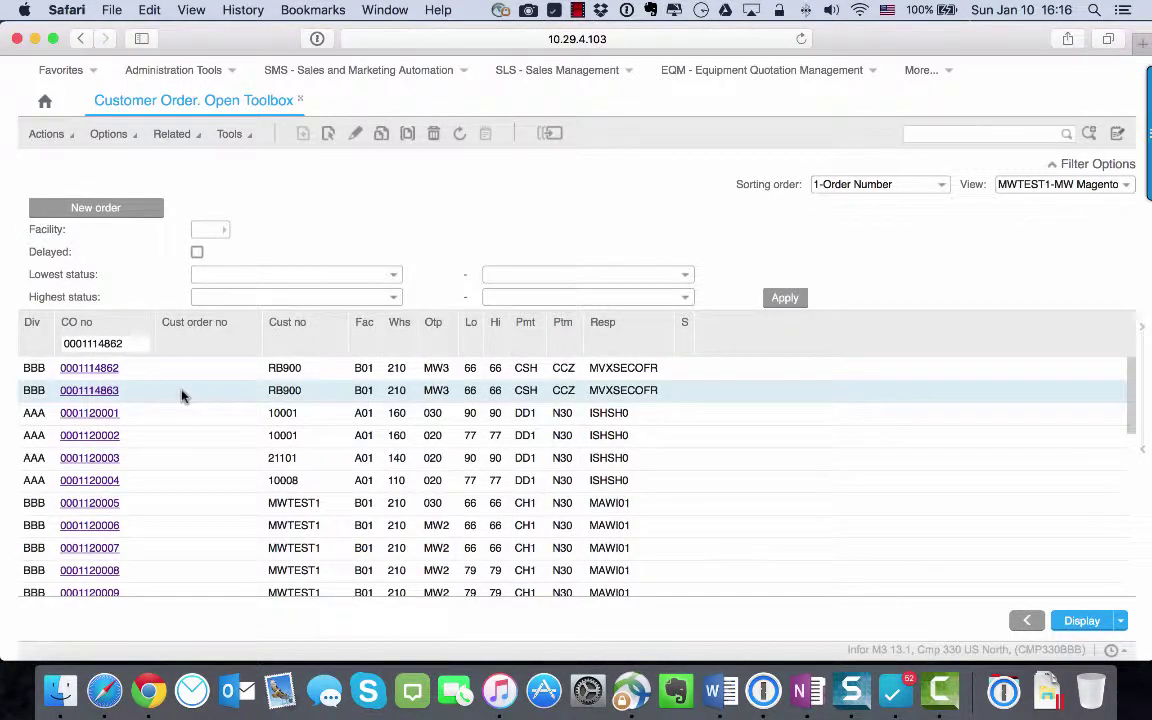
Check the Test Giftwrap charge among the new order's header-level charges, and close the charges view
{"action": "right_click", "coordinate": [181, 395]}
{"action": "mouse_move", "coordinate": [211, 411]}
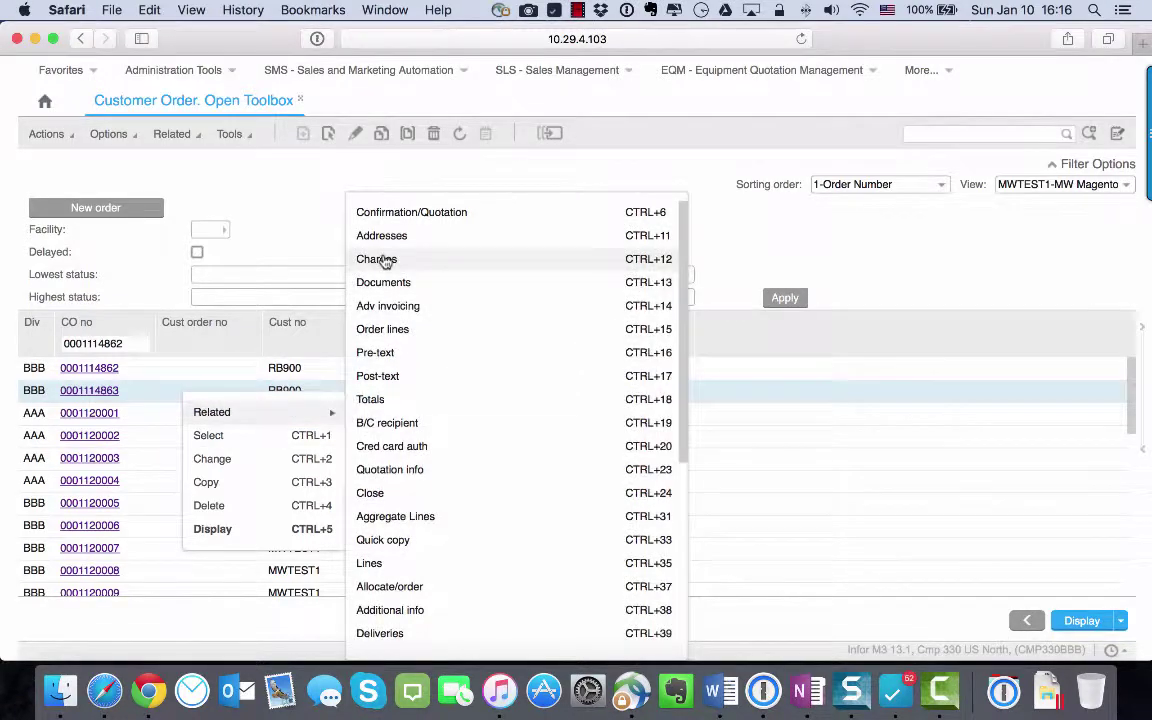
{"action": "left_click", "coordinate": [421, 263]}
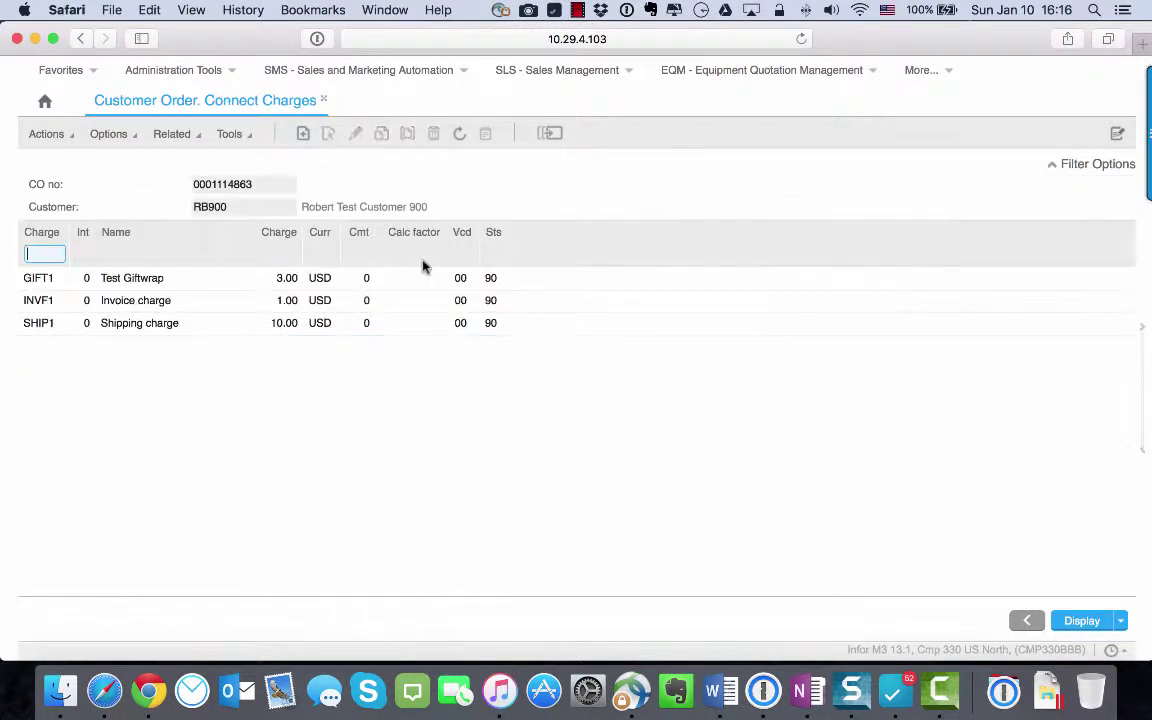
{"action": "left_click", "coordinate": [176, 287]}
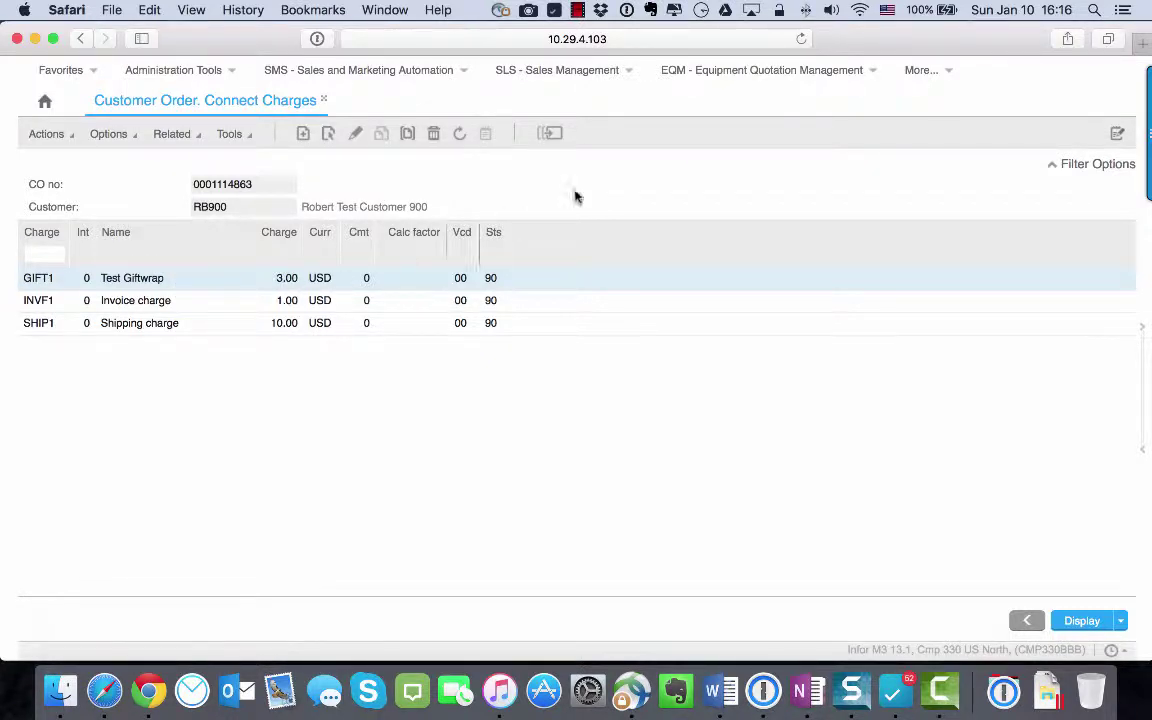
{"action": "right_click", "coordinate": [698, 181]}
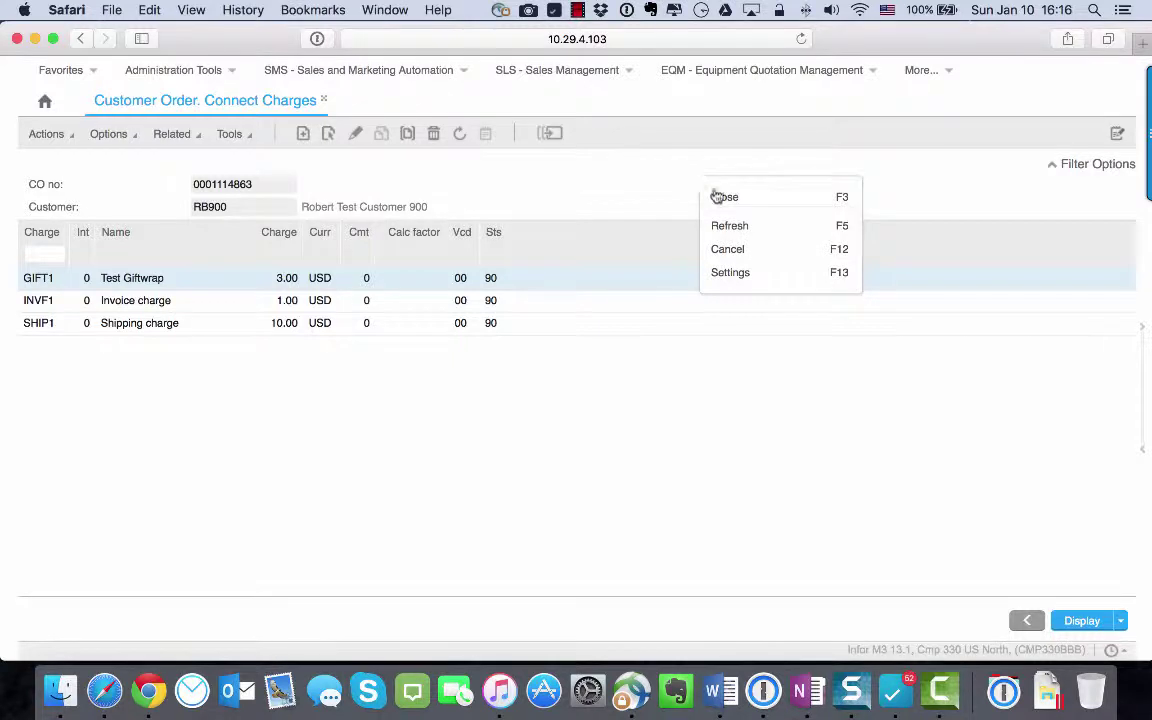
{"action": "left_click", "coordinate": [720, 198]}
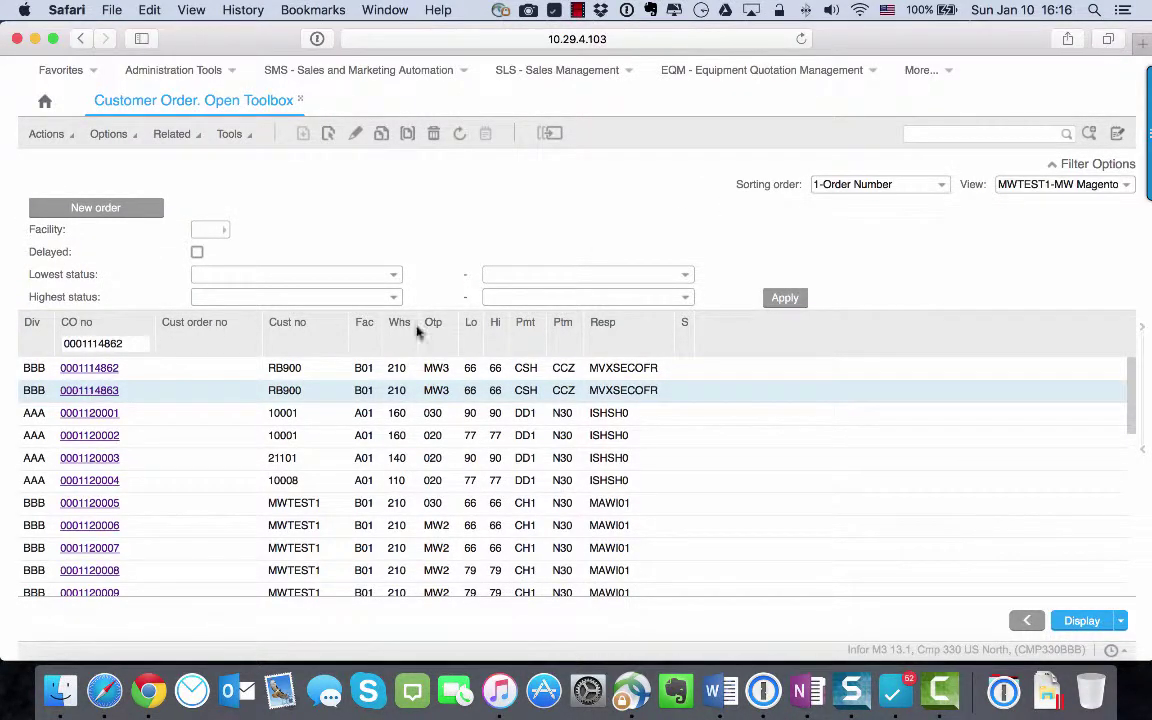
{"action": "left_click", "coordinate": [148, 697]}
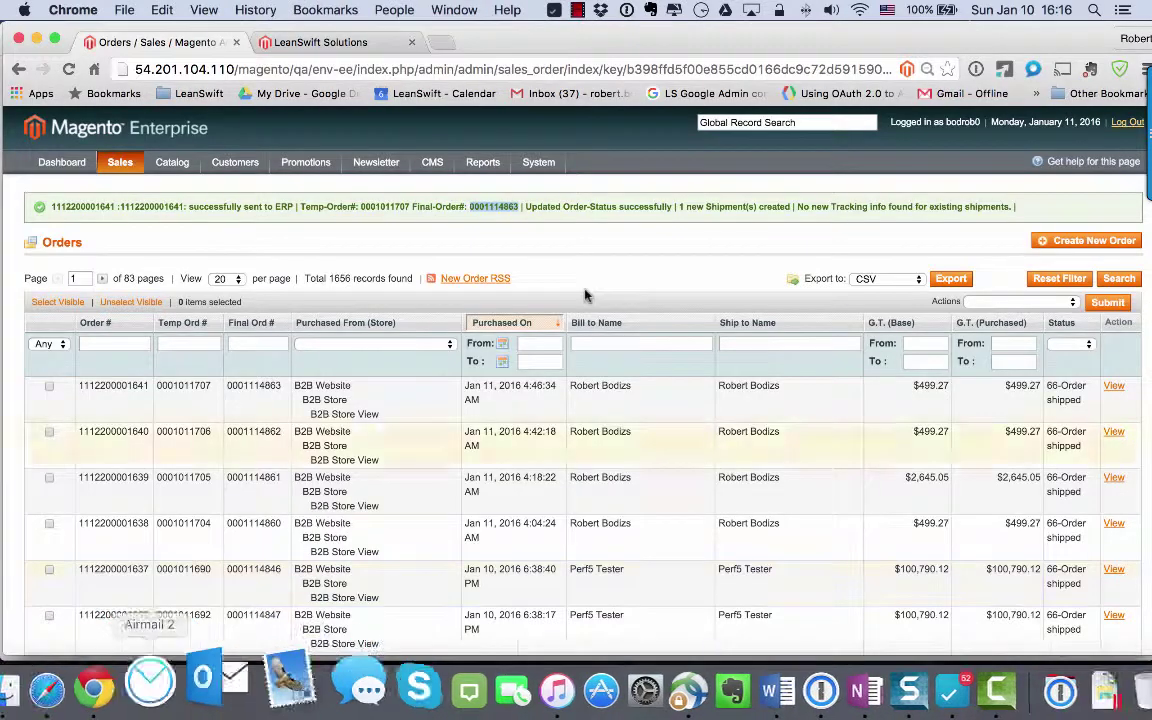
{"action": "left_click", "coordinate": [578, 10]}
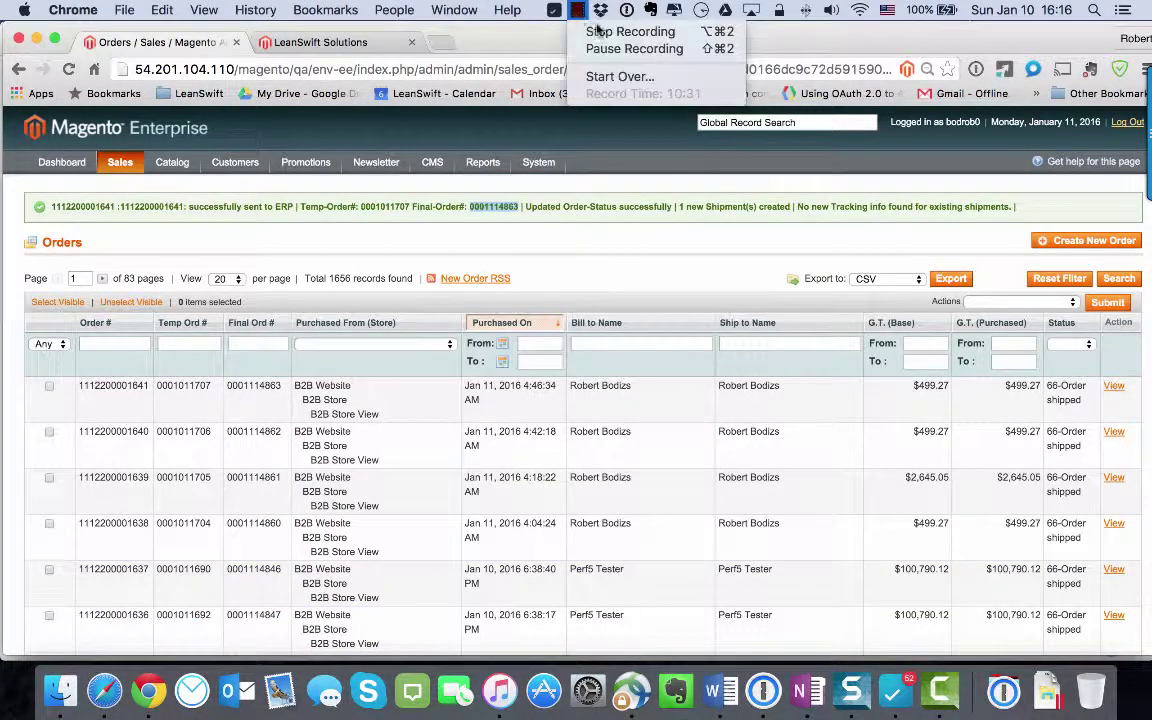